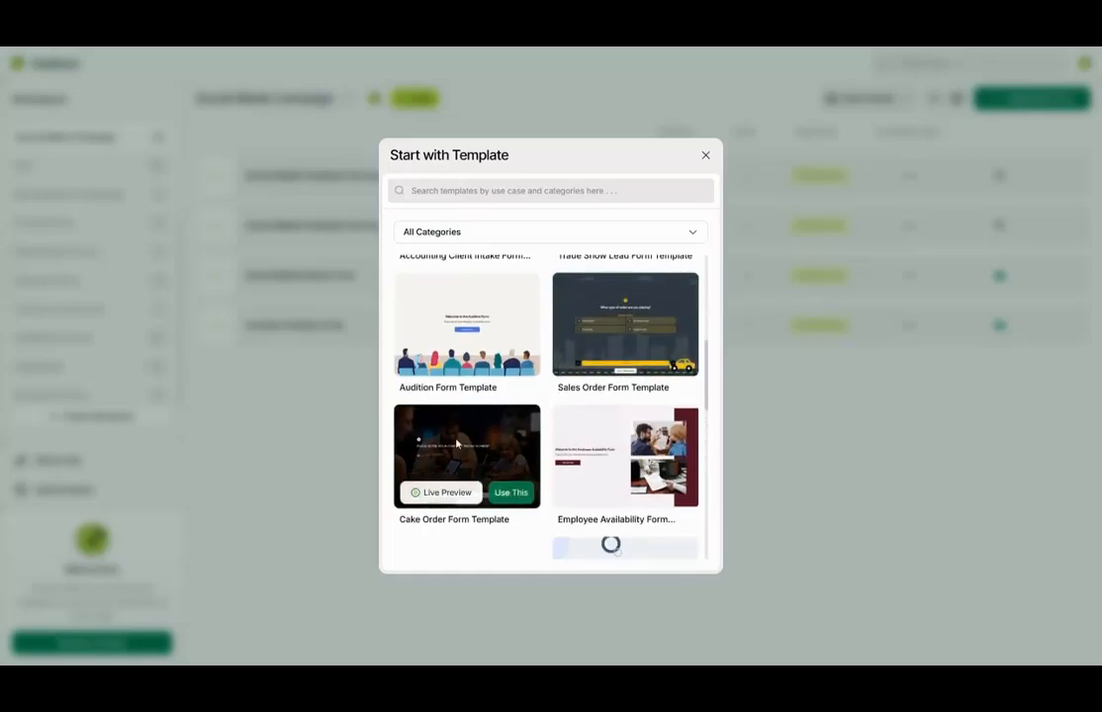
# - Browse the template gallery and open the category list, keeping All Categories selected
pyautogui.scroll(5, 466, 433)
pyautogui.moveTo(468, 329)
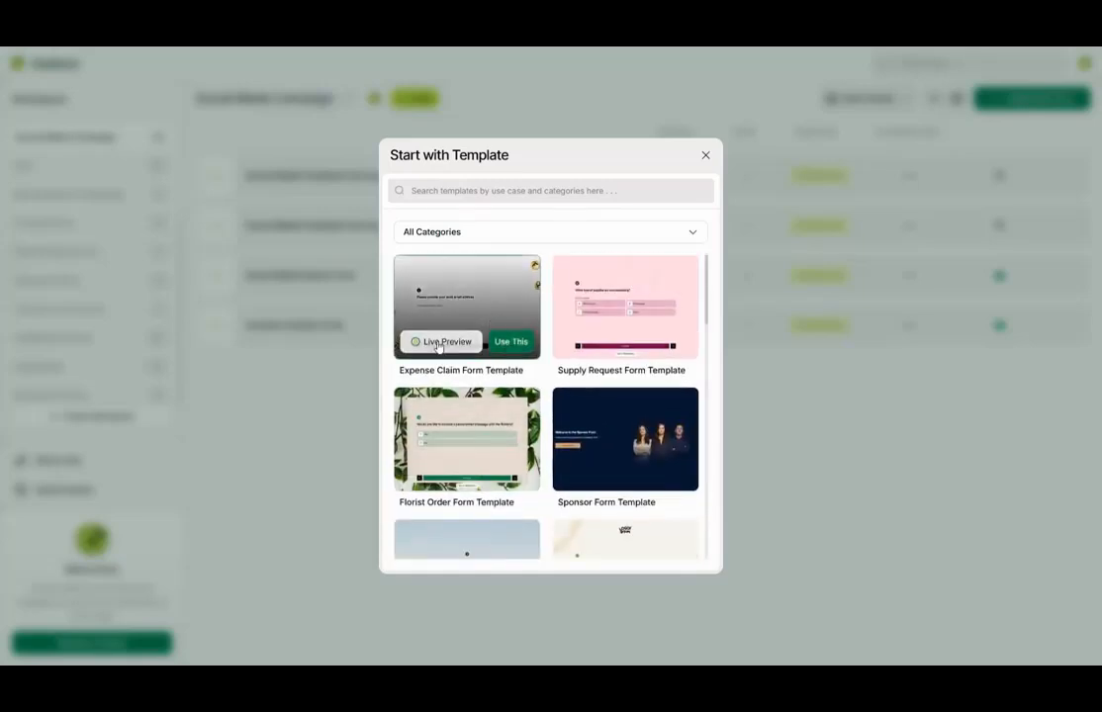
pyautogui.scroll(-8, 625, 326)
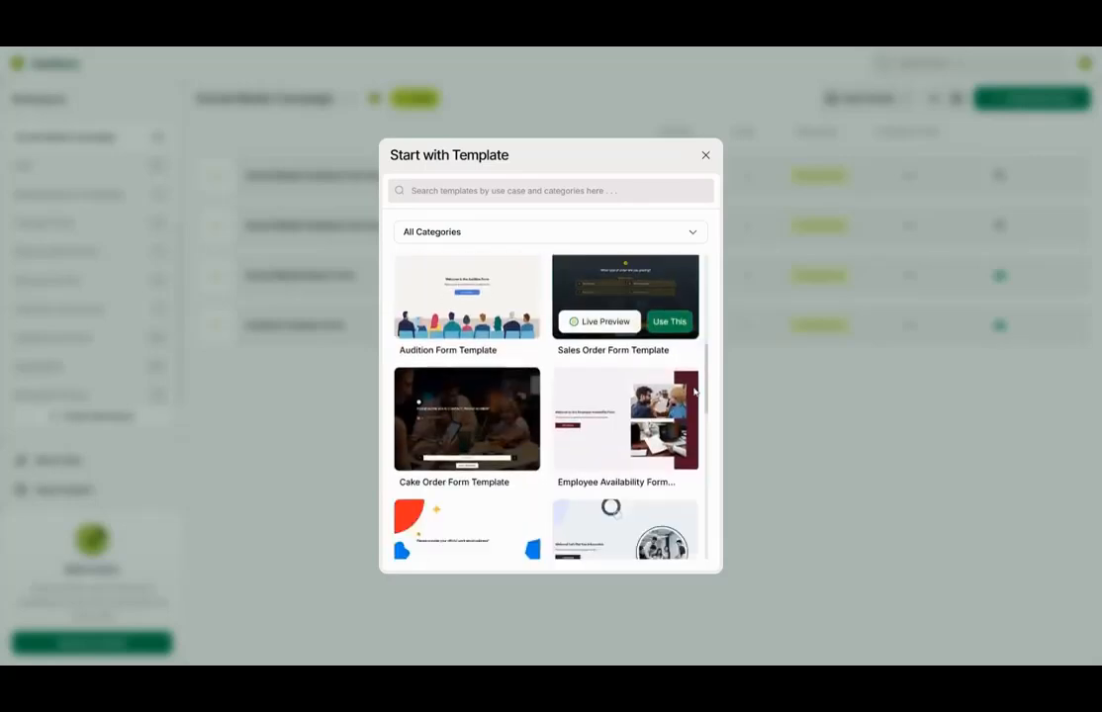
pyautogui.click(662, 239)
pyautogui.click(531, 296)
pyautogui.scroll(-4, 651, 378)
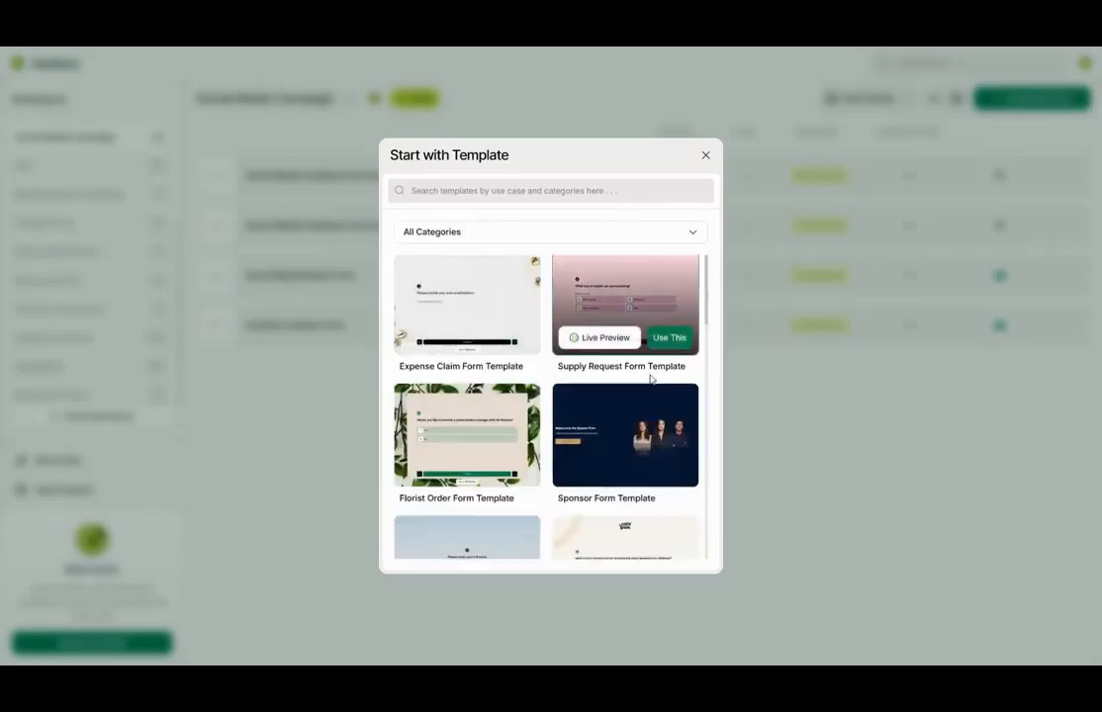
pyautogui.scroll(-3, 694, 393)
# - Filter the template gallery to the Event Forms category
pyautogui.click(653, 239)
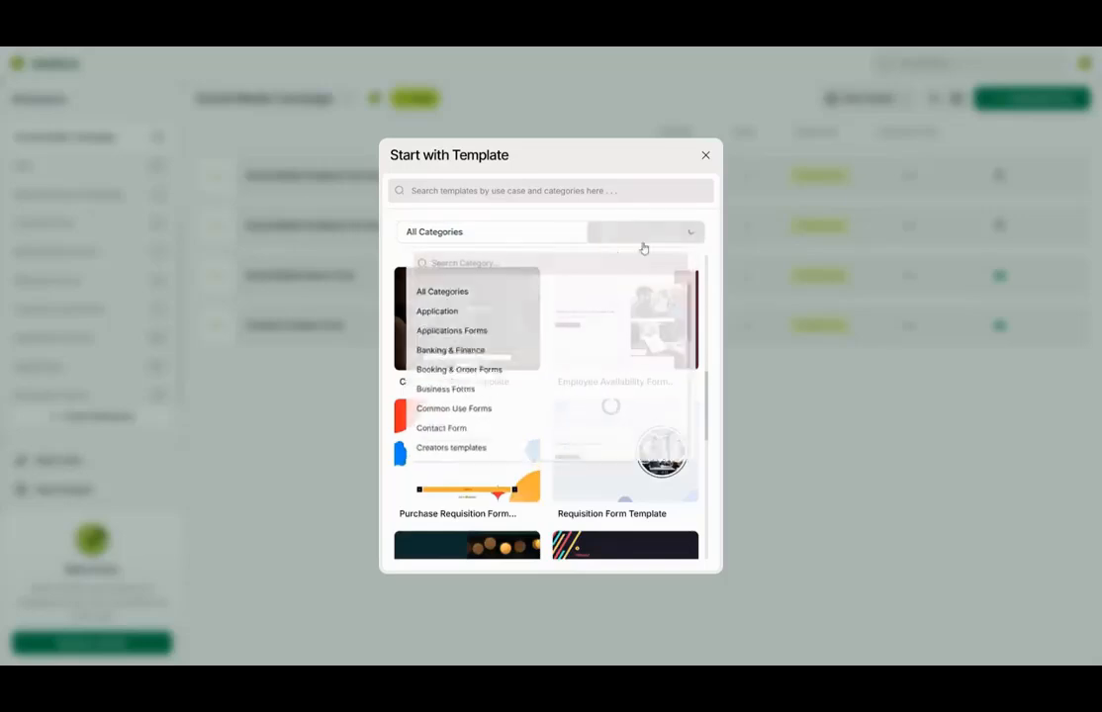
pyautogui.scroll(-3, 499, 356)
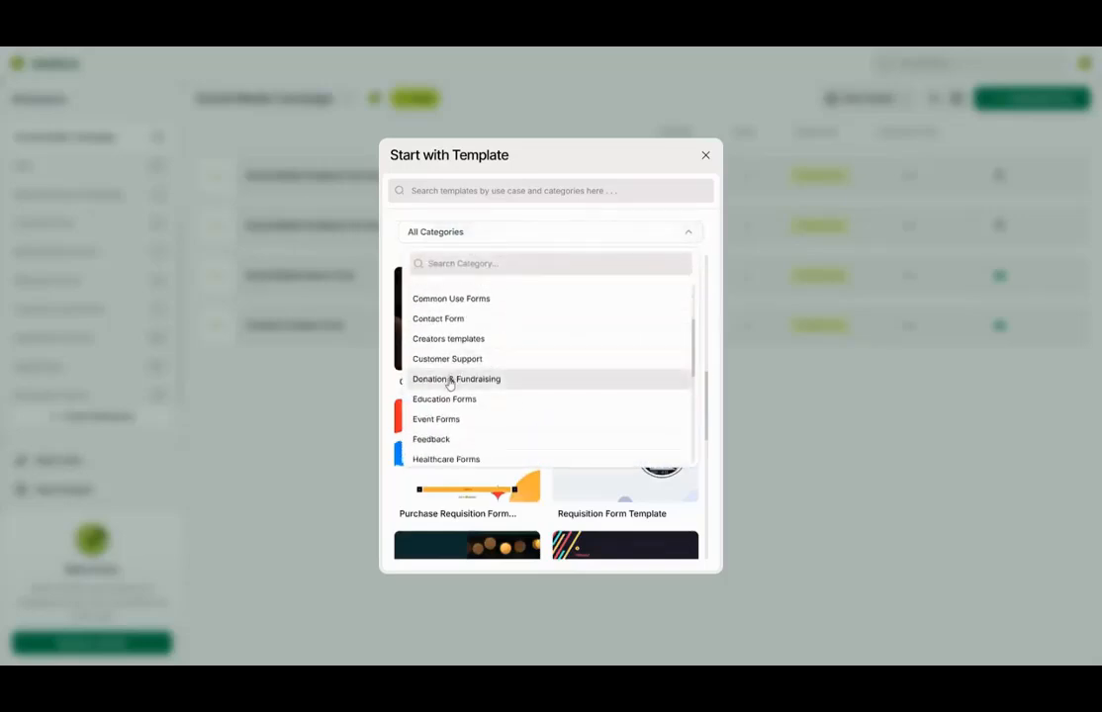
pyautogui.scroll(-3, 453, 411)
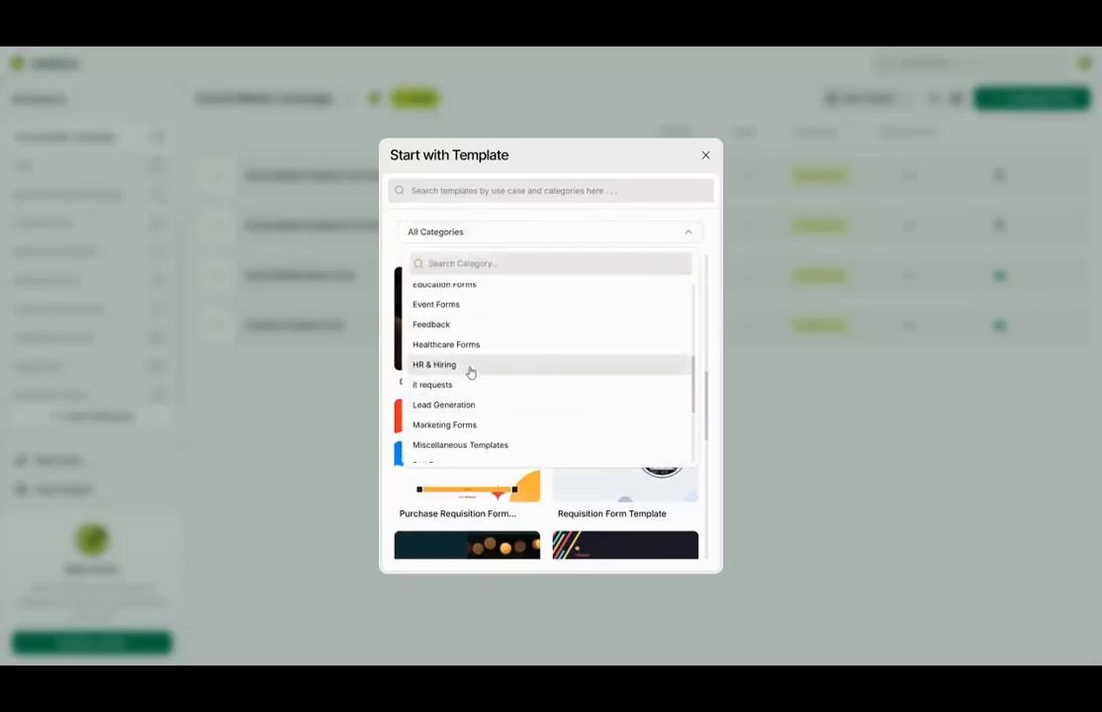
pyautogui.scroll(-3, 467, 386)
pyautogui.scroll(6, 467, 387)
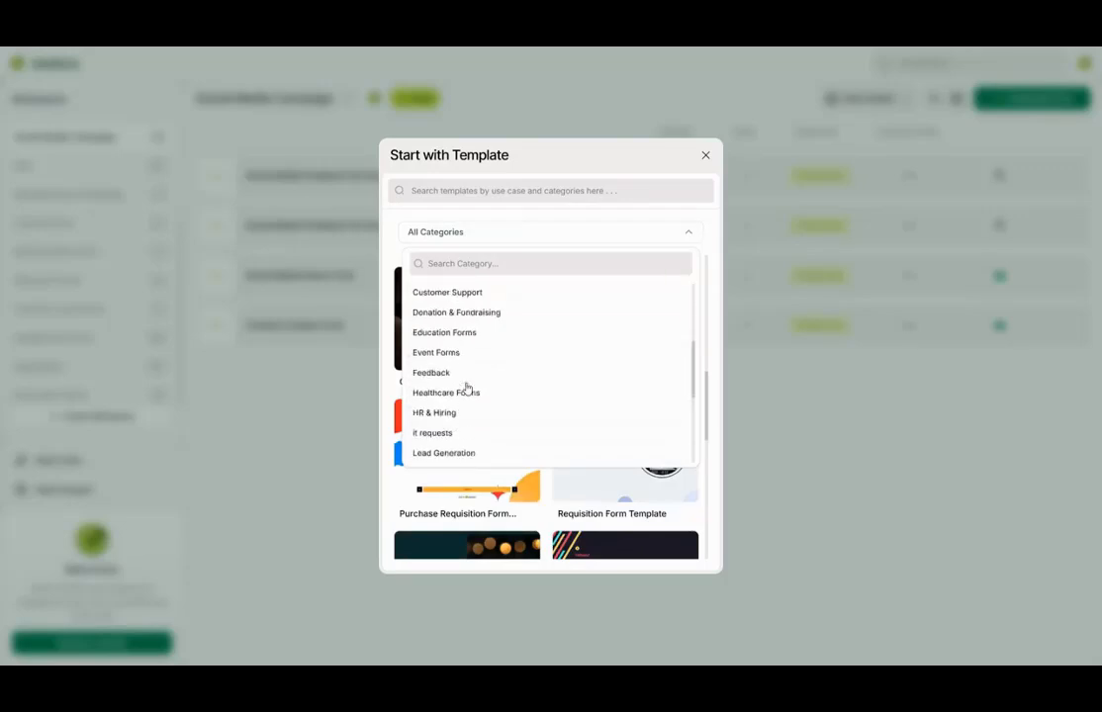
pyautogui.scroll(2, 467, 387)
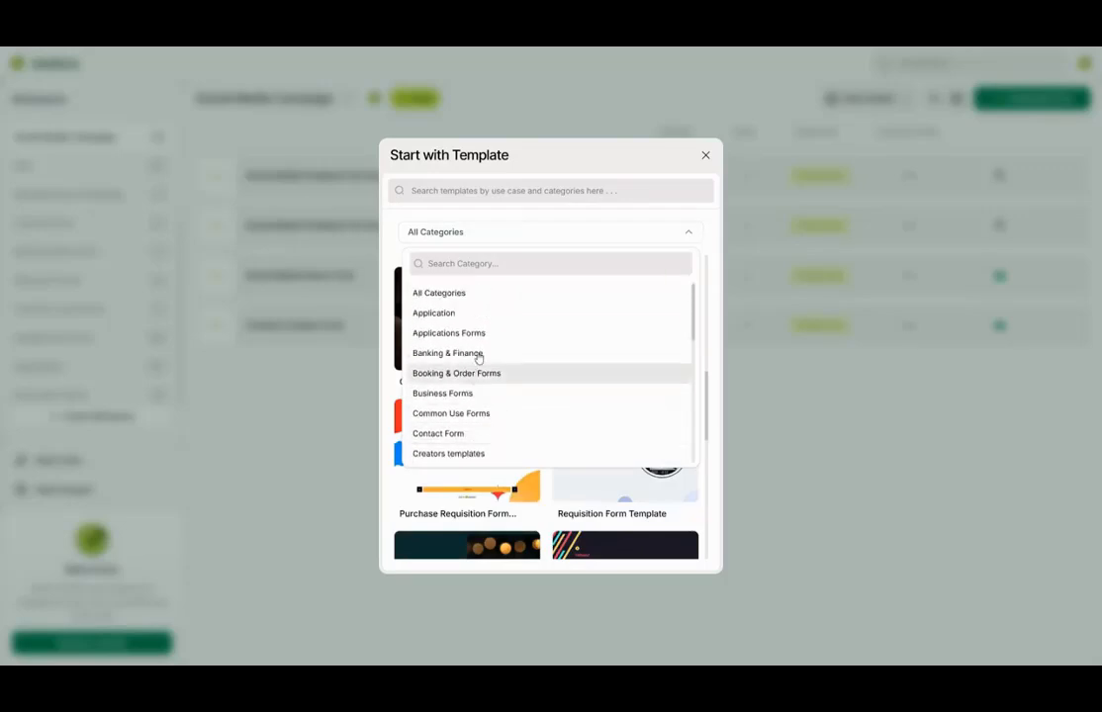
pyautogui.scroll(-4, 504, 368)
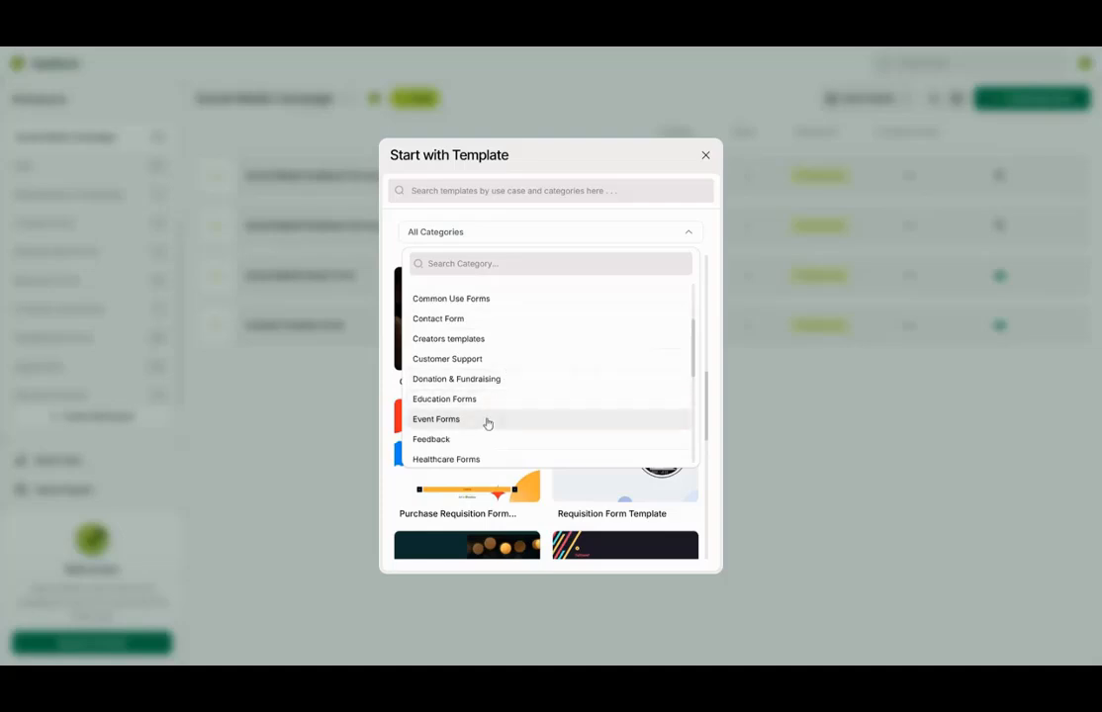
pyautogui.click(493, 423)
# - Find the Event Registration Form template and launch its live preview
pyautogui.scroll(-1, 653, 376)
pyautogui.moveTo(652, 351)
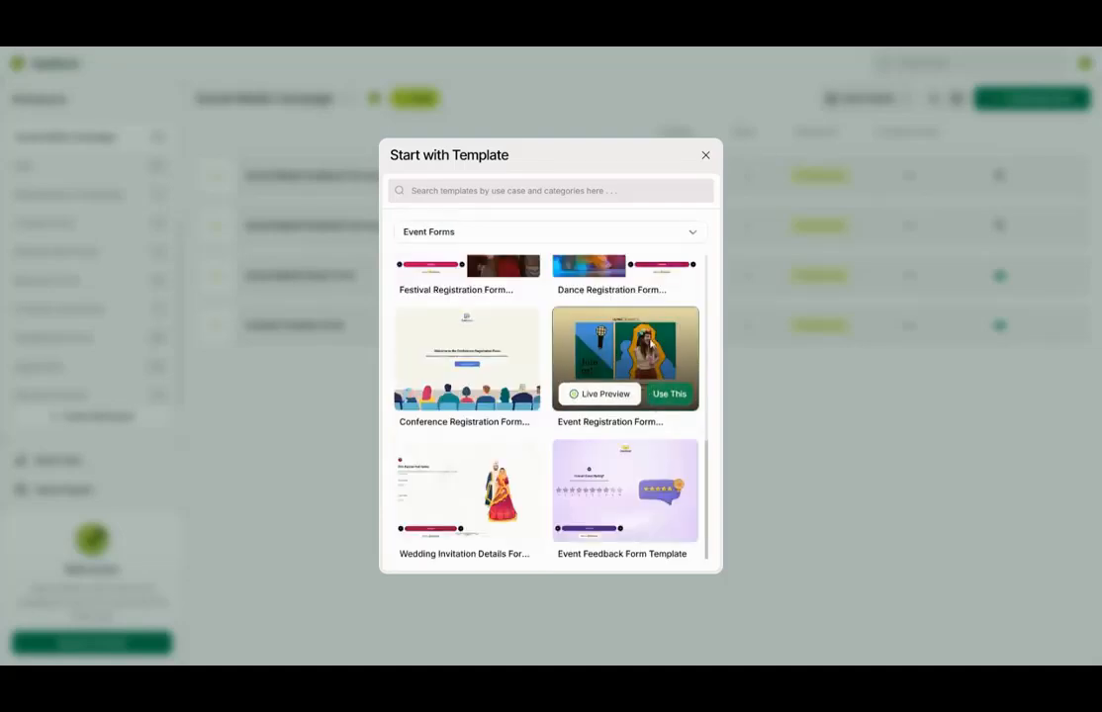
pyautogui.scroll(5, 661, 358)
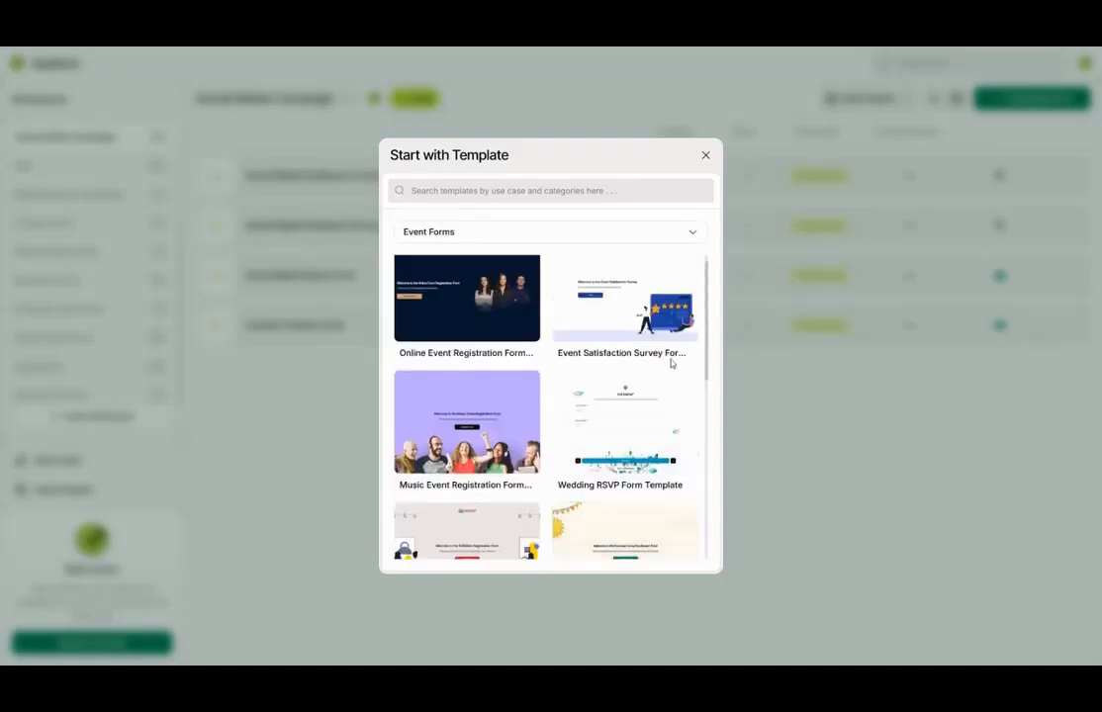
pyautogui.scroll(-5, 652, 366)
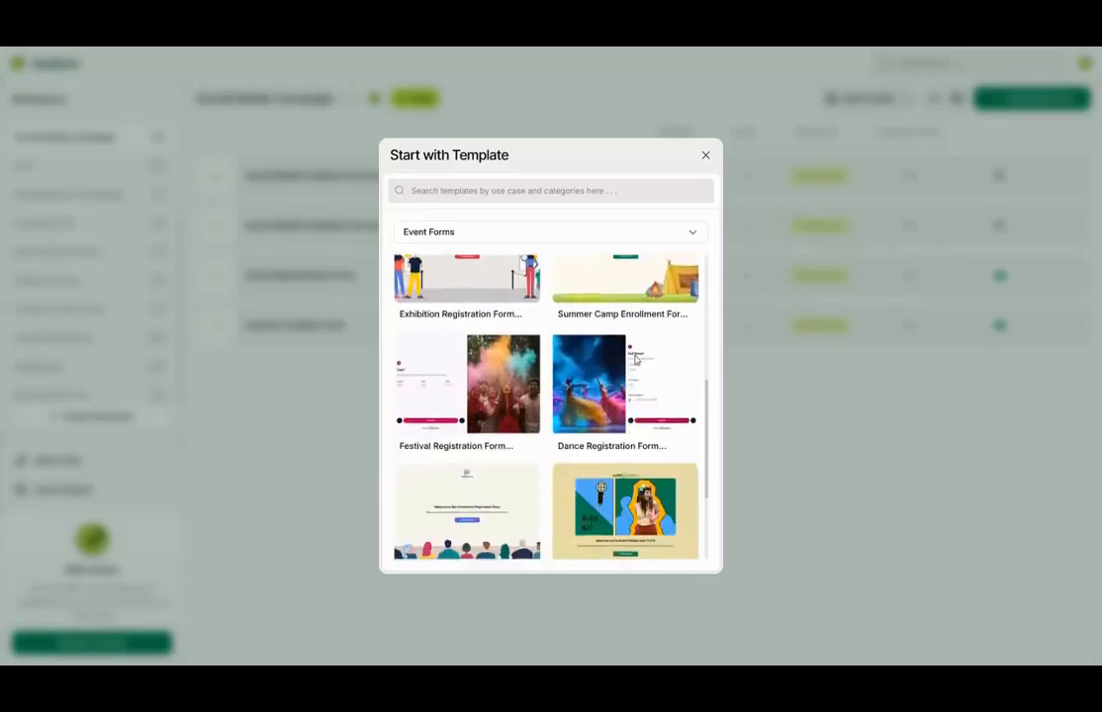
pyautogui.scroll(-1, 634, 370)
pyautogui.moveTo(668, 410)
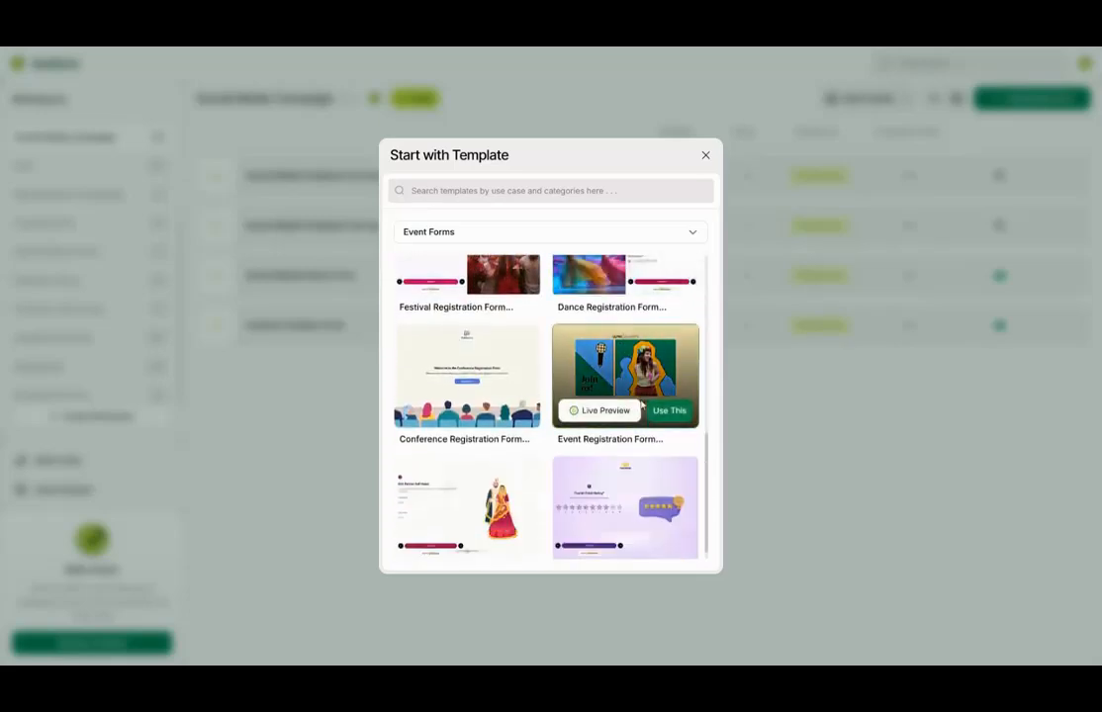
pyautogui.click(596, 415)
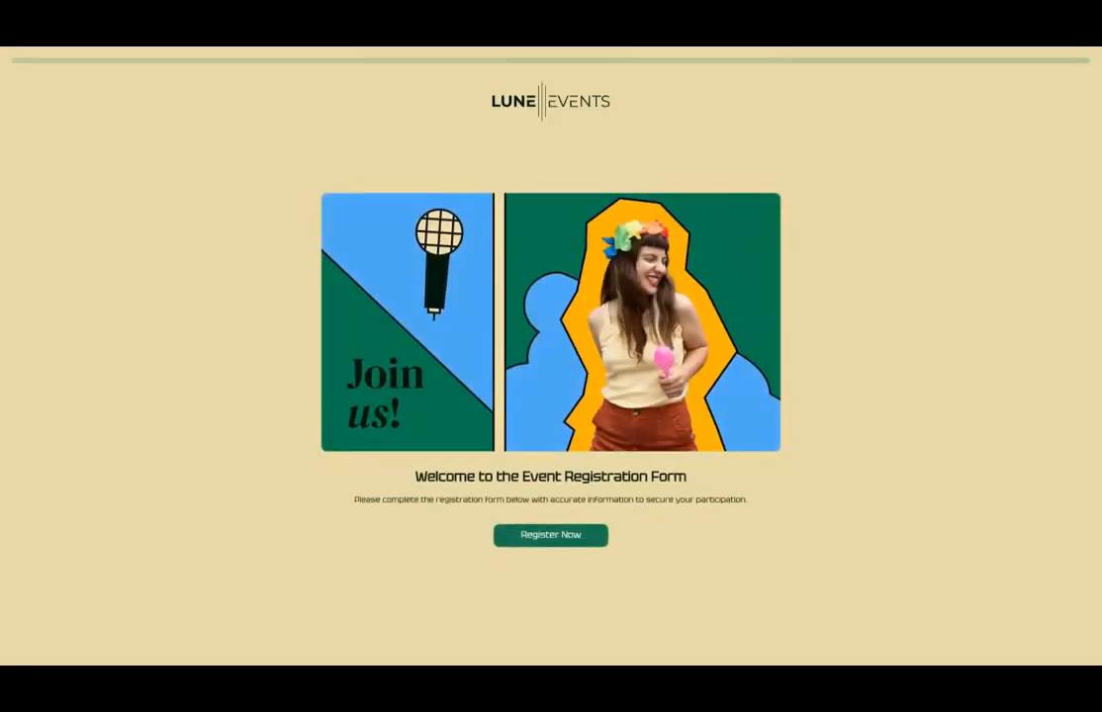
# - Step through the preview's Full Name, Email, Age, Contact Number, Address and ID upload steps, then submit
pyautogui.click(547, 540)
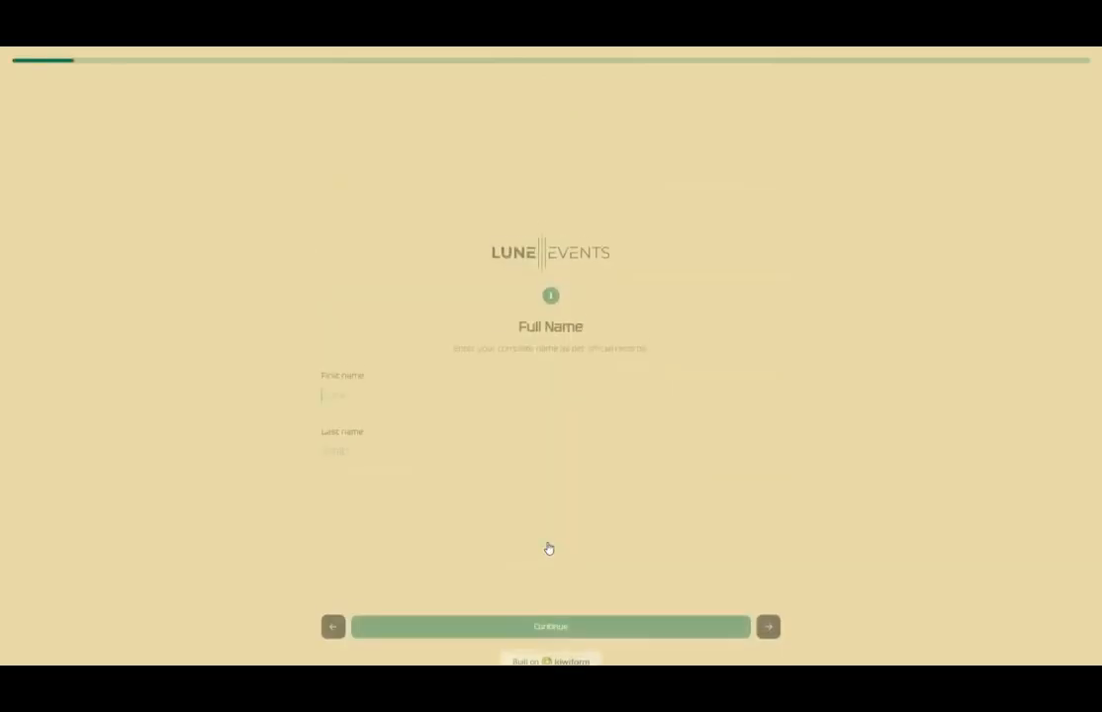
pyautogui.click(768, 607)
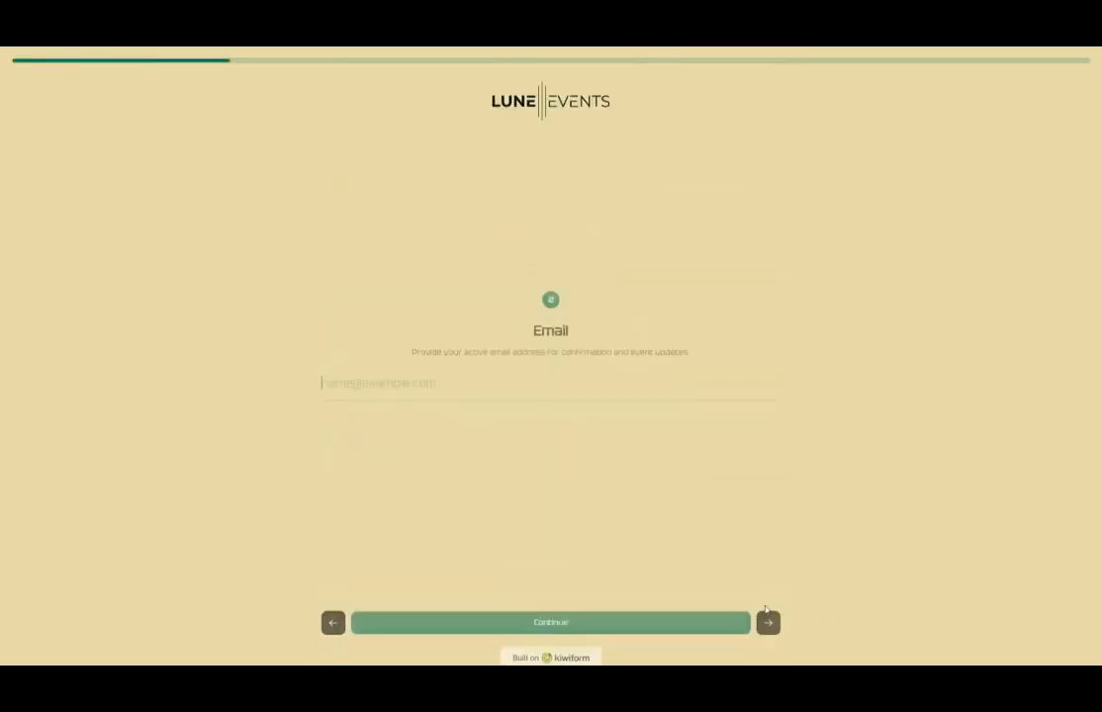
pyautogui.click(771, 615)
pyautogui.click(771, 618)
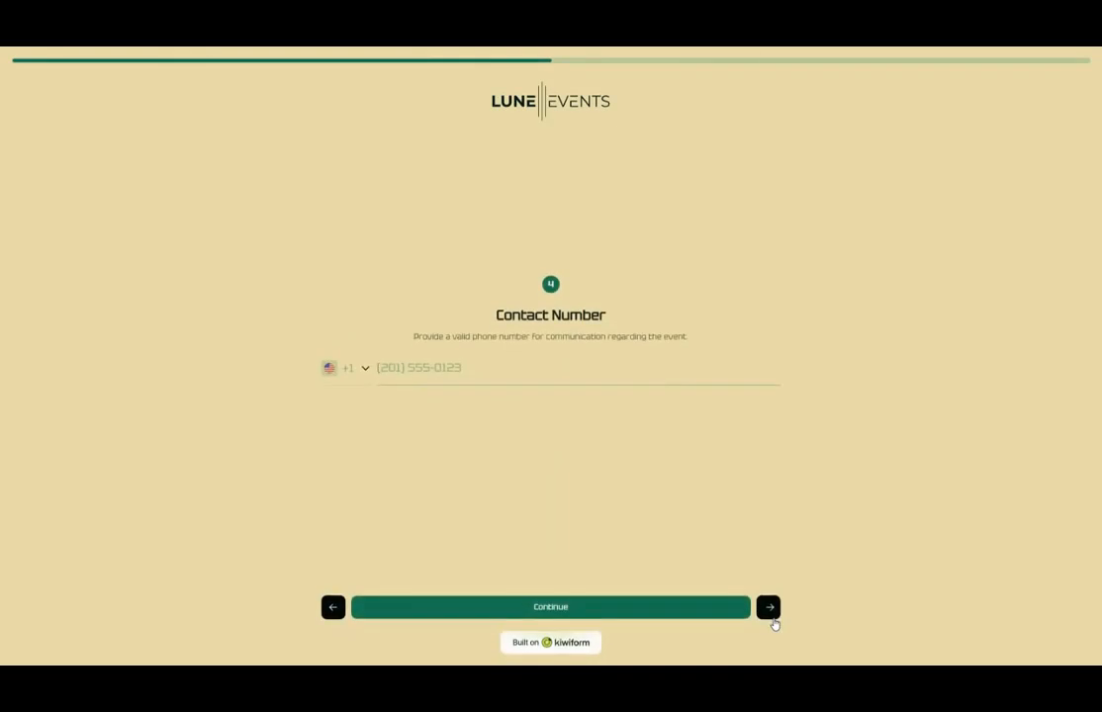
pyautogui.click(772, 615)
pyautogui.click(773, 618)
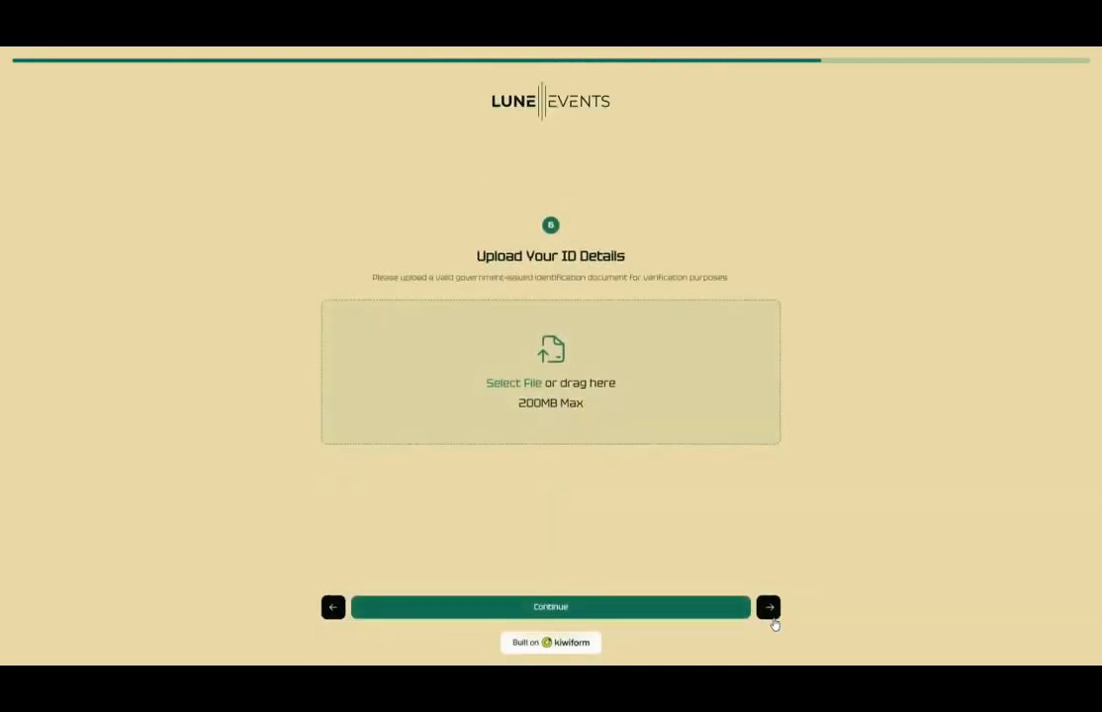
pyautogui.click(669, 605)
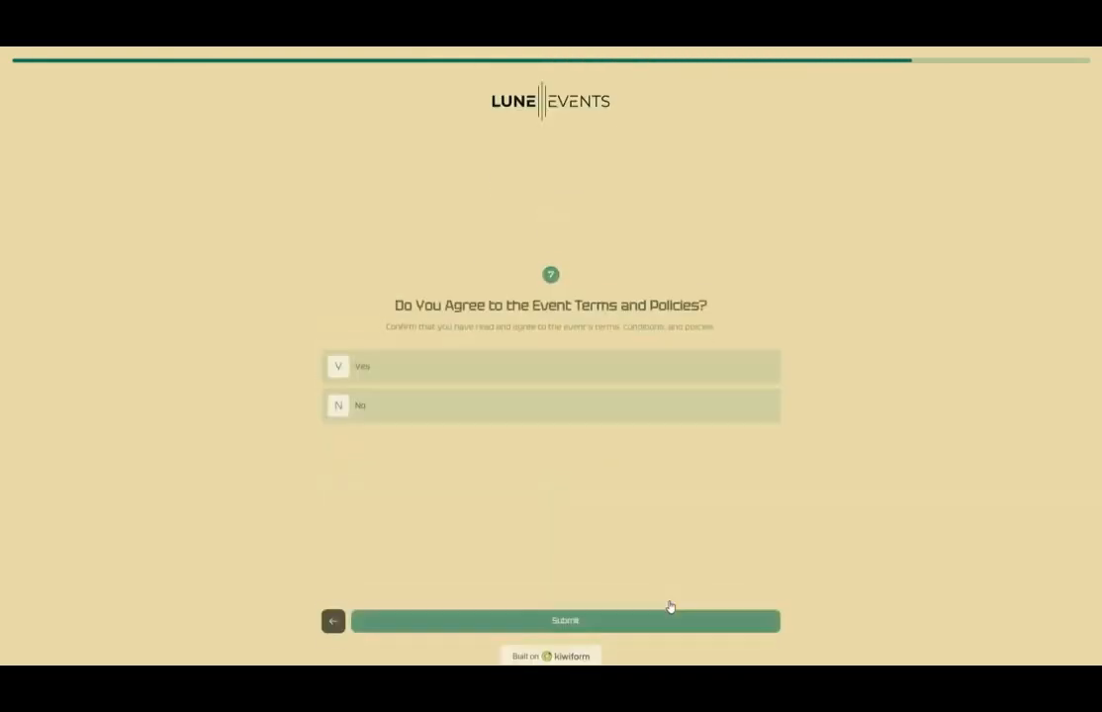
pyautogui.click(700, 607)
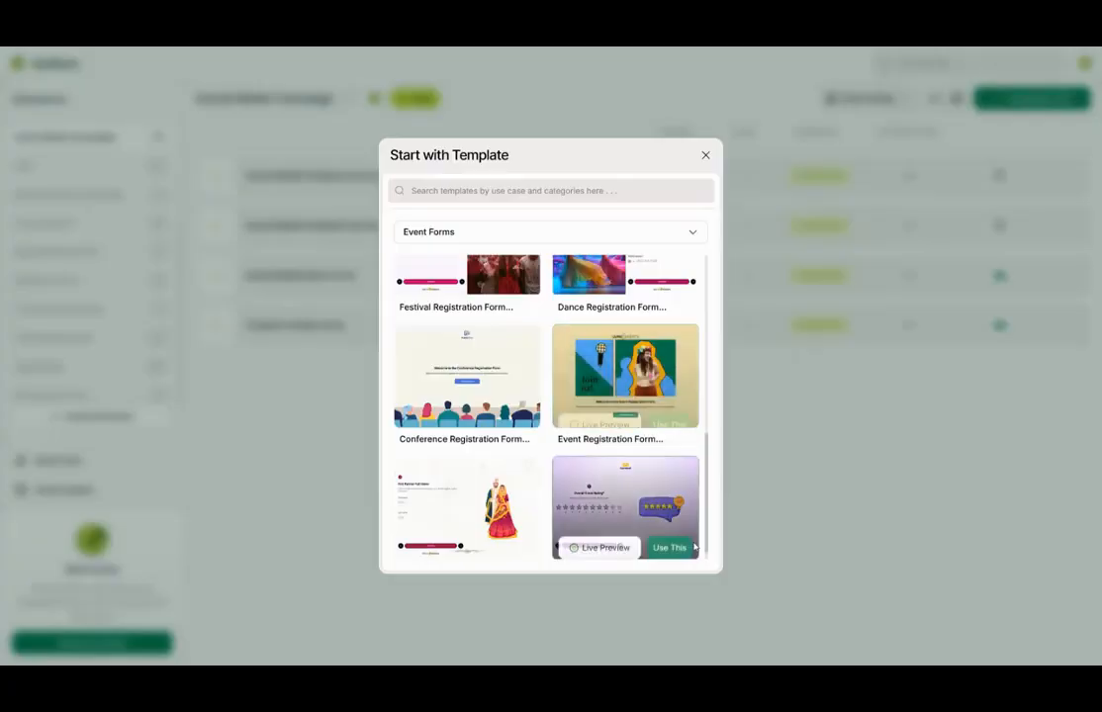
# - Reset the gallery to All Categories and search the templates for 'social'
pyautogui.click(663, 242)
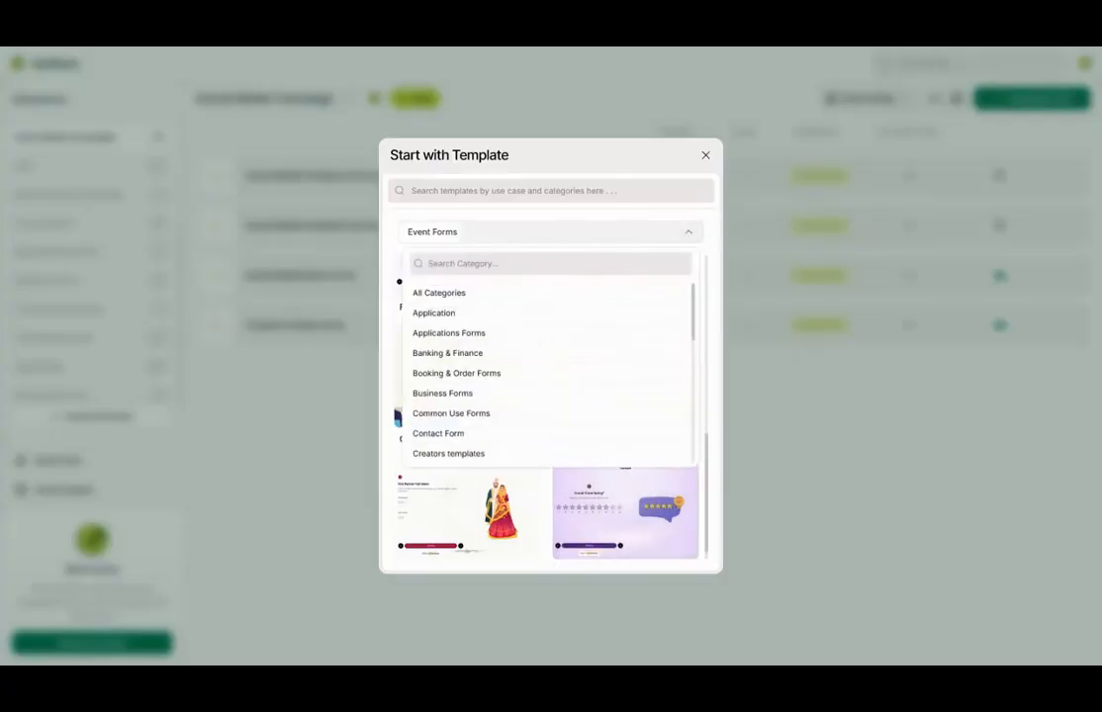
pyautogui.click(497, 299)
pyautogui.scroll(-1, 495, 304)
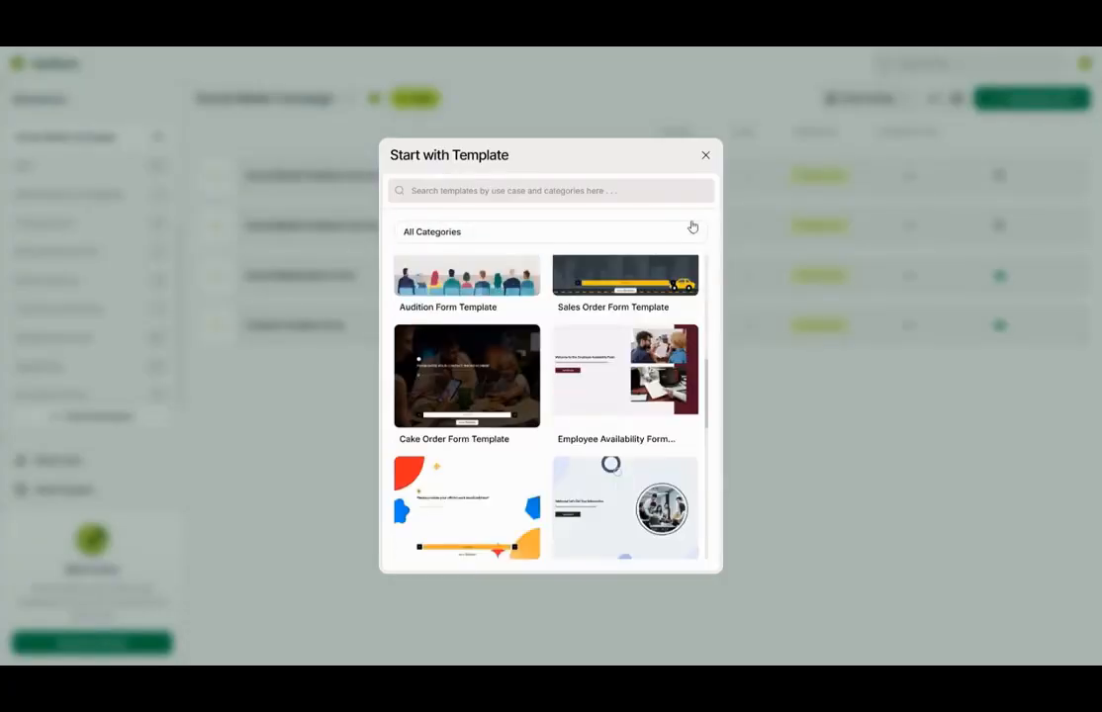
pyautogui.click(550, 191)
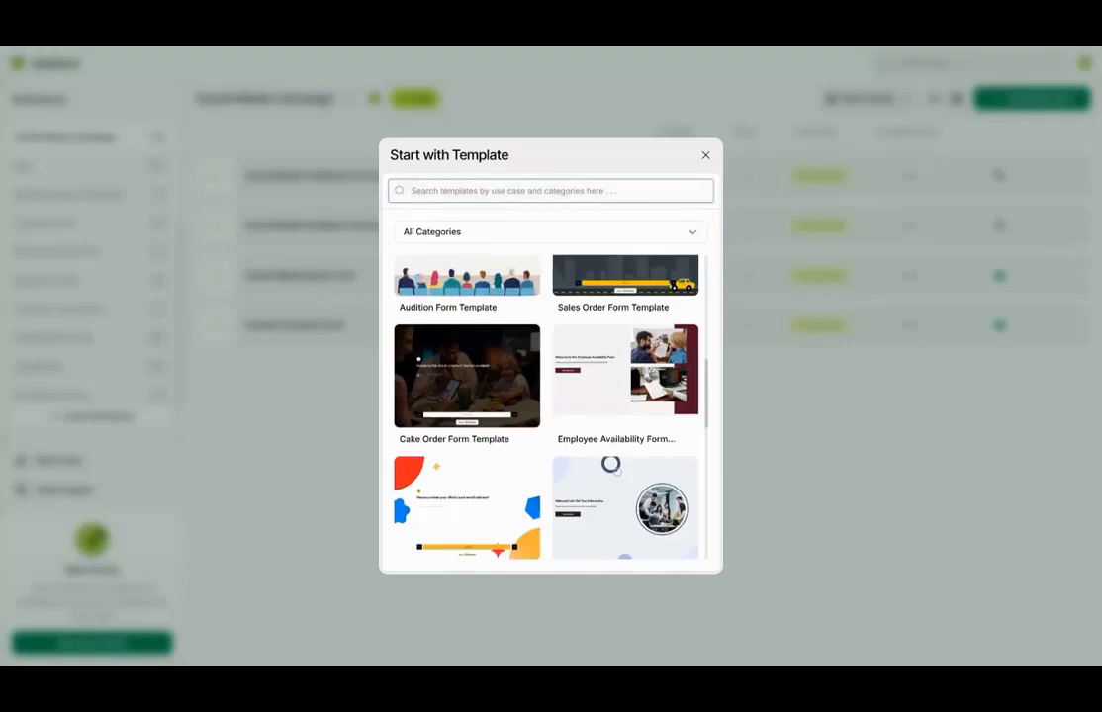
pyautogui.write('social')
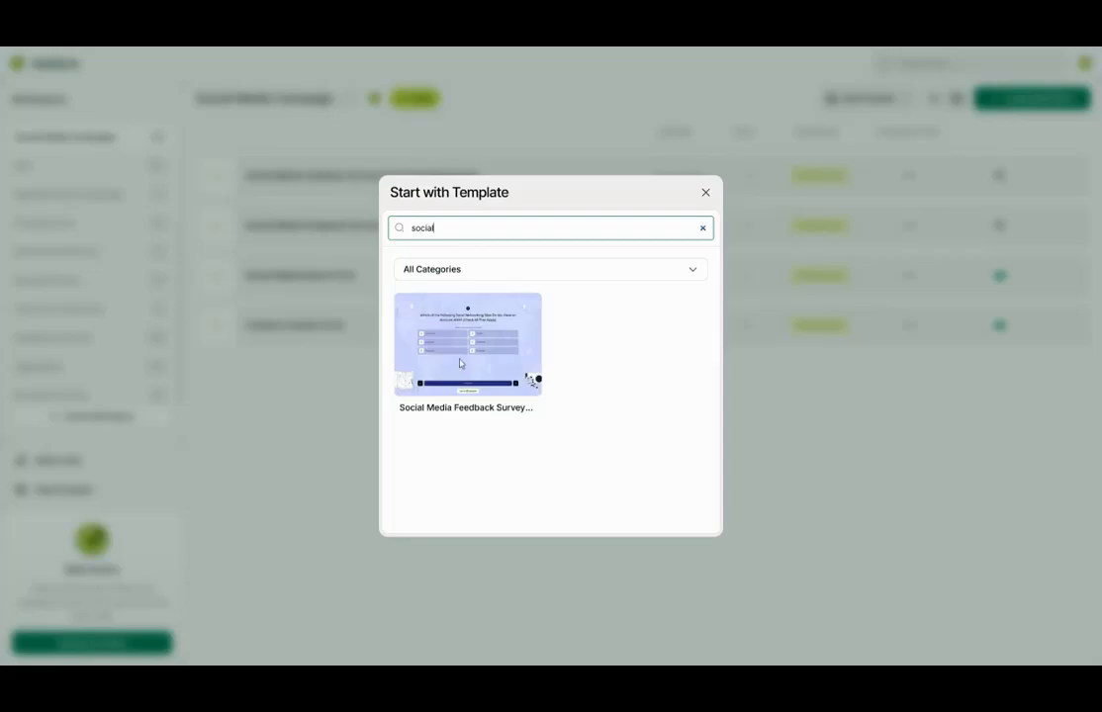
pyautogui.moveTo(460, 366)
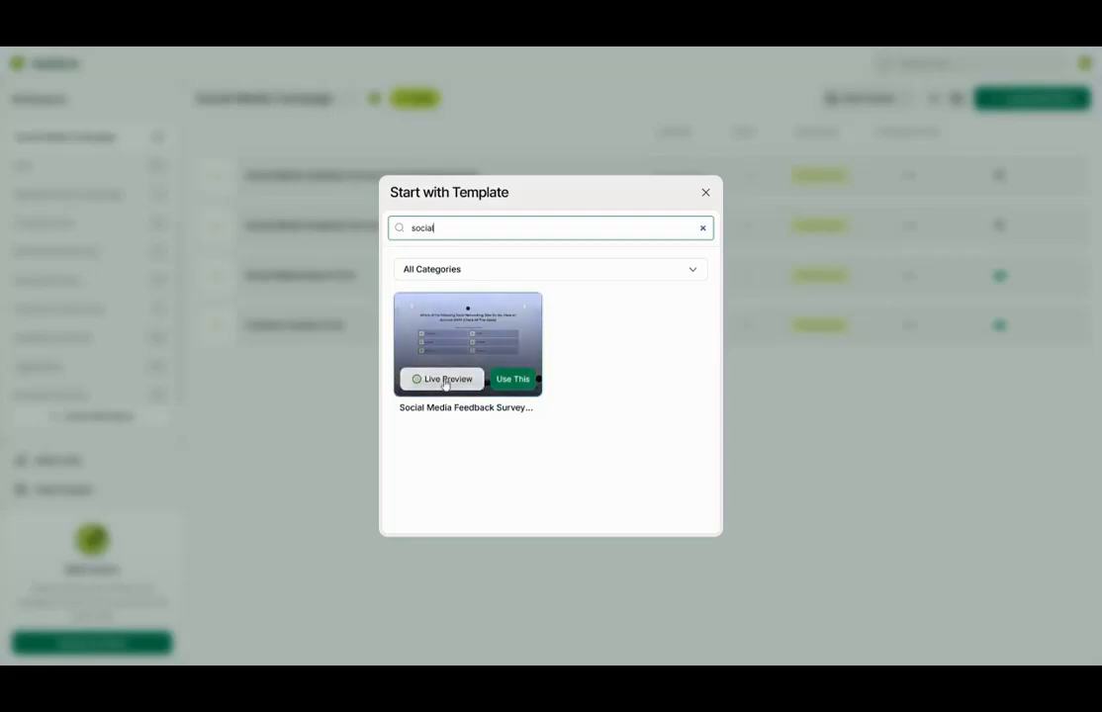
# - Start a form from the Social Media template and review its welcome screen and questions 1–3
pyautogui.click(524, 380)
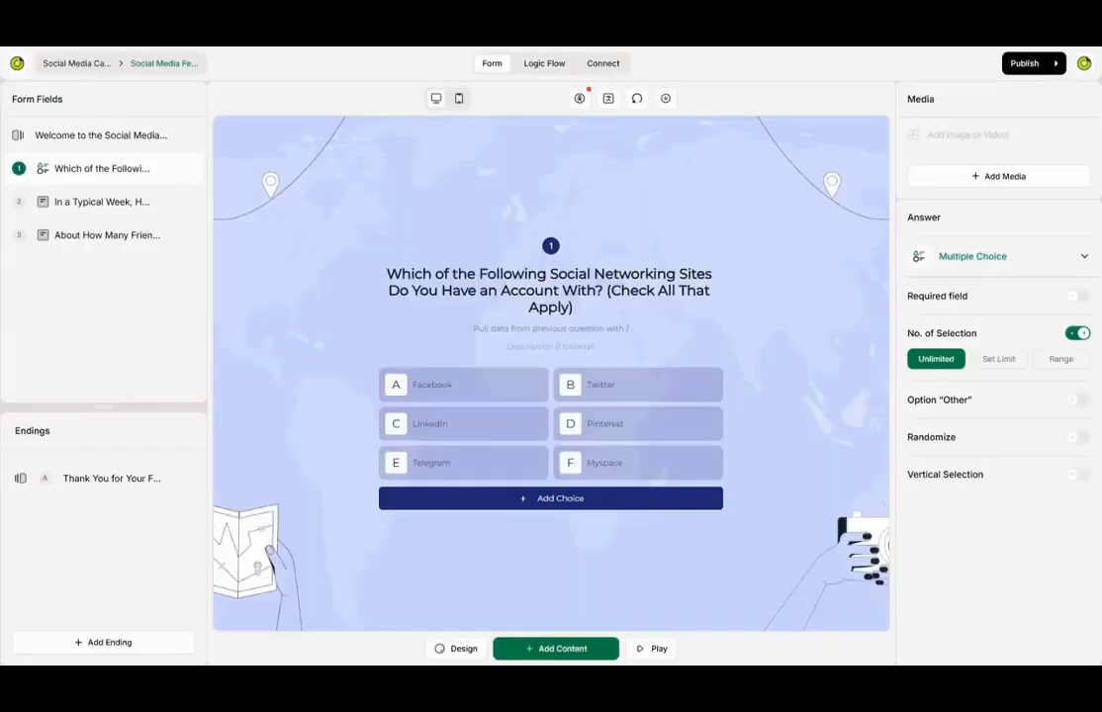
pyautogui.click(132, 138)
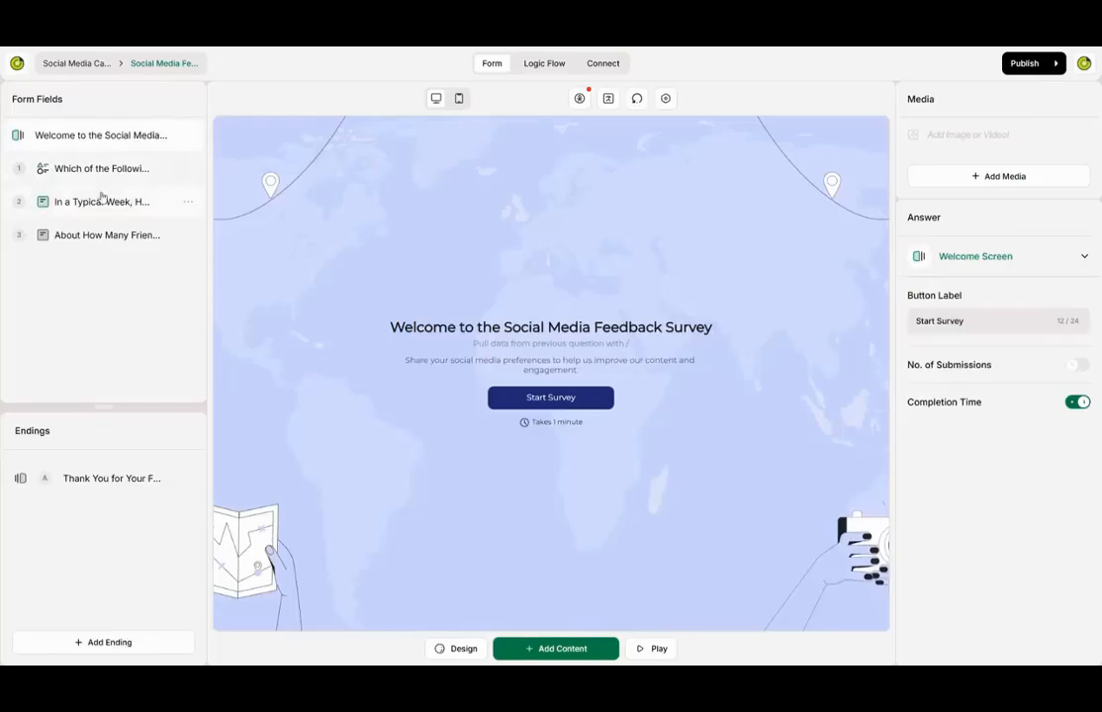
pyautogui.click(99, 171)
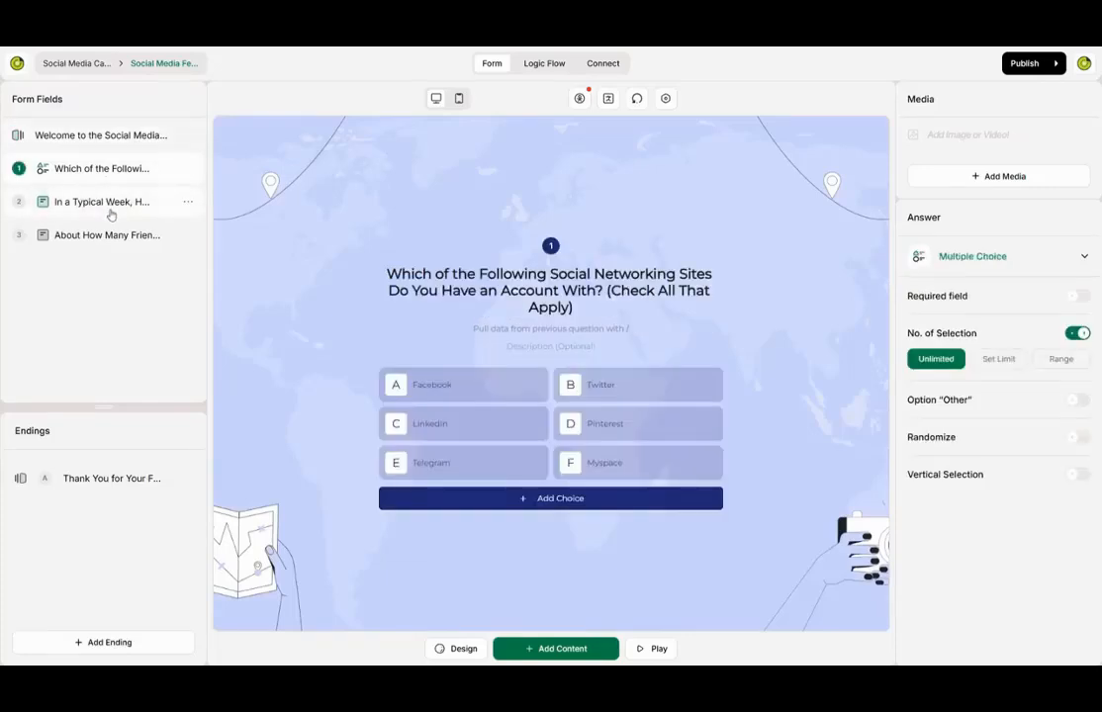
pyautogui.click(109, 207)
pyautogui.click(106, 235)
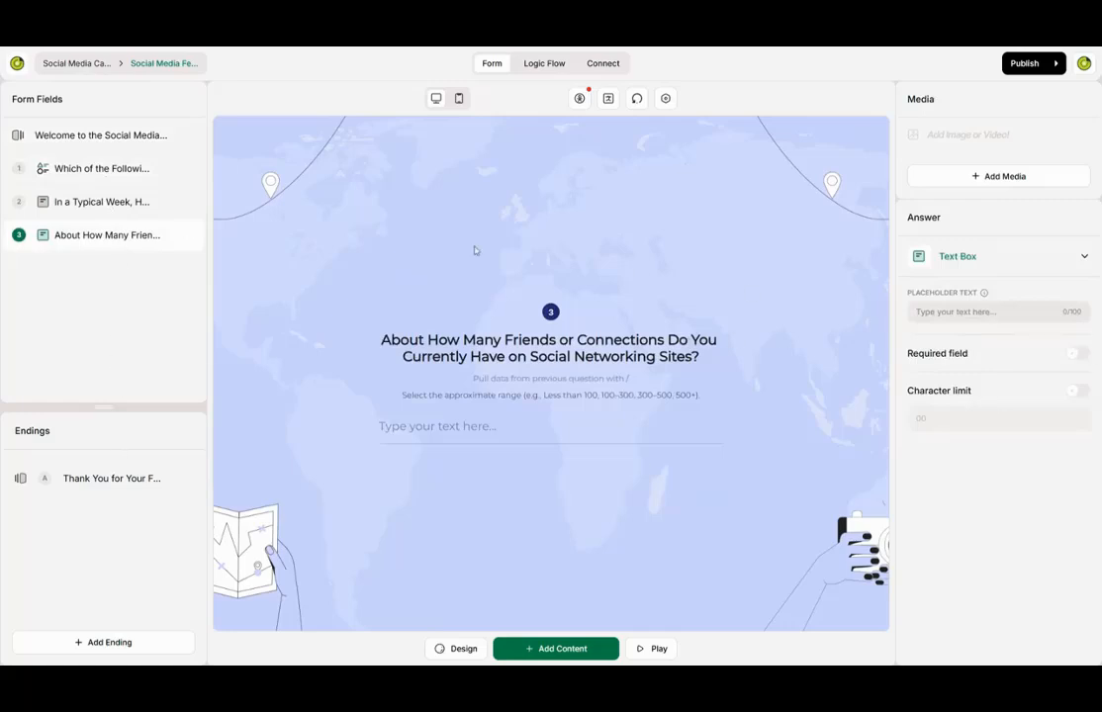
pyautogui.click(102, 170)
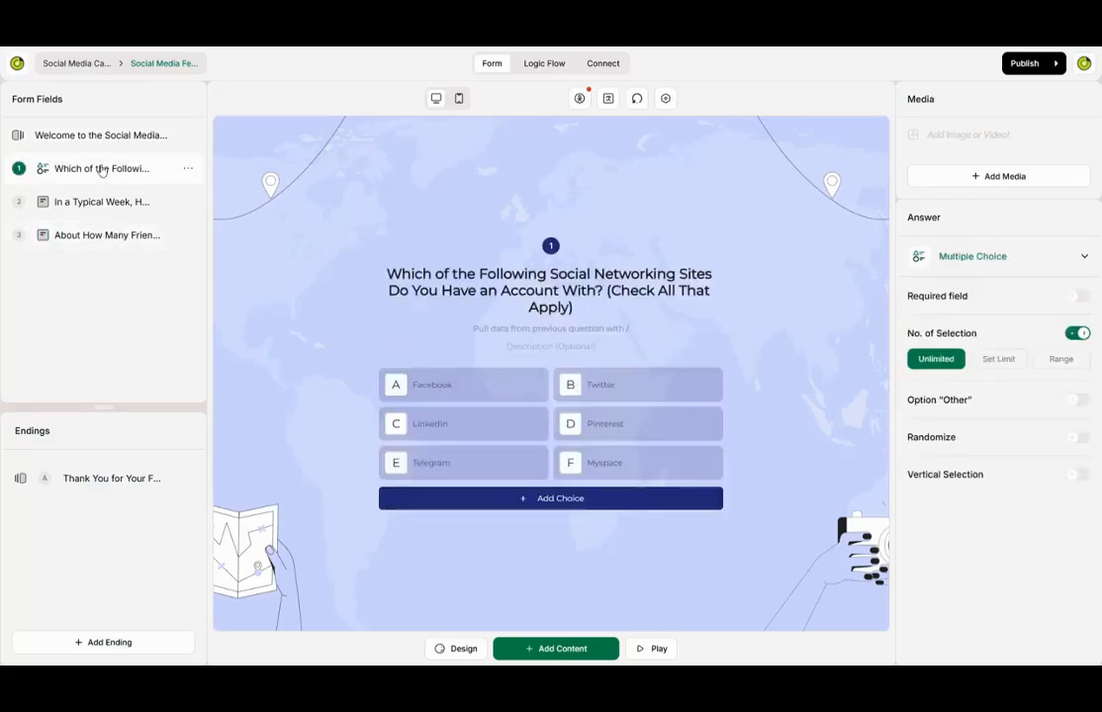
pyautogui.click(99, 197)
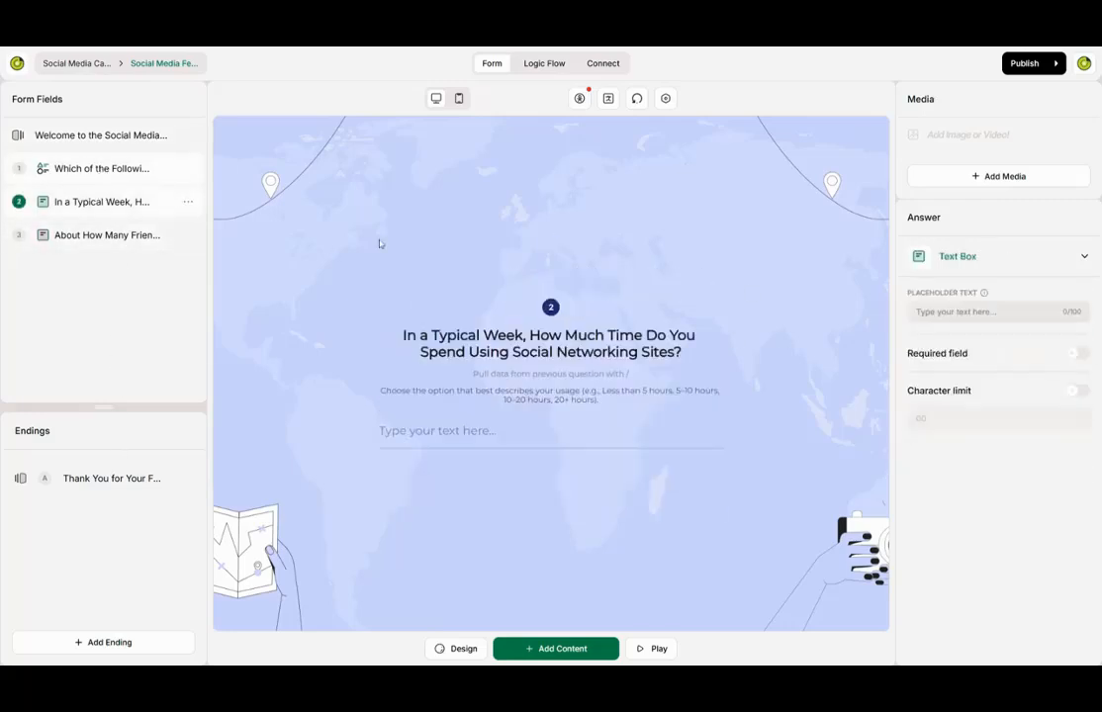
# - Test Required and Character limit on question 2, then enable a character limit on the friends-count question
pyautogui.click(1077, 355)
pyautogui.click(1076, 355)
pyautogui.click(1078, 392)
pyautogui.click(1078, 392)
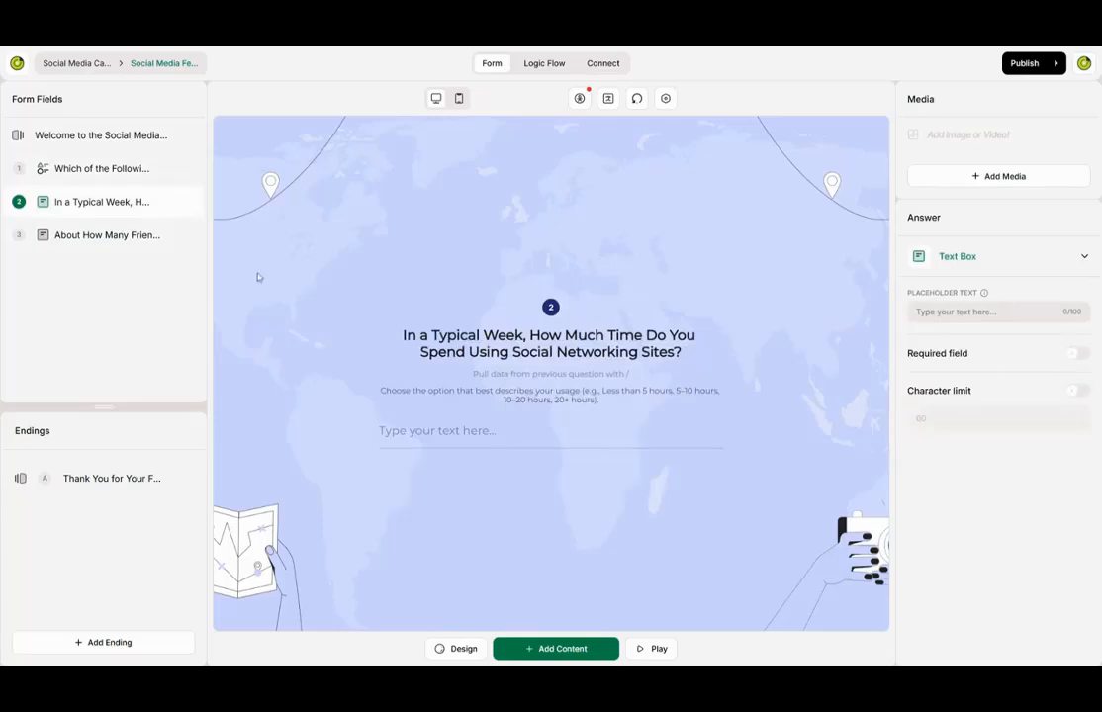
pyautogui.click(87, 240)
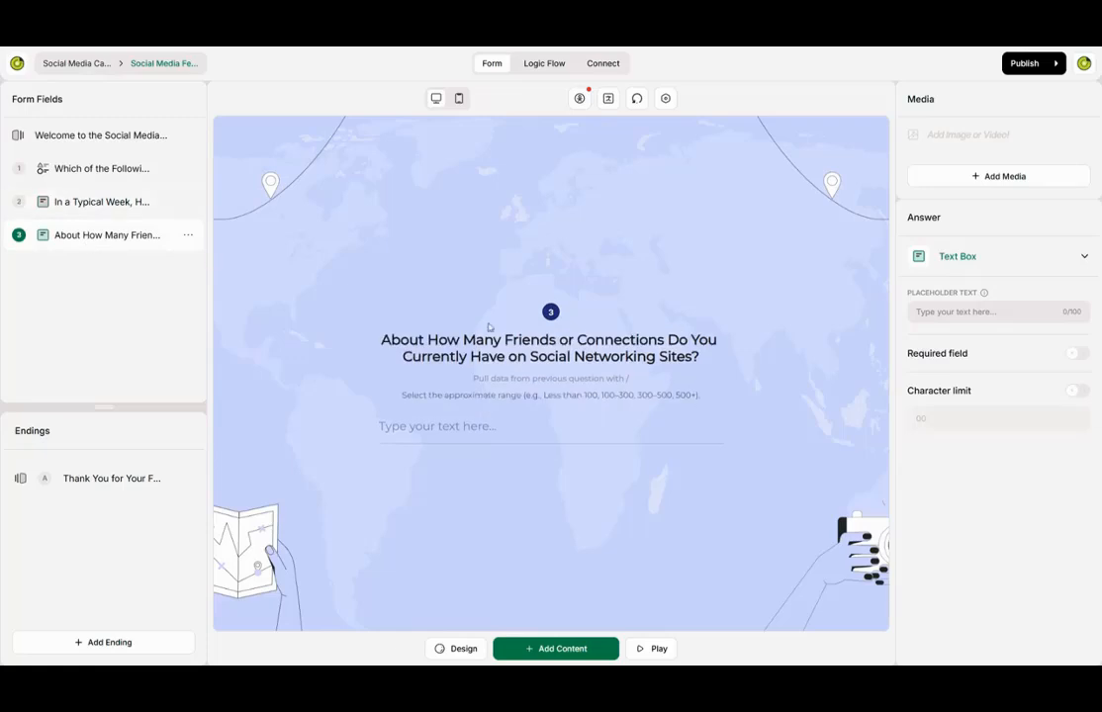
pyautogui.click(1079, 392)
pyautogui.click(76, 479)
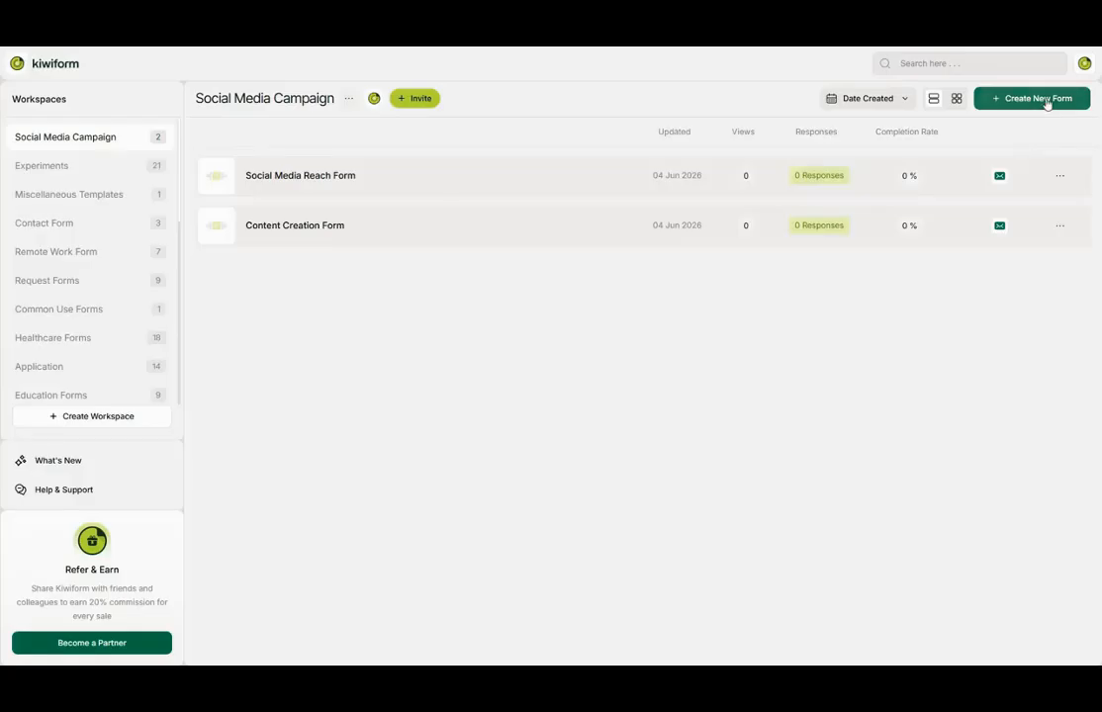
# - Start a from-scratch form and name it 'Product Launch Feedback'
pyautogui.click(1046, 104)
pyautogui.click(515, 561)
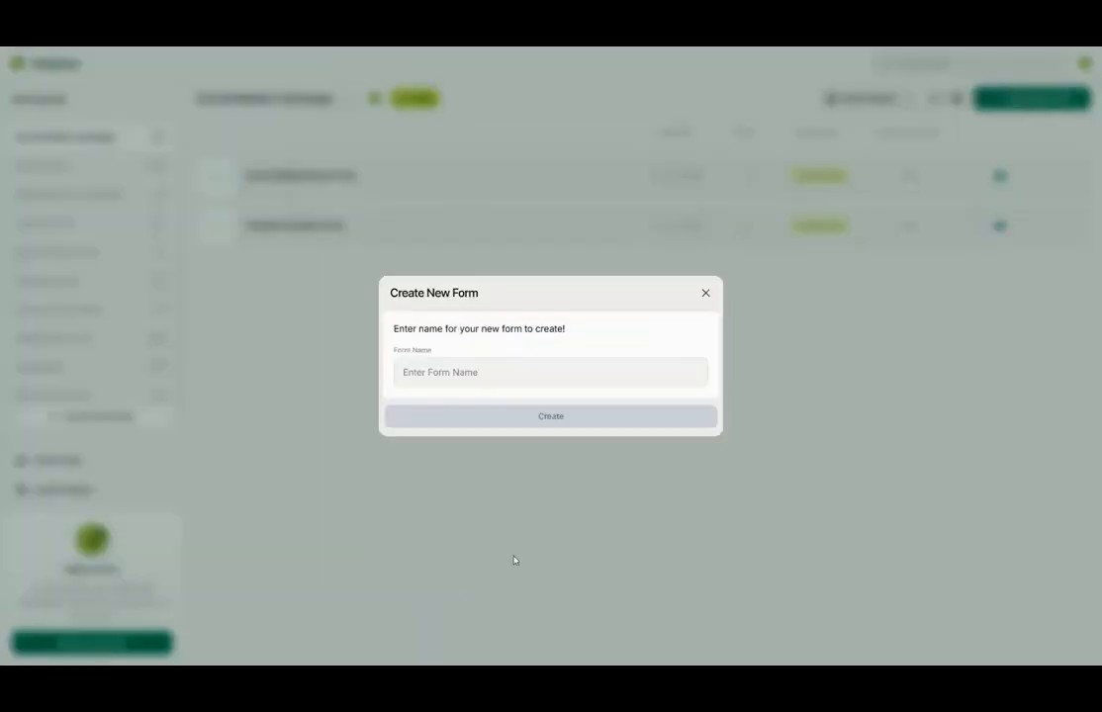
pyautogui.click(550, 376)
pyautogui.write('Product La')
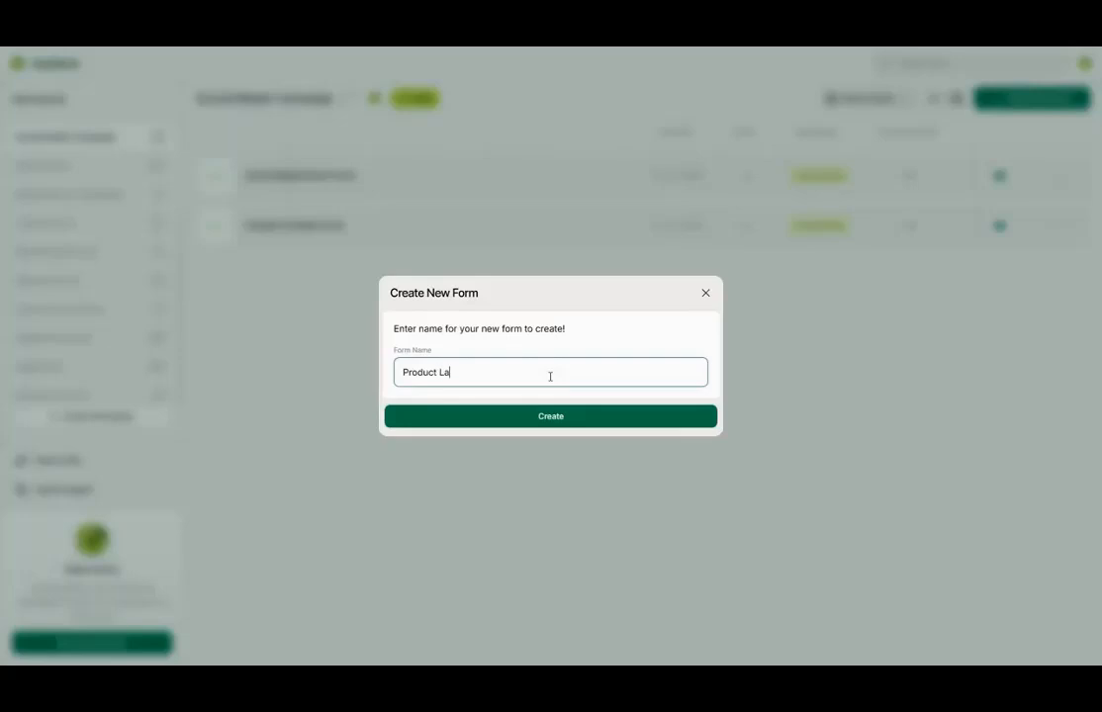
pyautogui.write('unch Feedback')
# - Create the form and add a Text Box question 'Enter your name' with description 'Full Name'
pyautogui.press('Return')
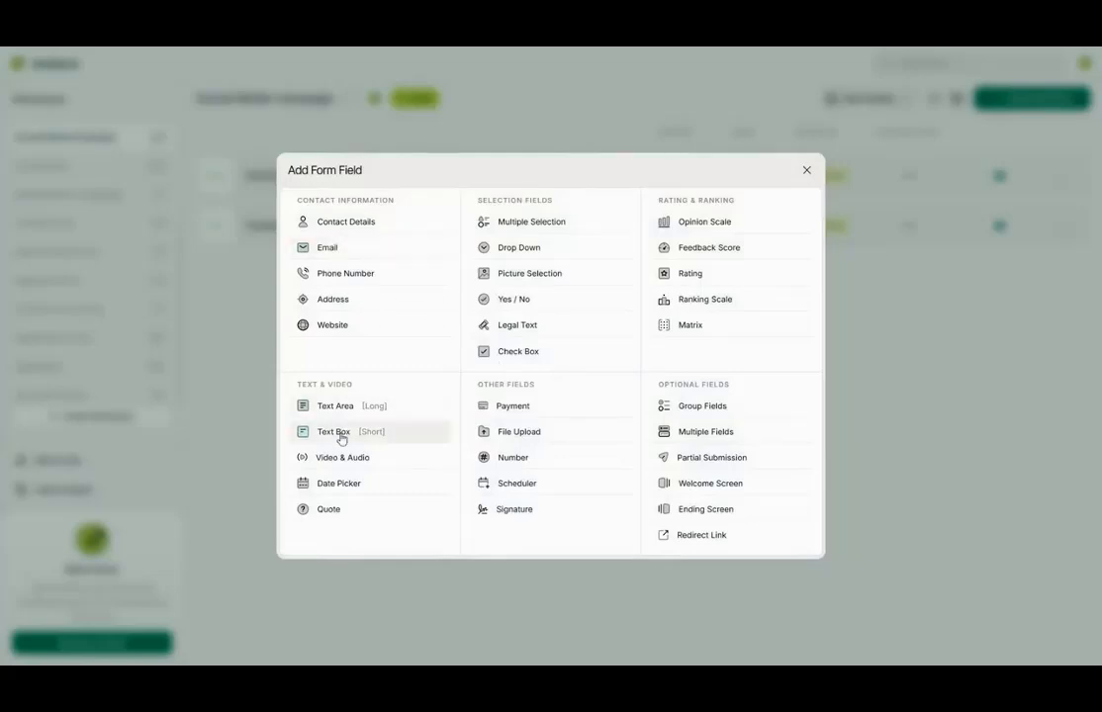
pyautogui.click(341, 437)
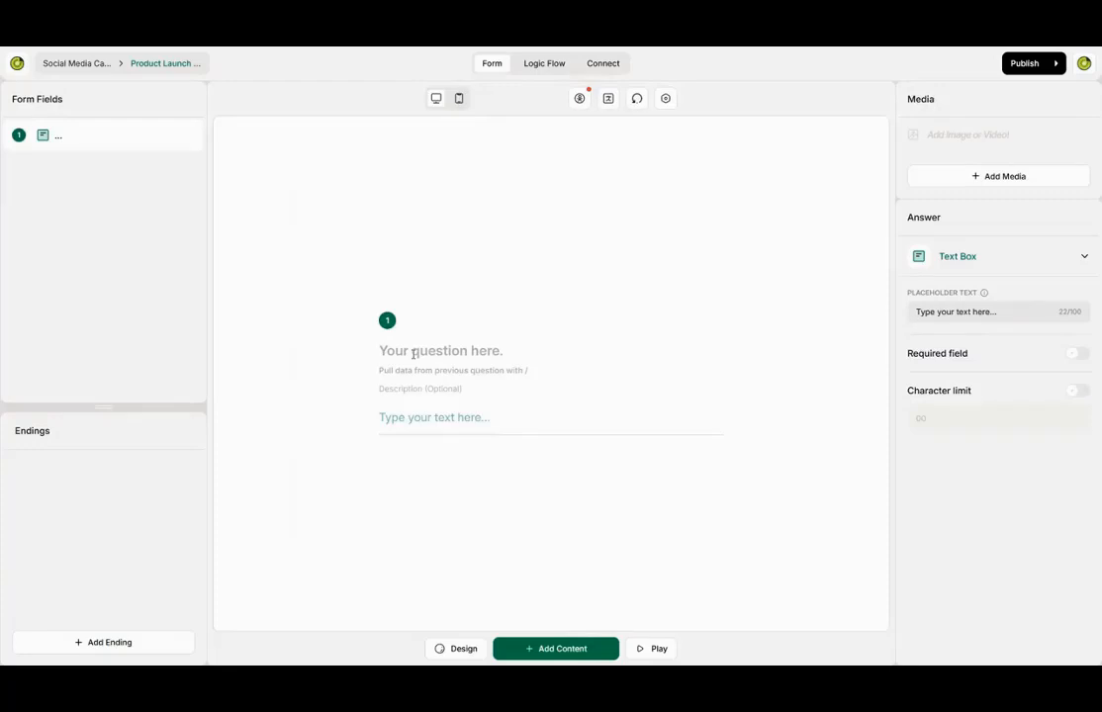
pyautogui.write('Enter')
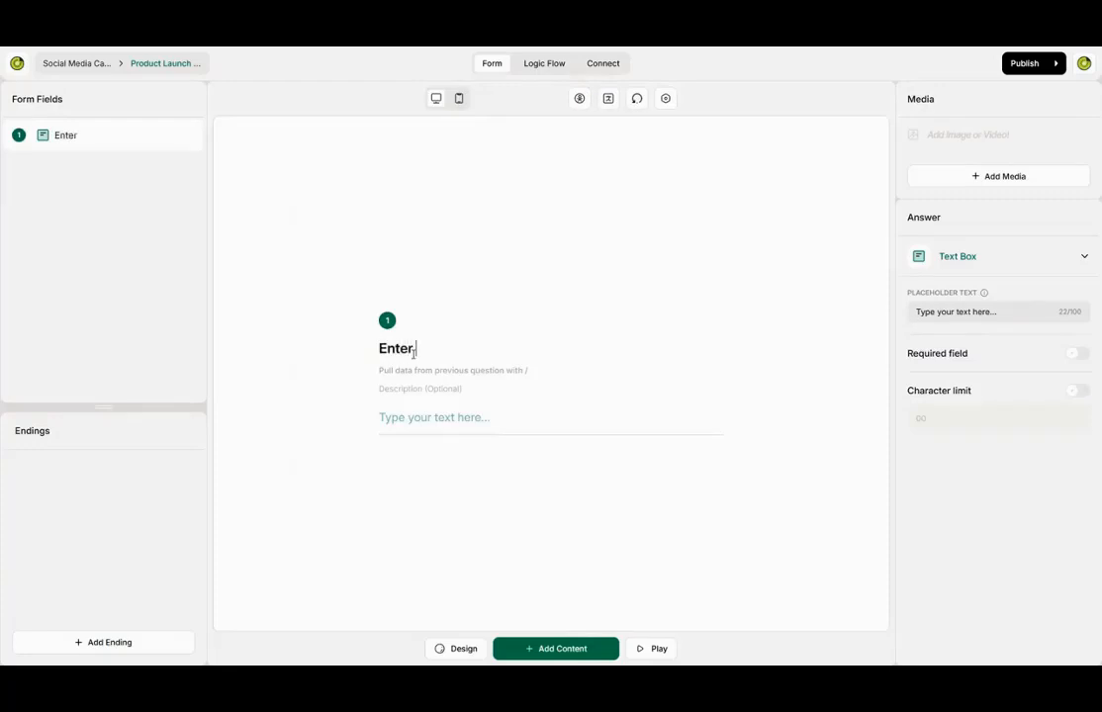
pyautogui.write(' your name')
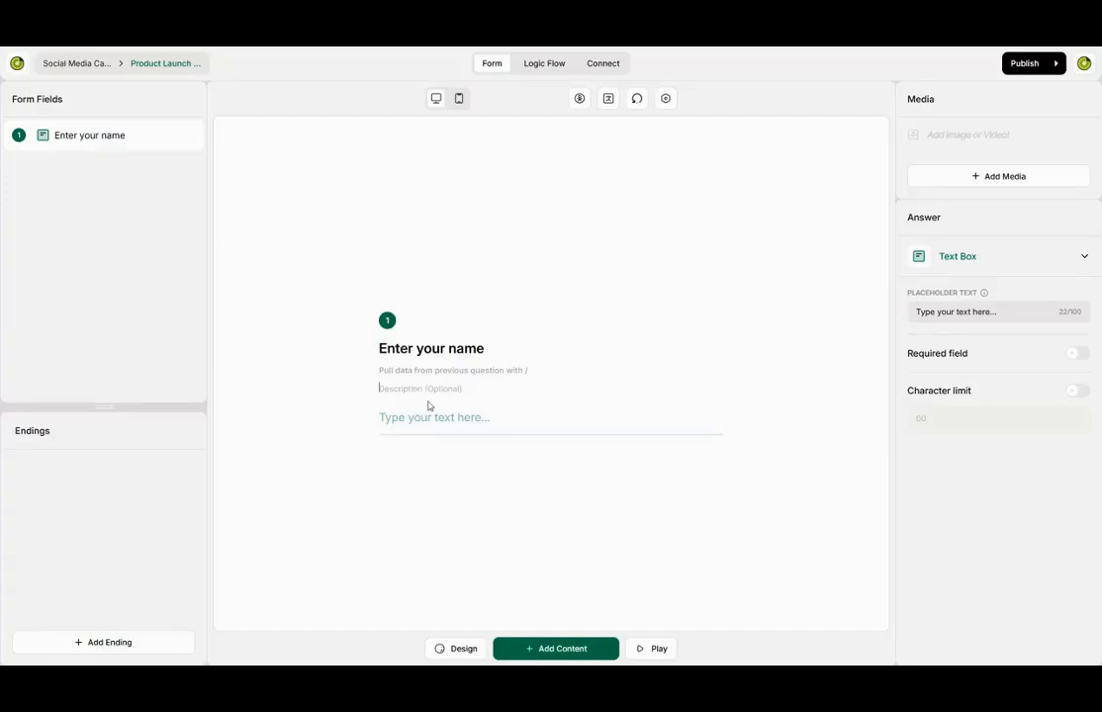
pyautogui.write('Full Name')
# - Make the name question required and add a 10-star Rating question
pyautogui.click(1078, 353)
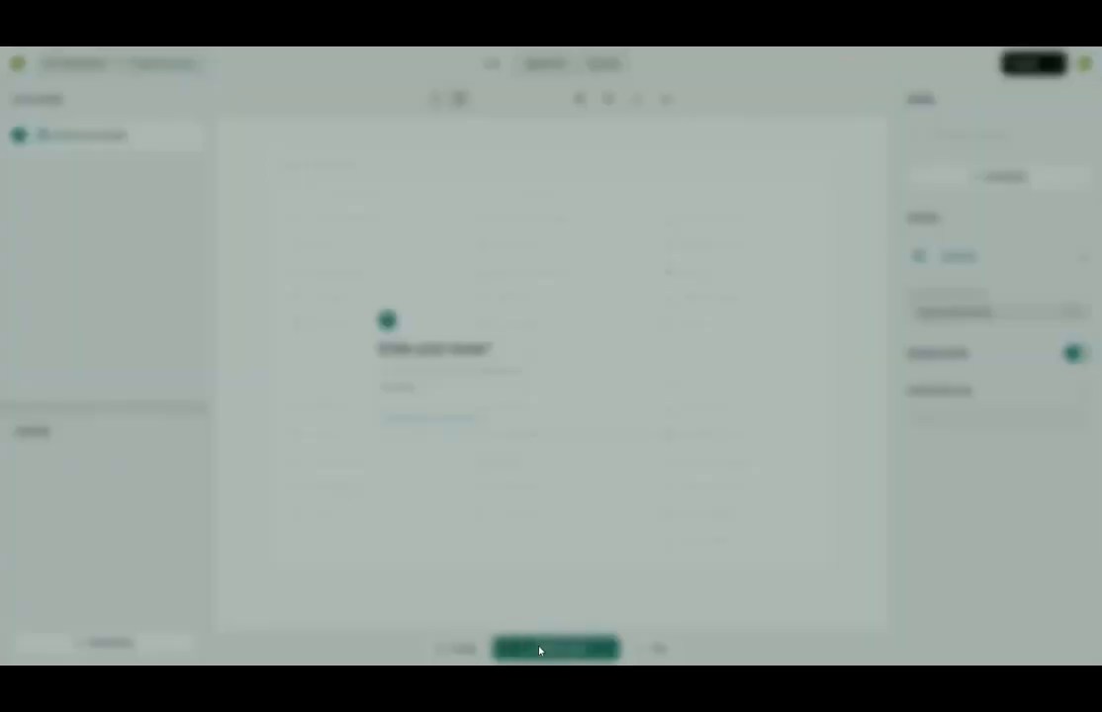
pyautogui.click(539, 649)
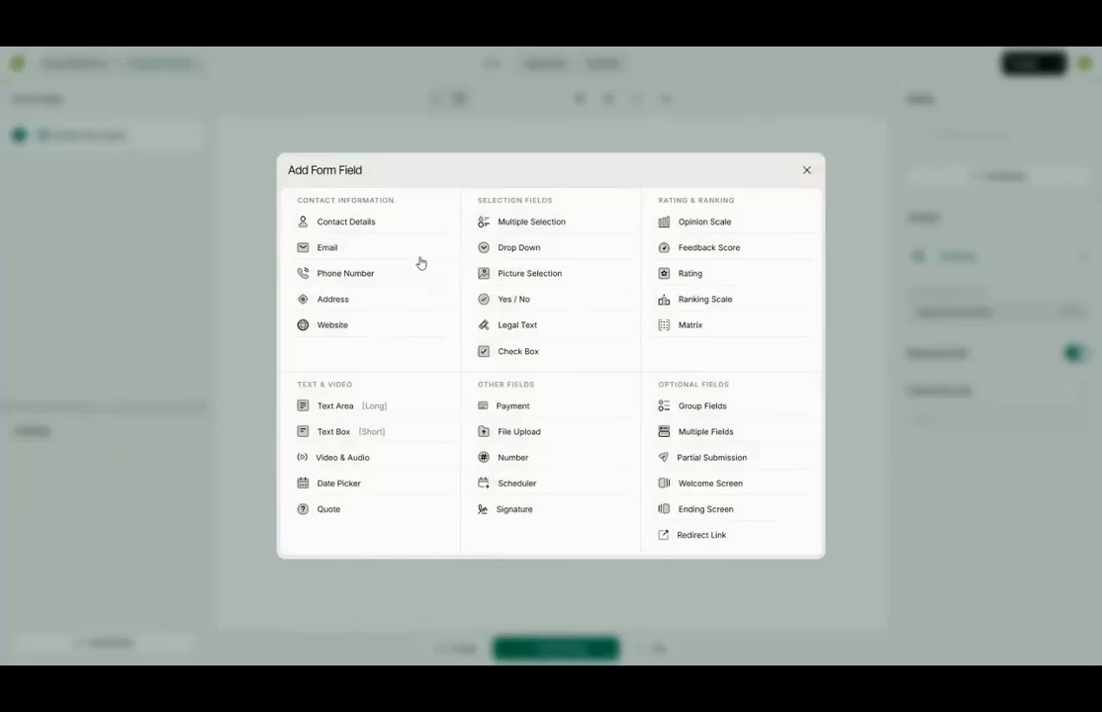
pyautogui.click(696, 275)
pyautogui.click(1075, 340)
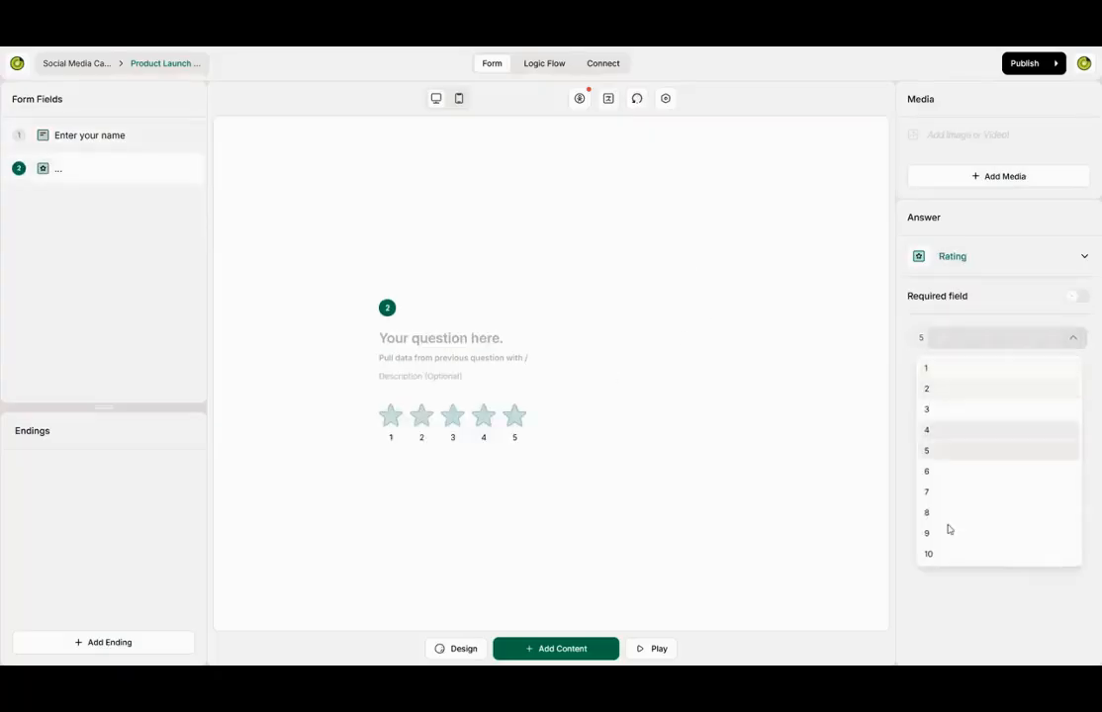
pyautogui.click(941, 555)
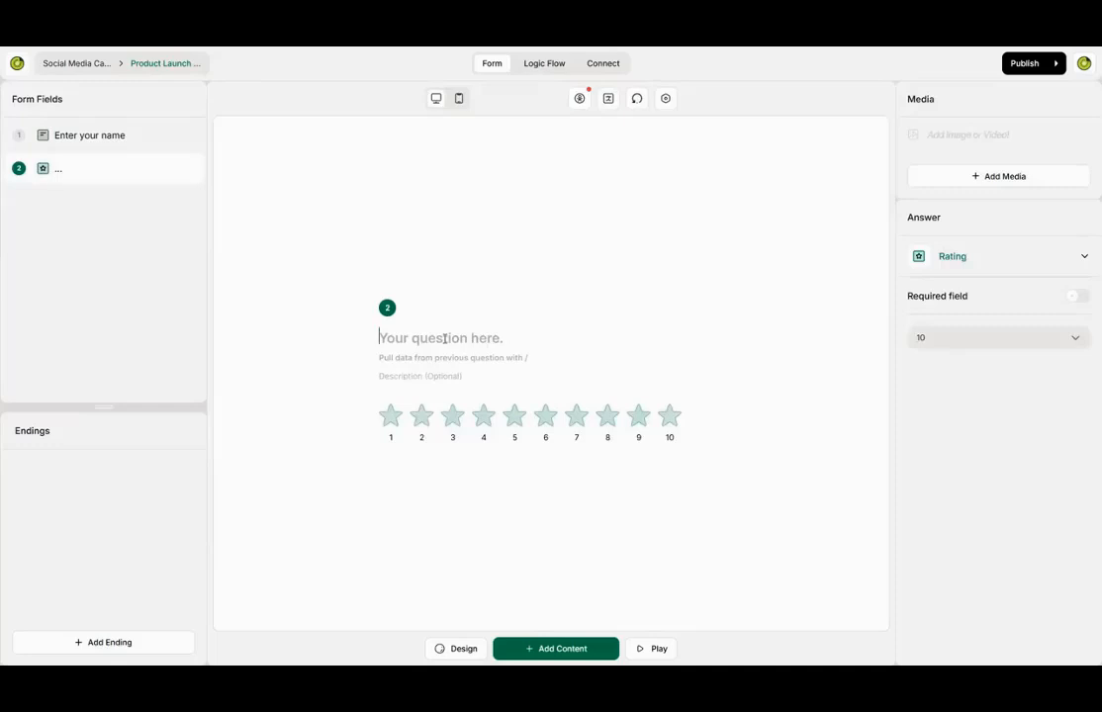
# - Title the rating 'How would you rate your overall experience with our product launch' and describe it 'Rate your experience'
pyautogui.click(444, 339)
pyautogui.write('How would')
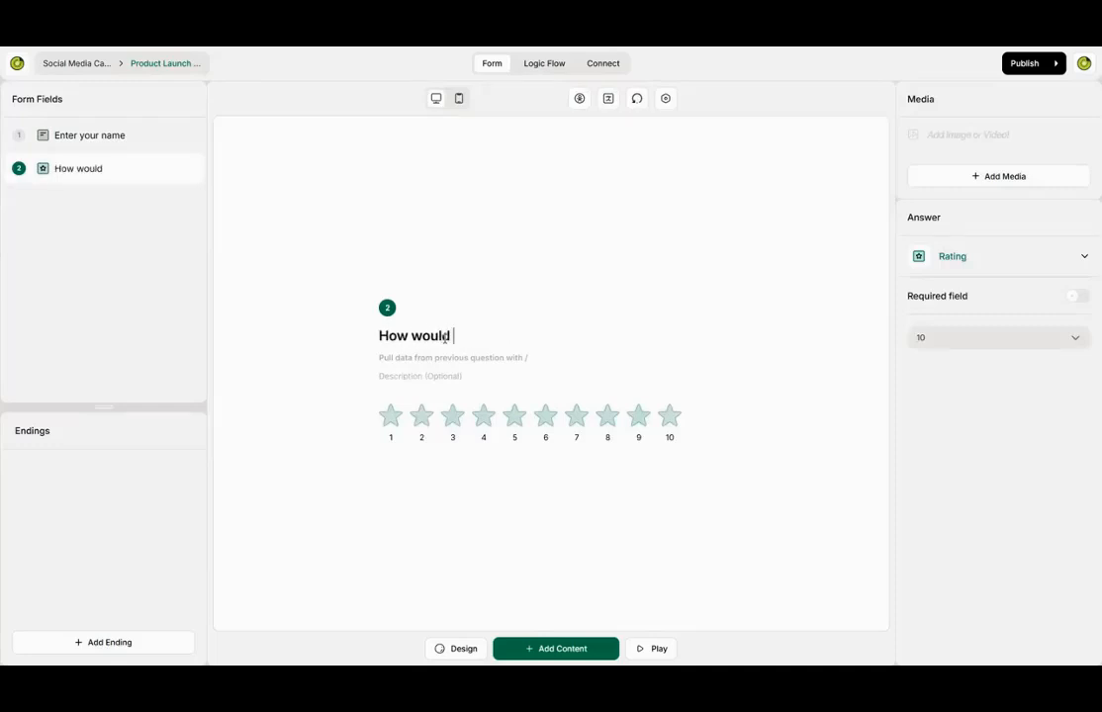
pyautogui.write(' you rate ')
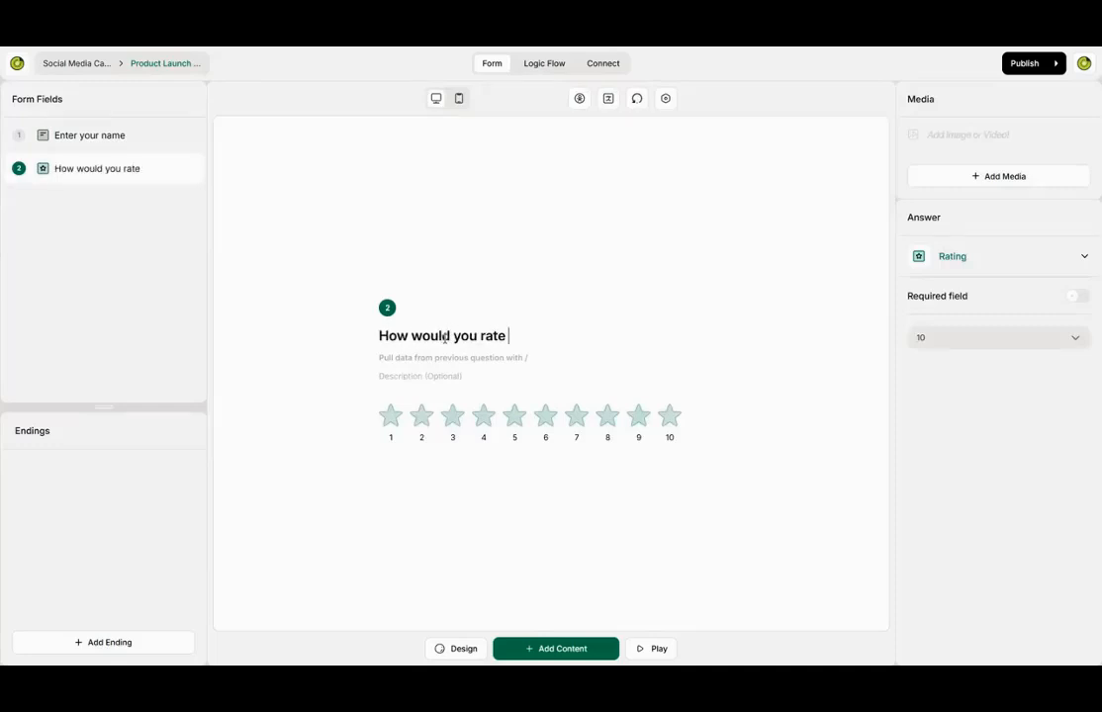
pyautogui.write('your overall')
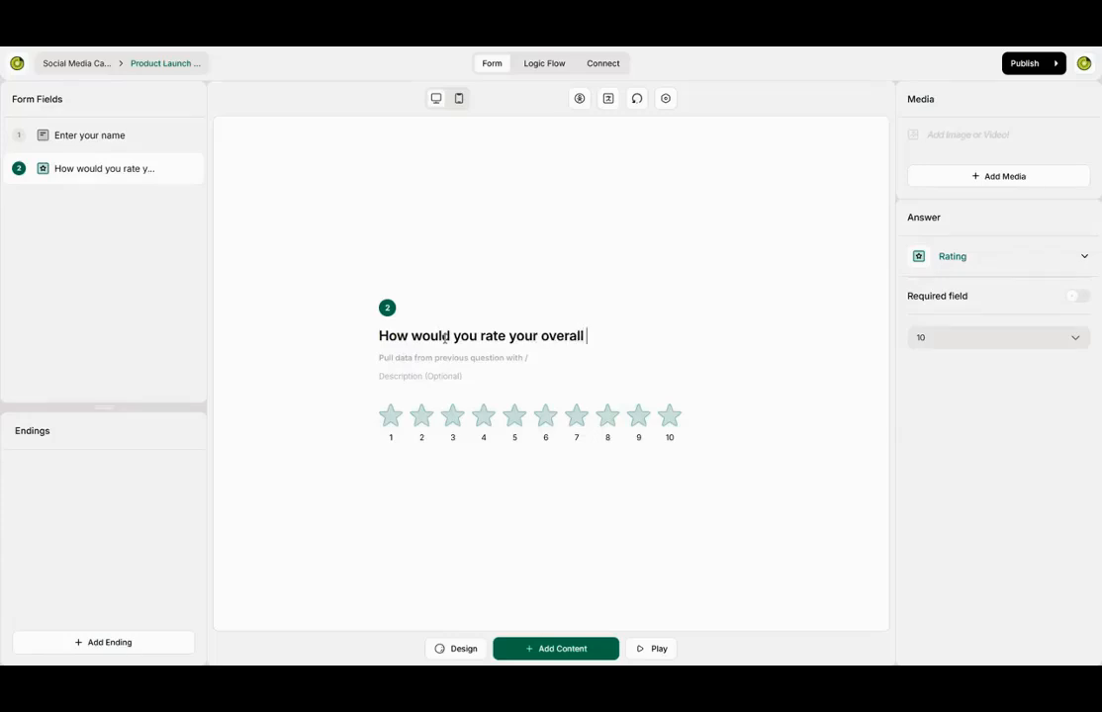
pyautogui.write(' experience with ')
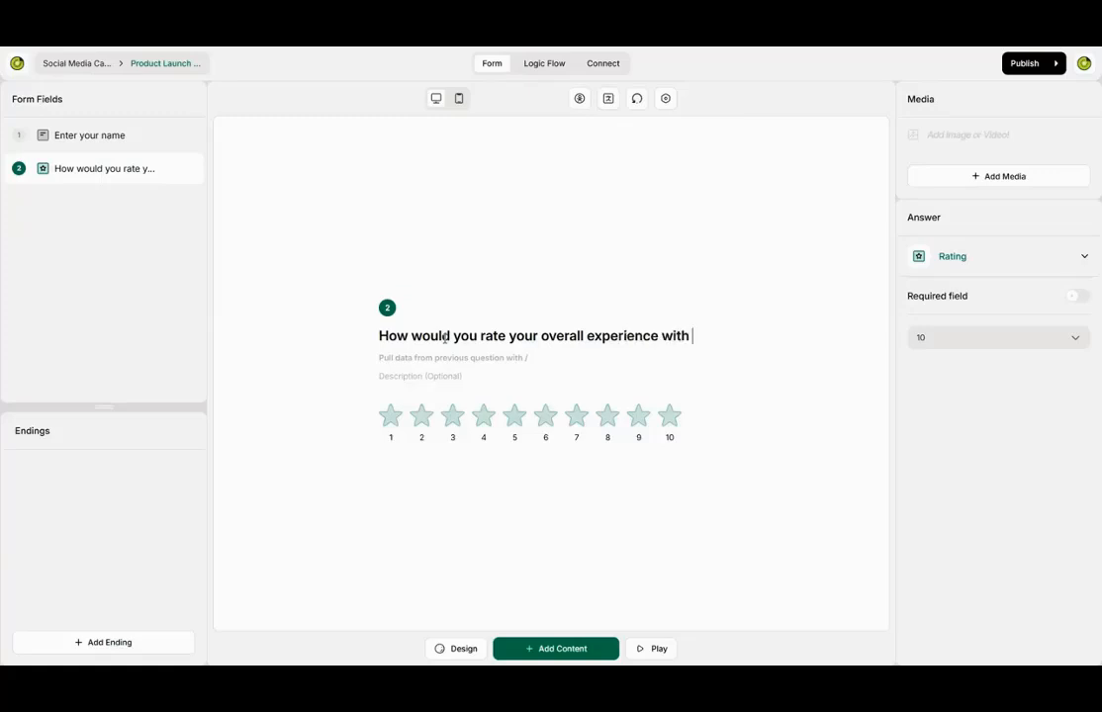
pyautogui.write('our product launch?')
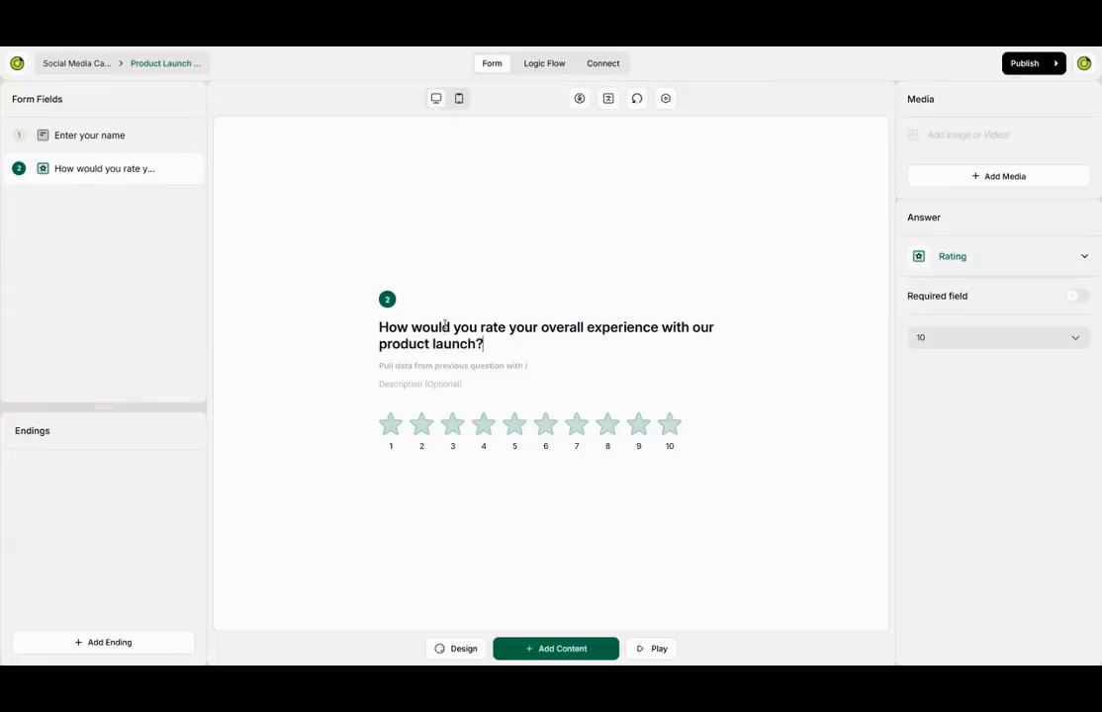
pyautogui.click(413, 384)
pyautogui.write('Rate your experience')
# - Add a Text Area long-answer question, keeping the long text answer type
pyautogui.click(561, 650)
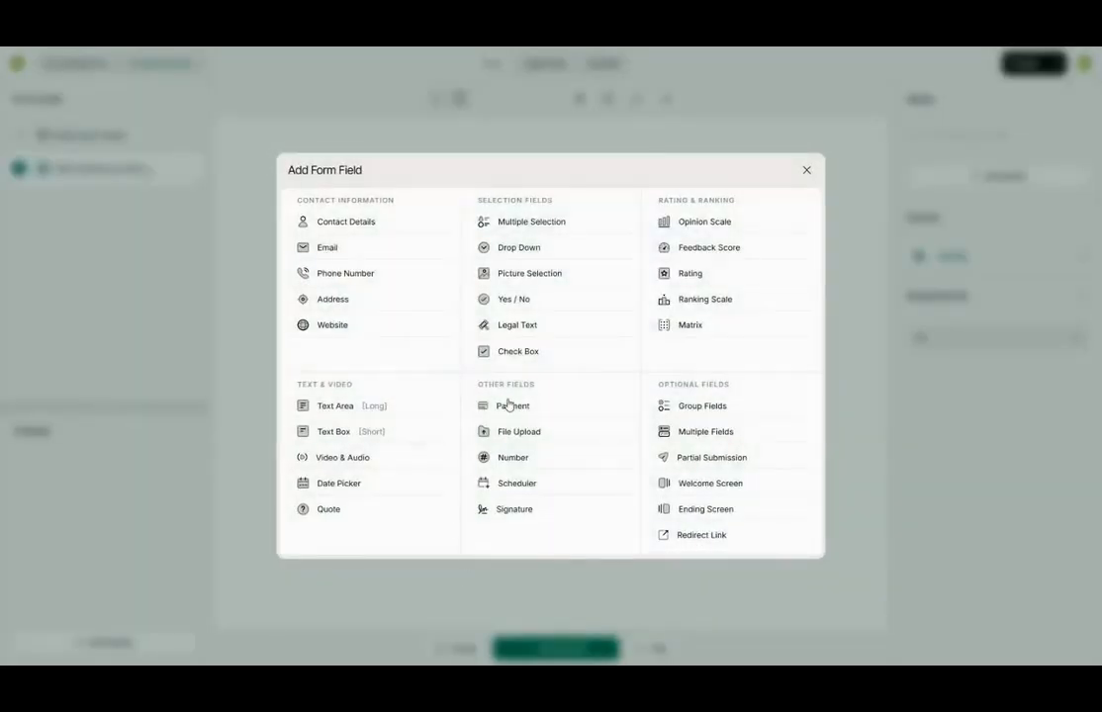
pyautogui.click(341, 406)
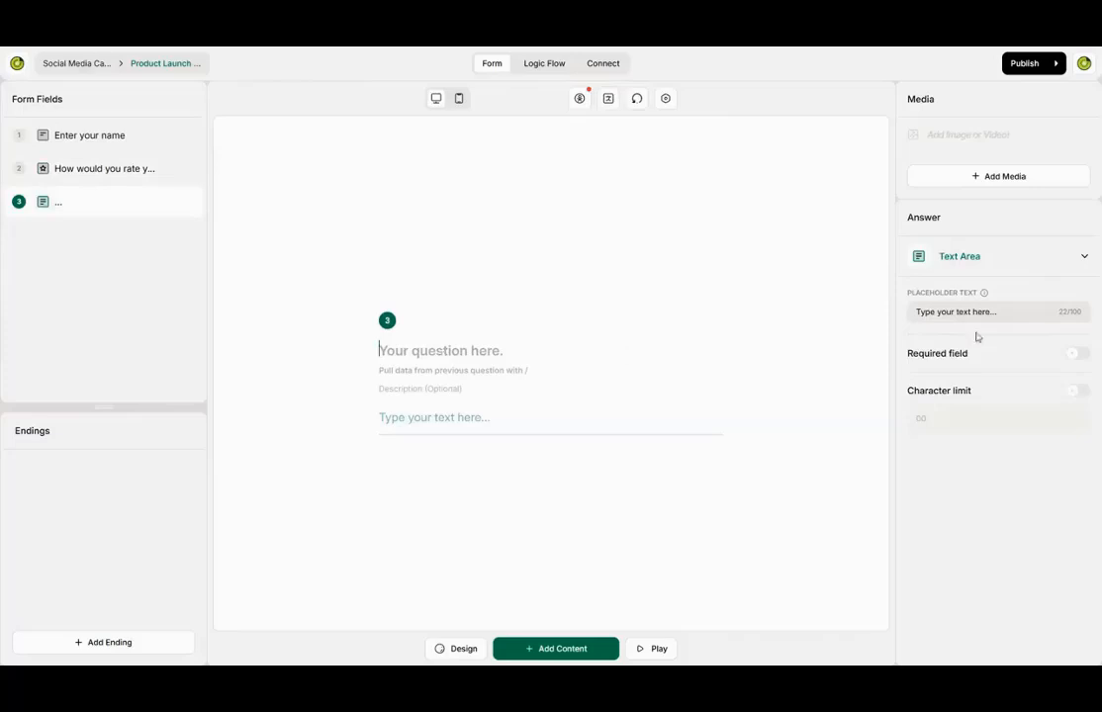
pyautogui.click(1084, 259)
pyautogui.scroll(-3, 940, 364)
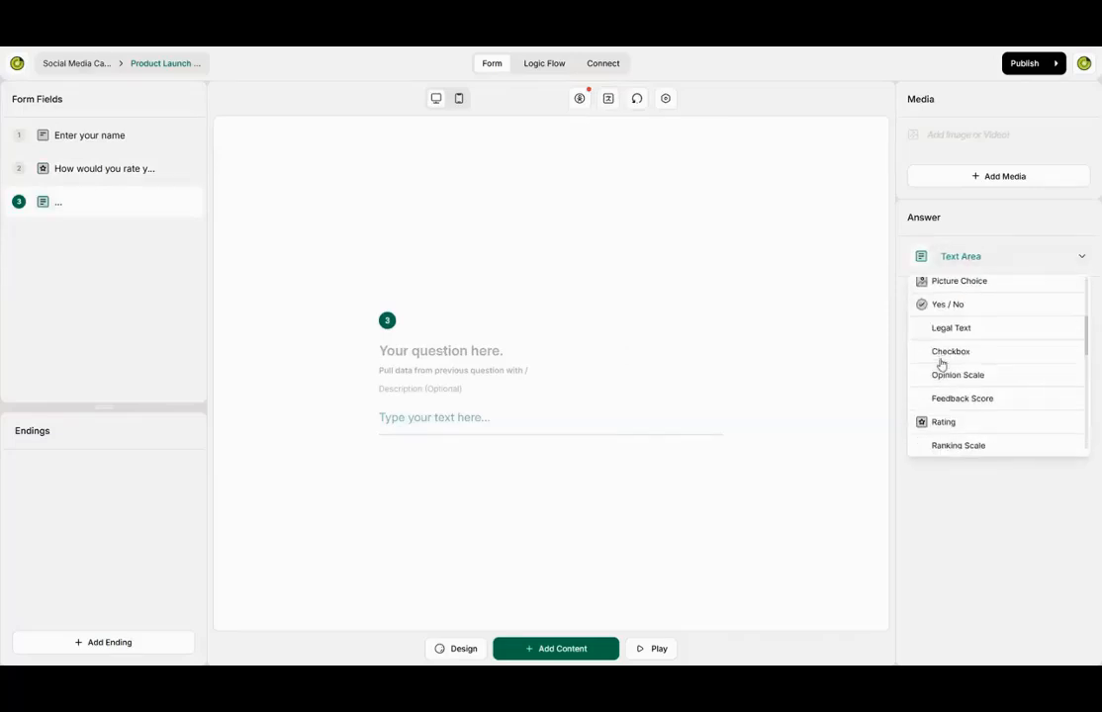
pyautogui.scroll(3, 940, 362)
pyautogui.click(1084, 259)
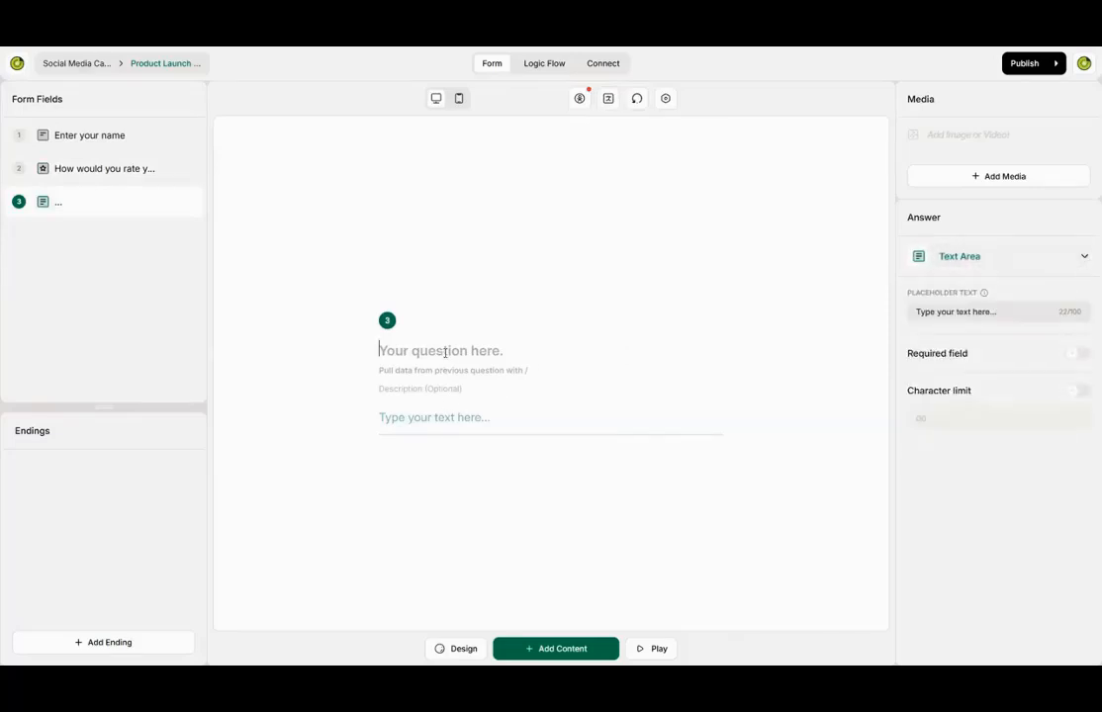
# - Title it 'What did you like tmost about the product or launch experience?' with description 'Explain in details'
pyautogui.write('What did ')
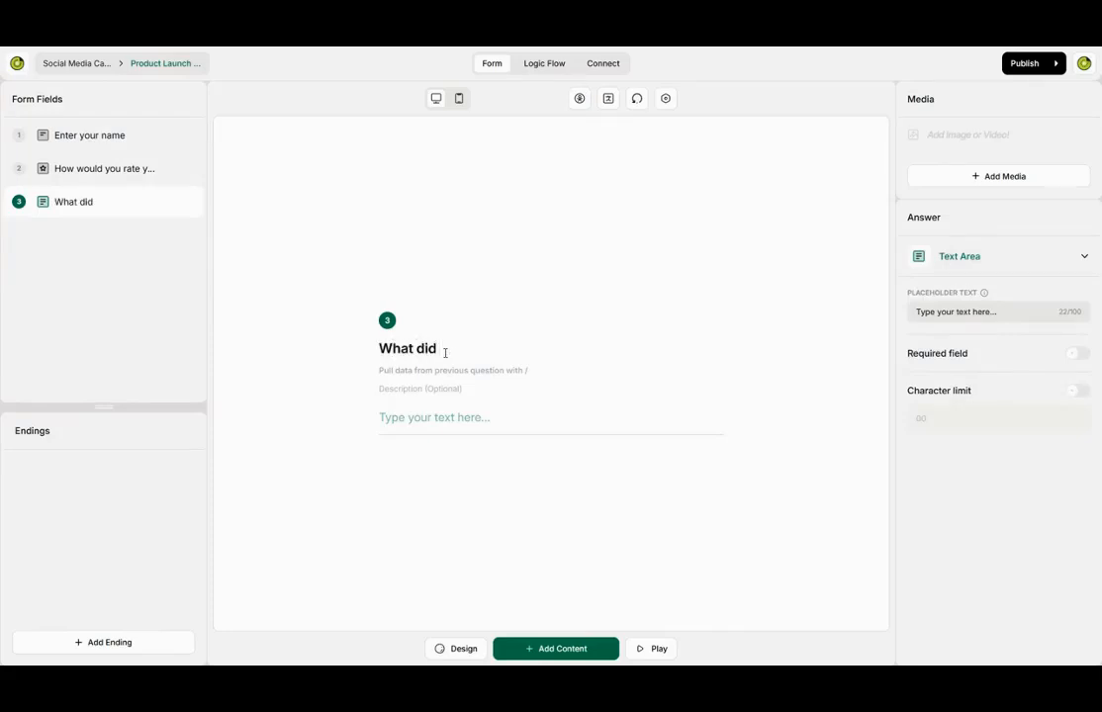
pyautogui.write('you like tmost about')
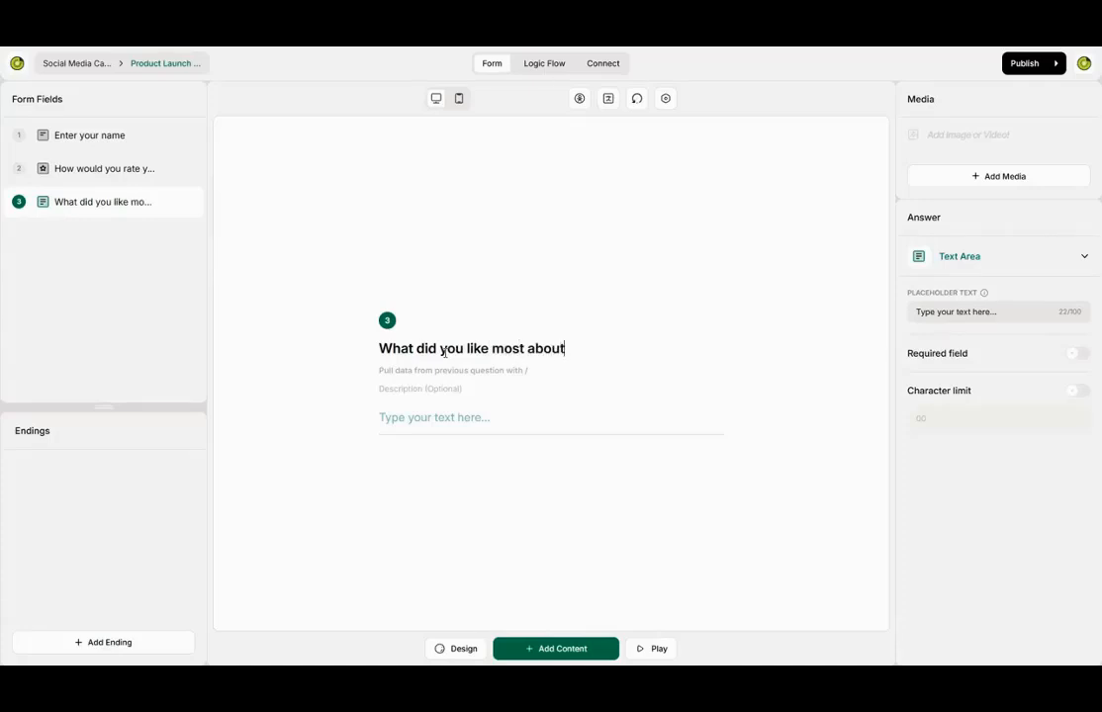
pyautogui.write(' the product or launch e')
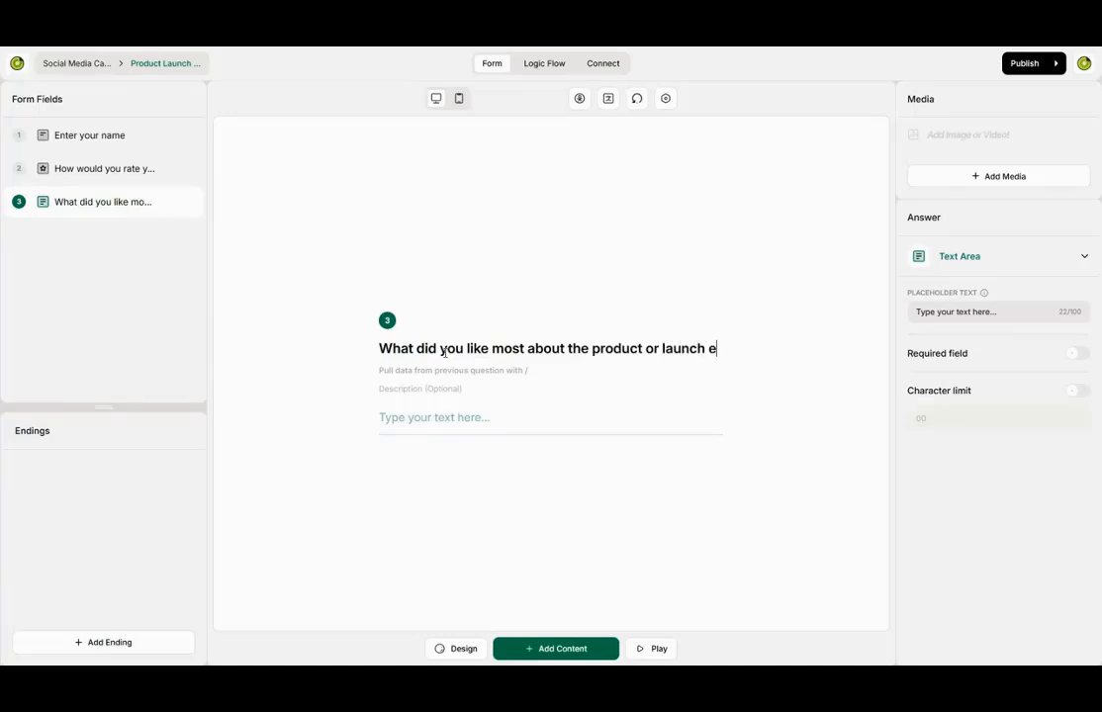
pyautogui.write('xperience')
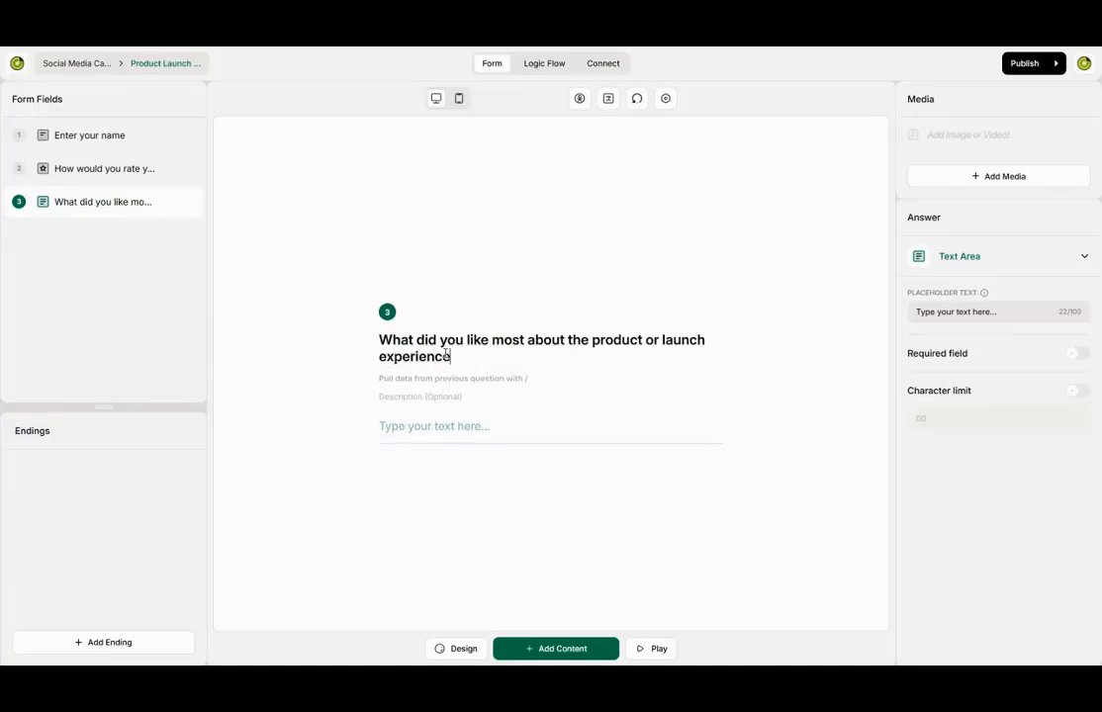
pyautogui.write('?')
pyautogui.click(426, 398)
pyautogui.write('Explain in details')
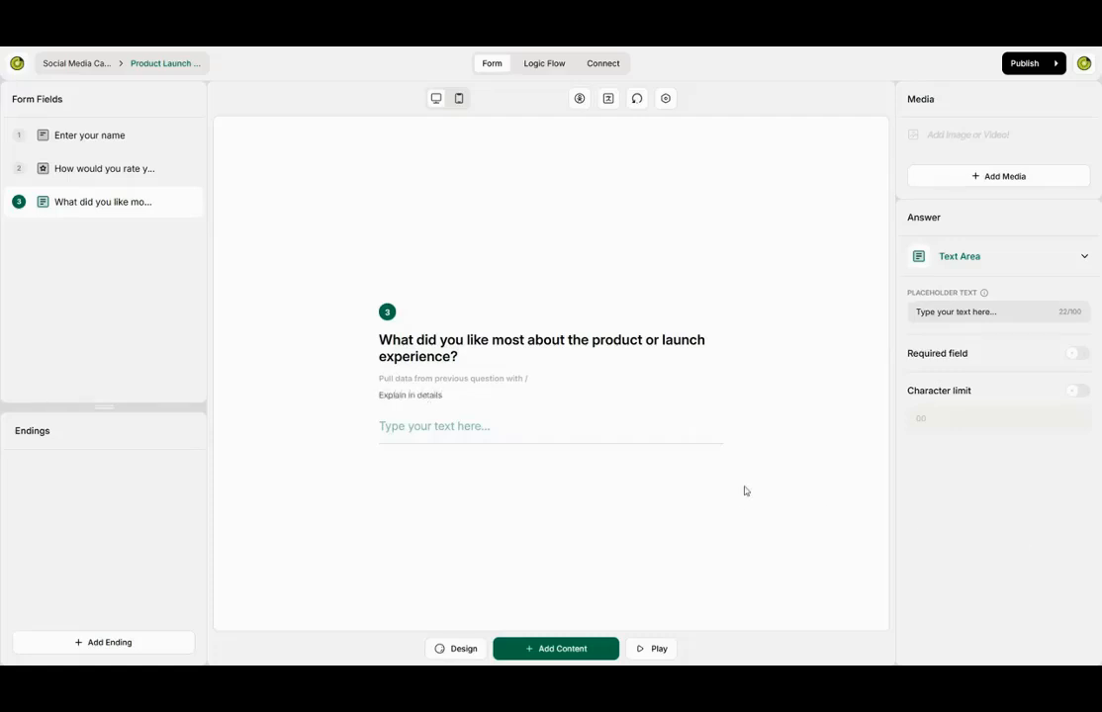
pyautogui.click(566, 649)
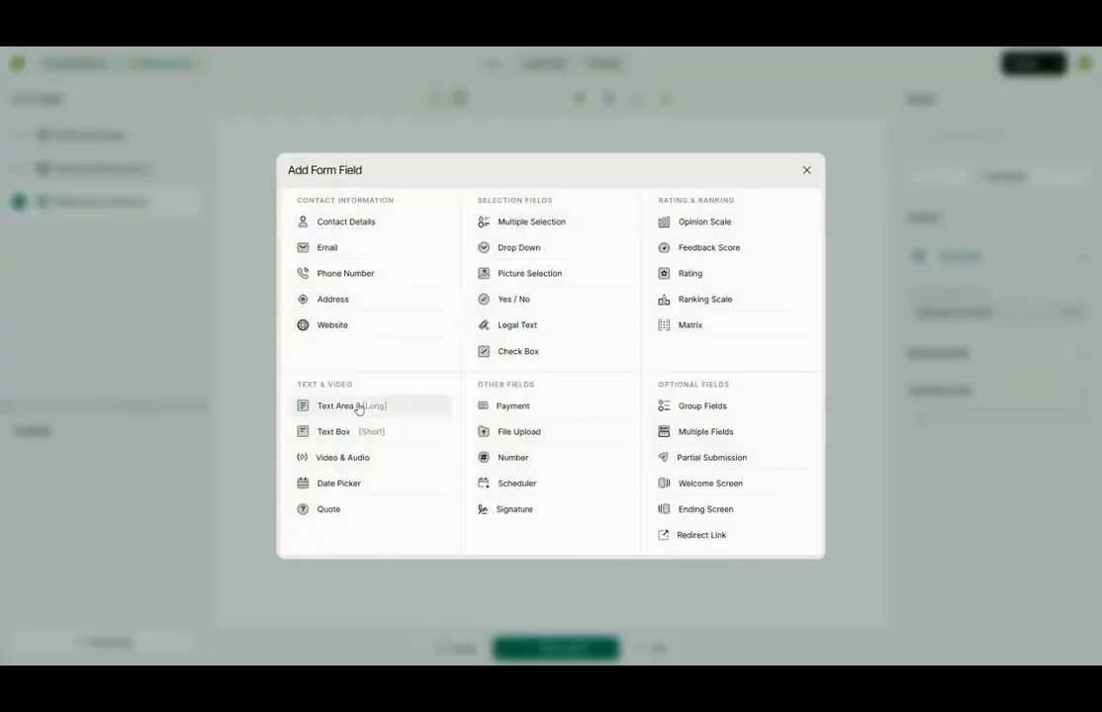
# - Add Text Area question 'What is one thing we could improve?' described 'We'd love your suggestions'
pyautogui.click(359, 406)
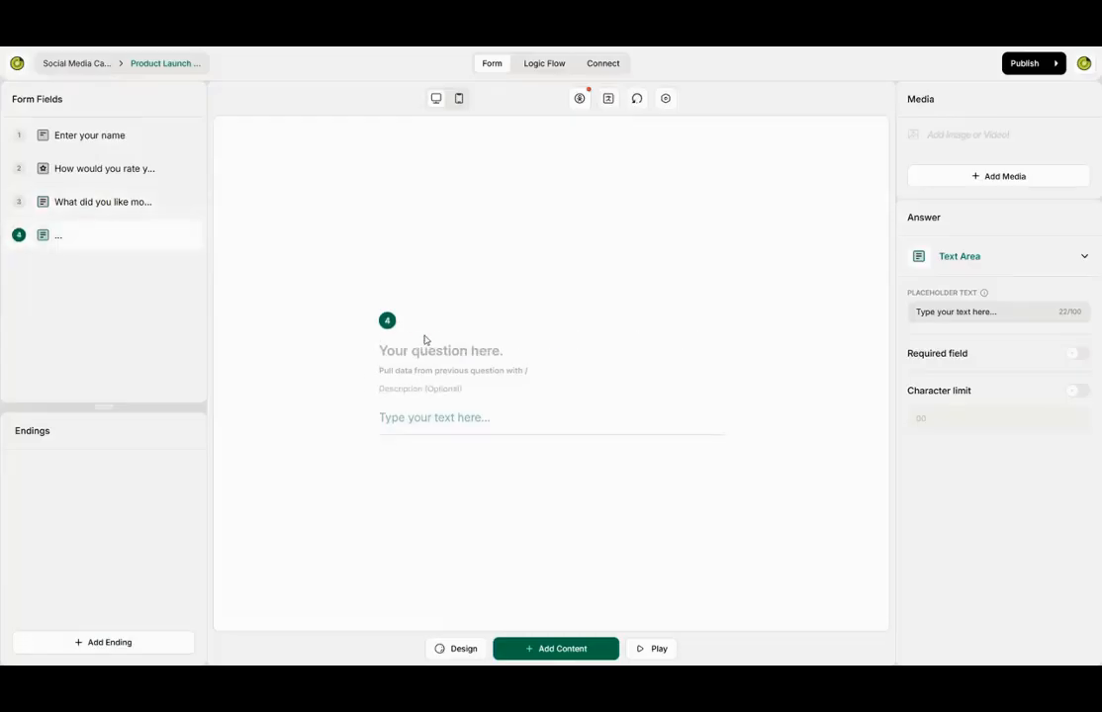
pyautogui.write('What is one thing ')
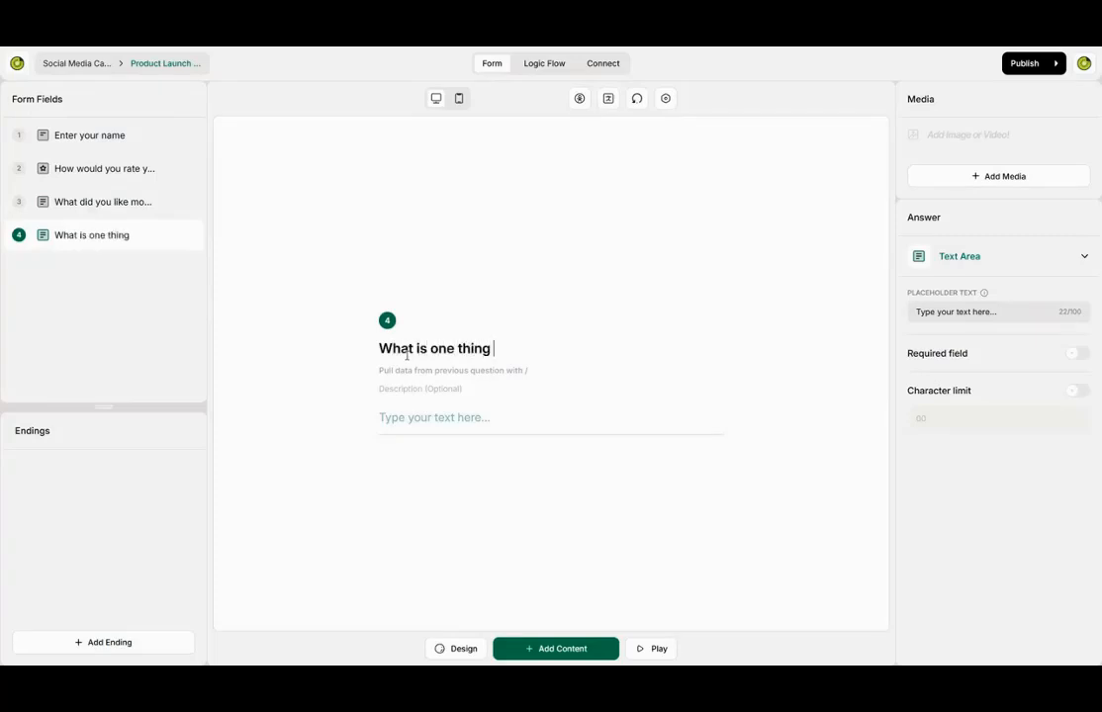
pyautogui.write('we could im')
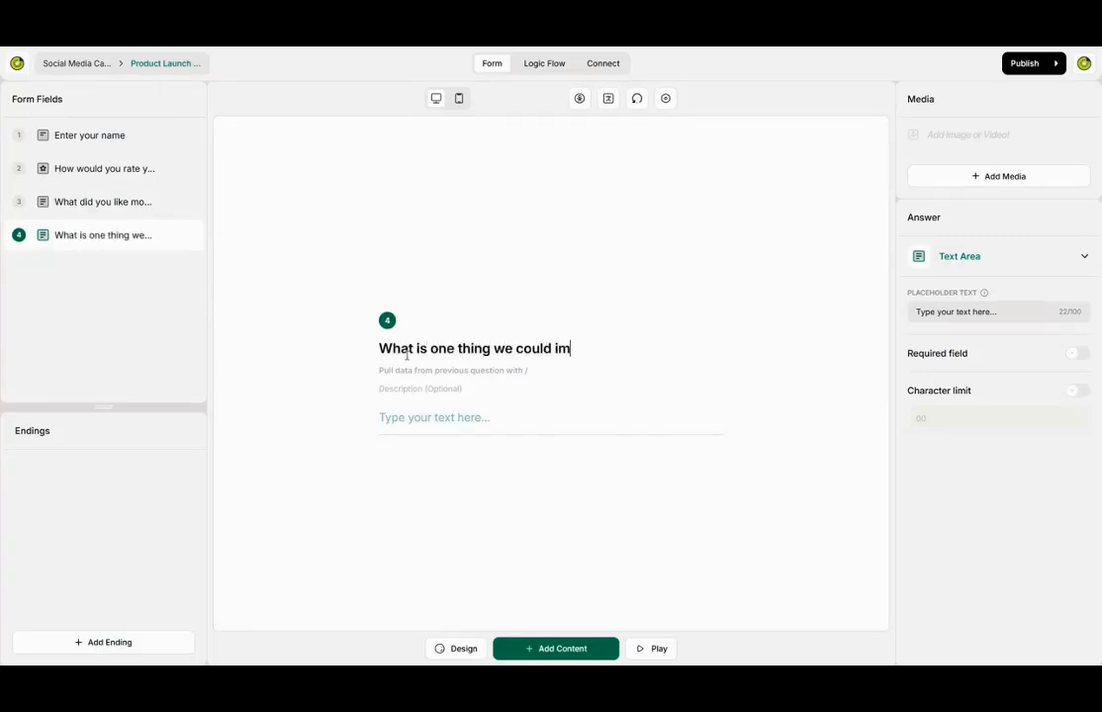
pyautogui.write('prove?')
pyautogui.click(121, 198)
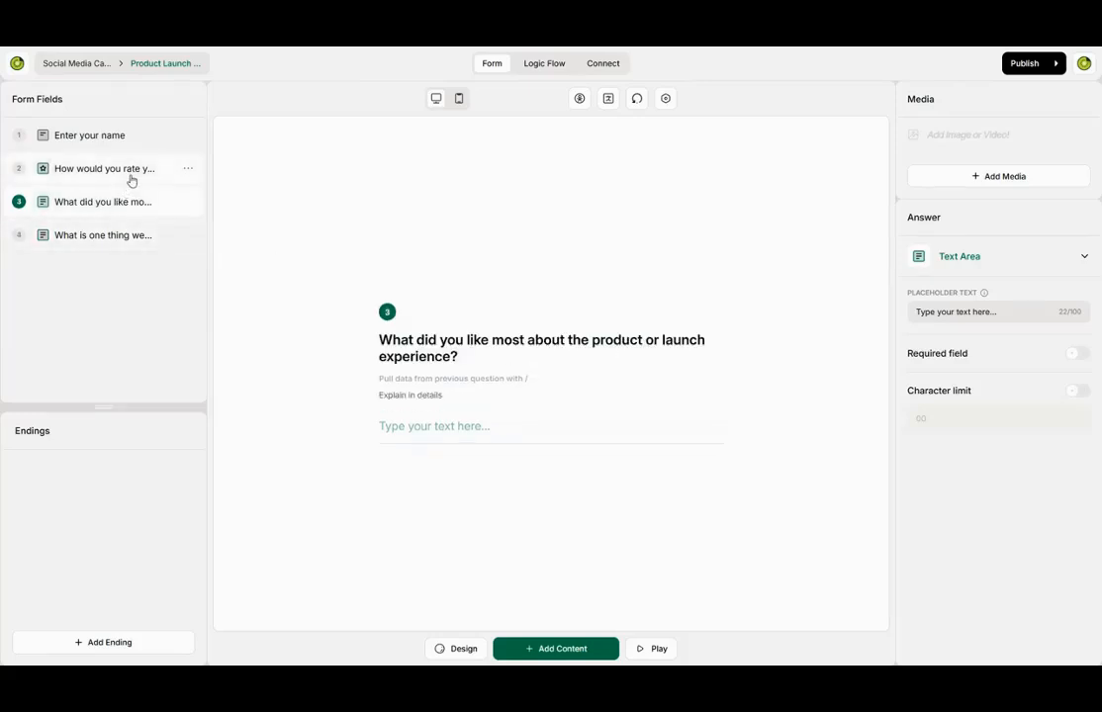
pyautogui.click(125, 171)
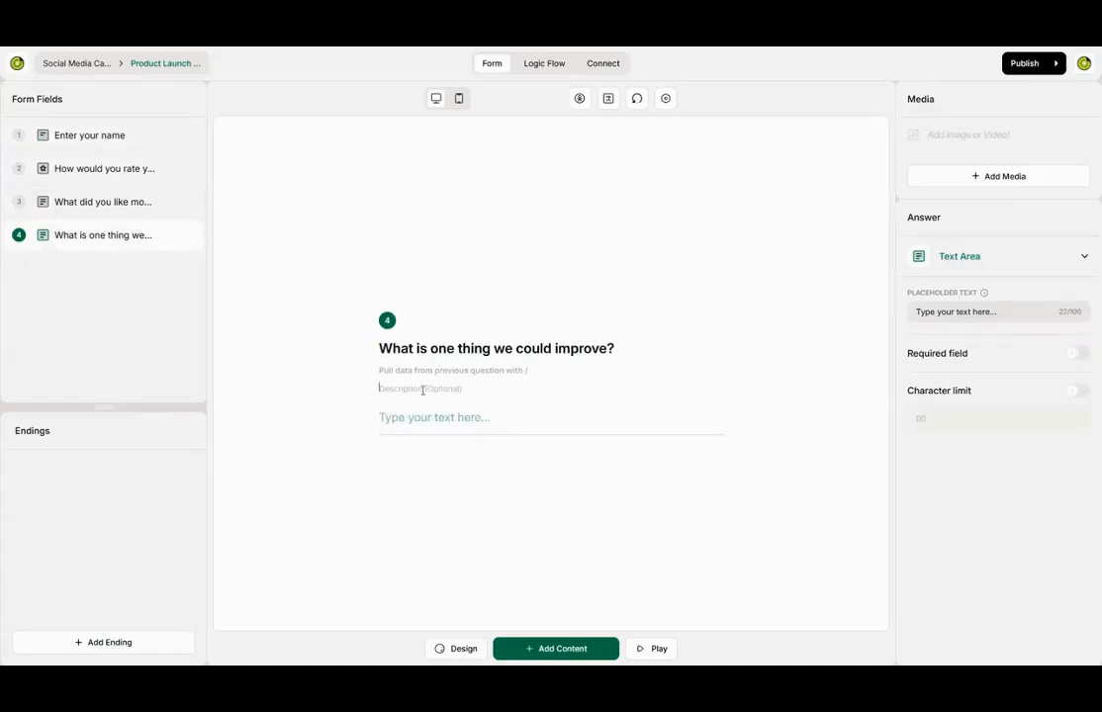
pyautogui.click(423, 390)
pyautogui.write('w')
# - Add a multiple-choice question 'Which feature stood out to you the most?' described 'Favorite feature'
pyautogui.click(556, 649)
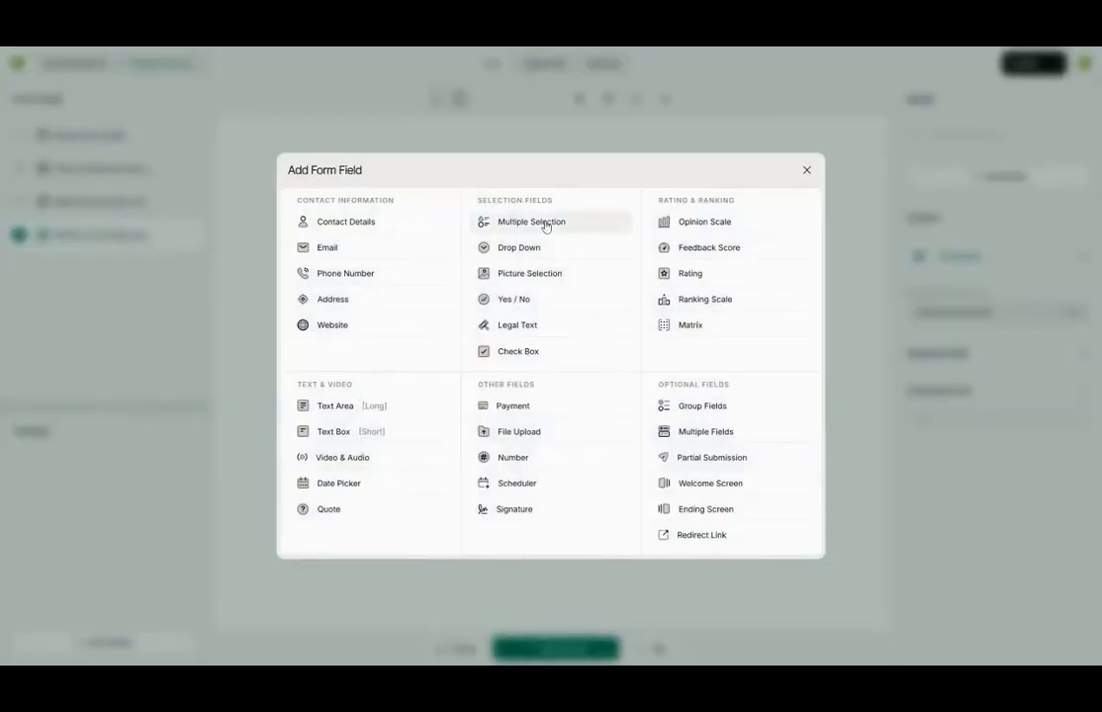
pyautogui.click(546, 222)
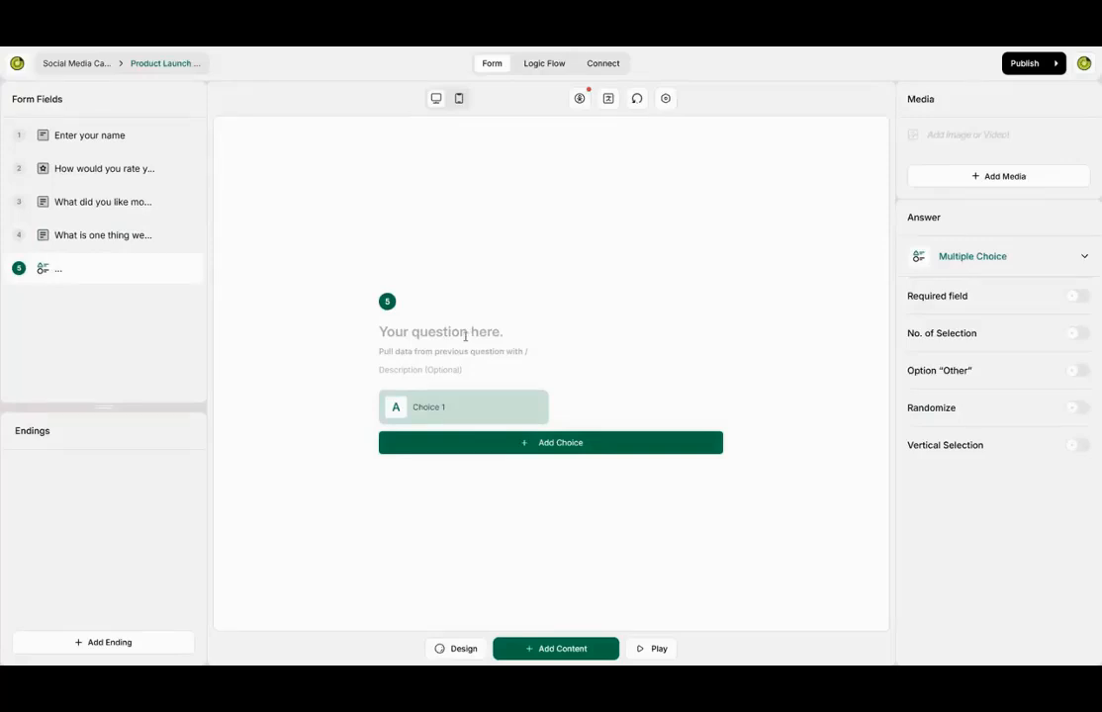
pyautogui.click(464, 336)
pyautogui.write('Which featu')
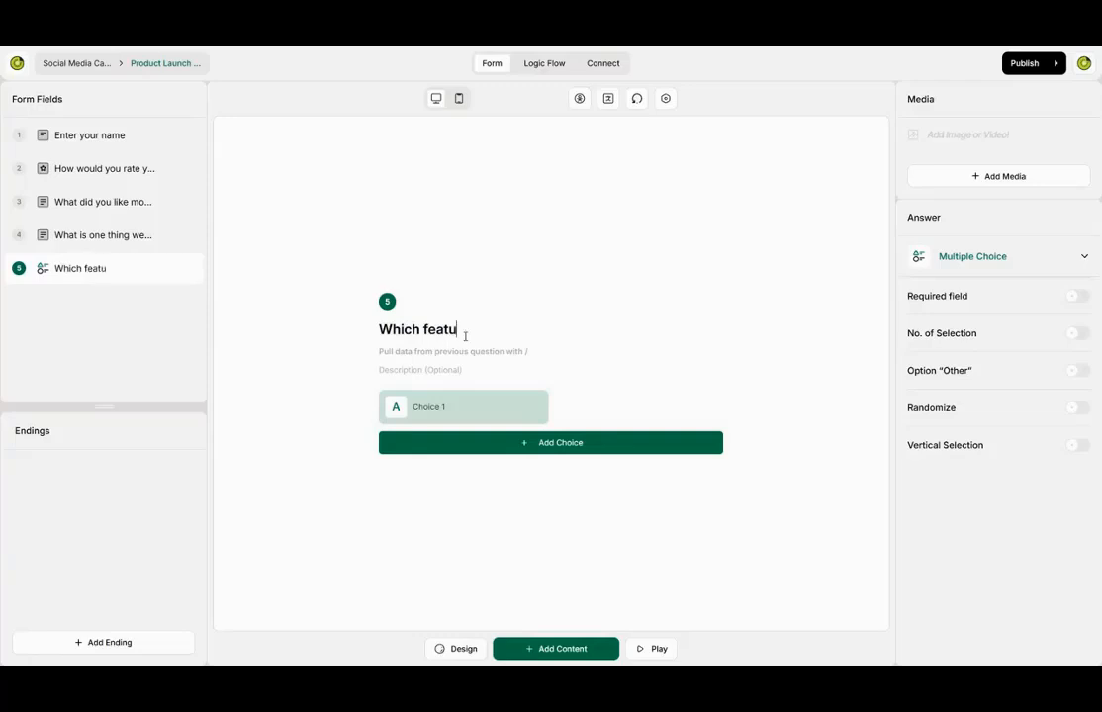
pyautogui.write('re stood out to ')
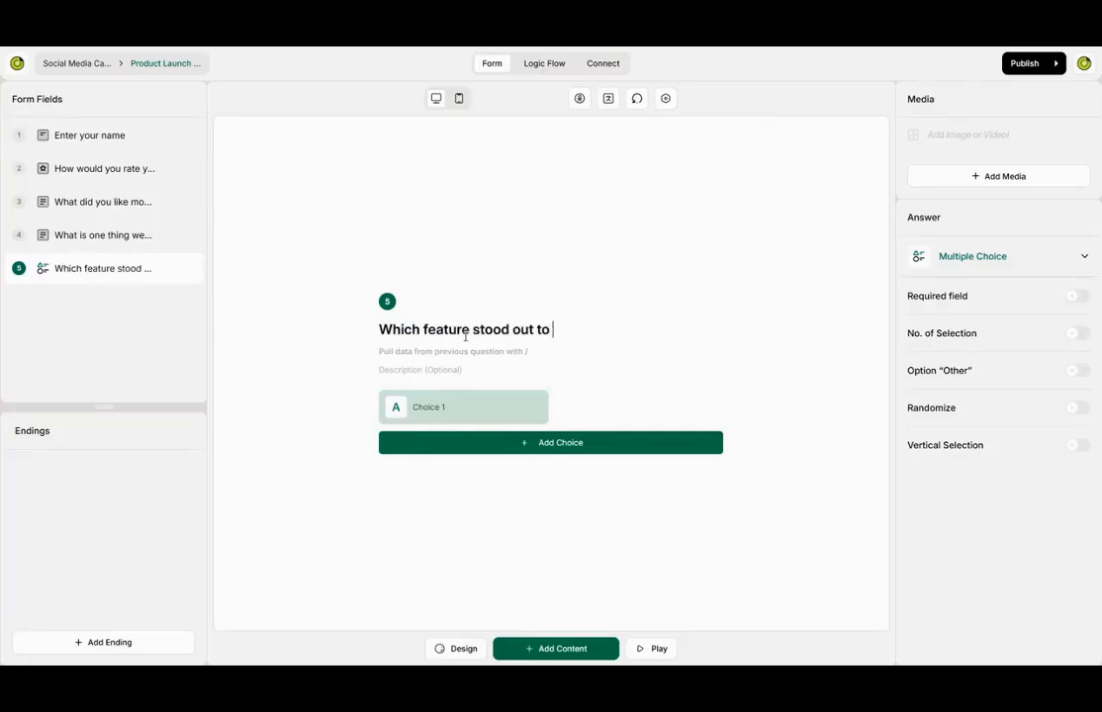
pyautogui.write('you the most?')
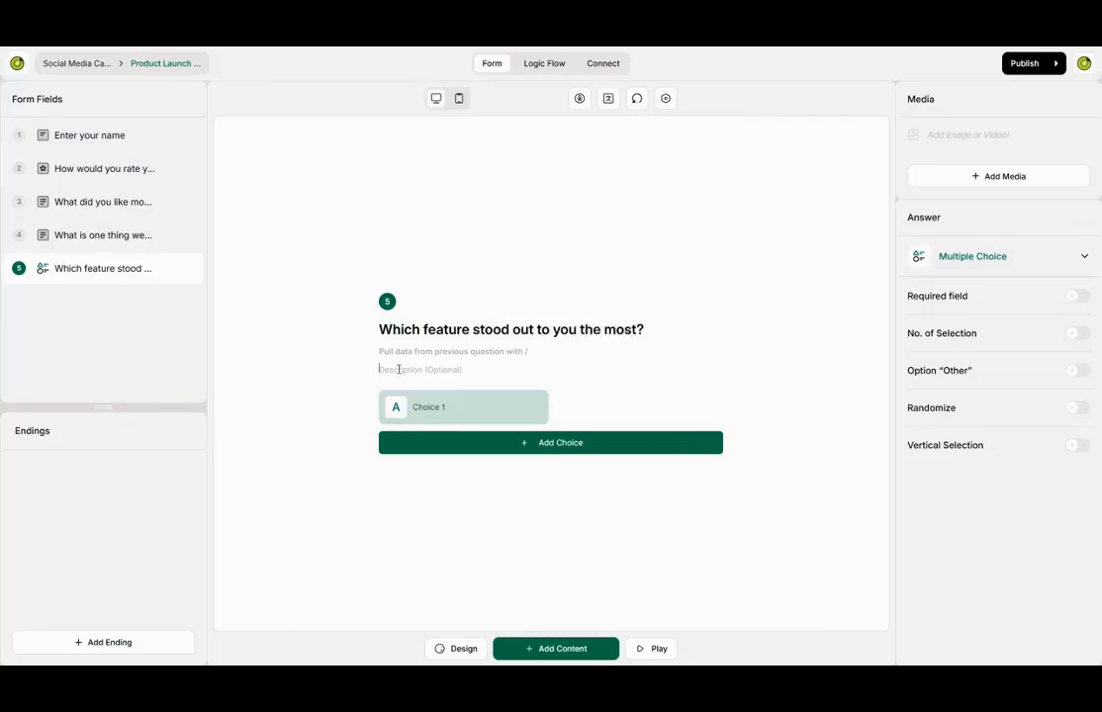
pyautogui.write('Favorite feature')
# - Add three more choices, limit selections to 2, and stack choices vertically
pyautogui.click(593, 447)
pyautogui.click(598, 460)
pyautogui.click(597, 463)
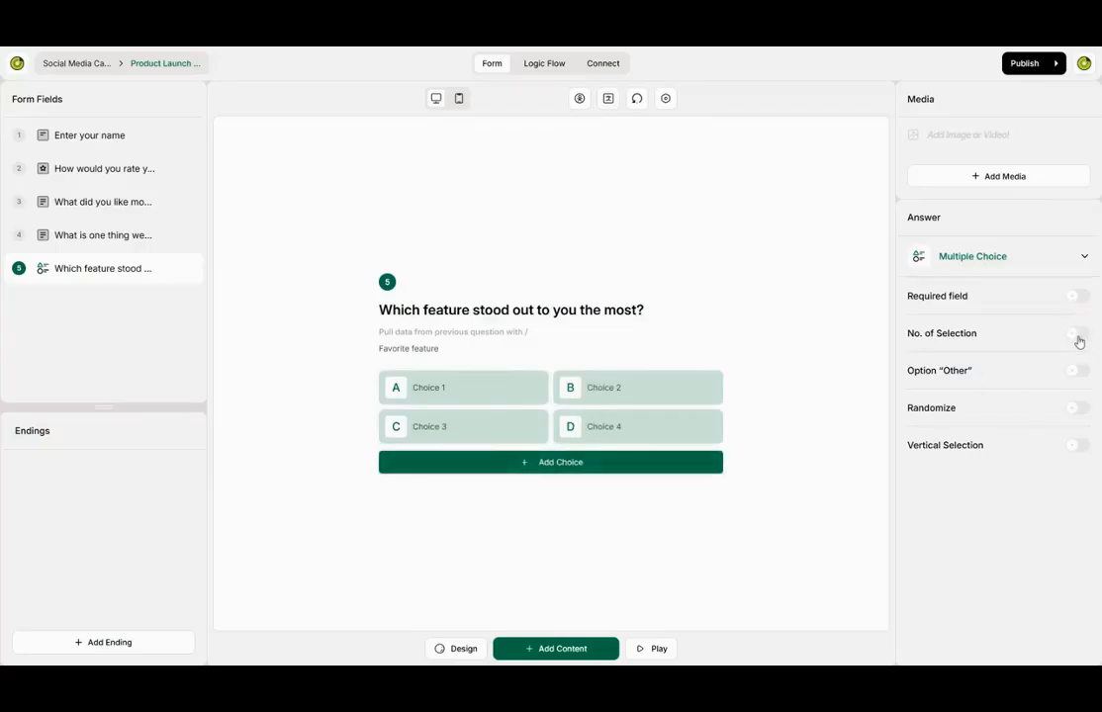
pyautogui.click(1077, 335)
pyautogui.click(1001, 360)
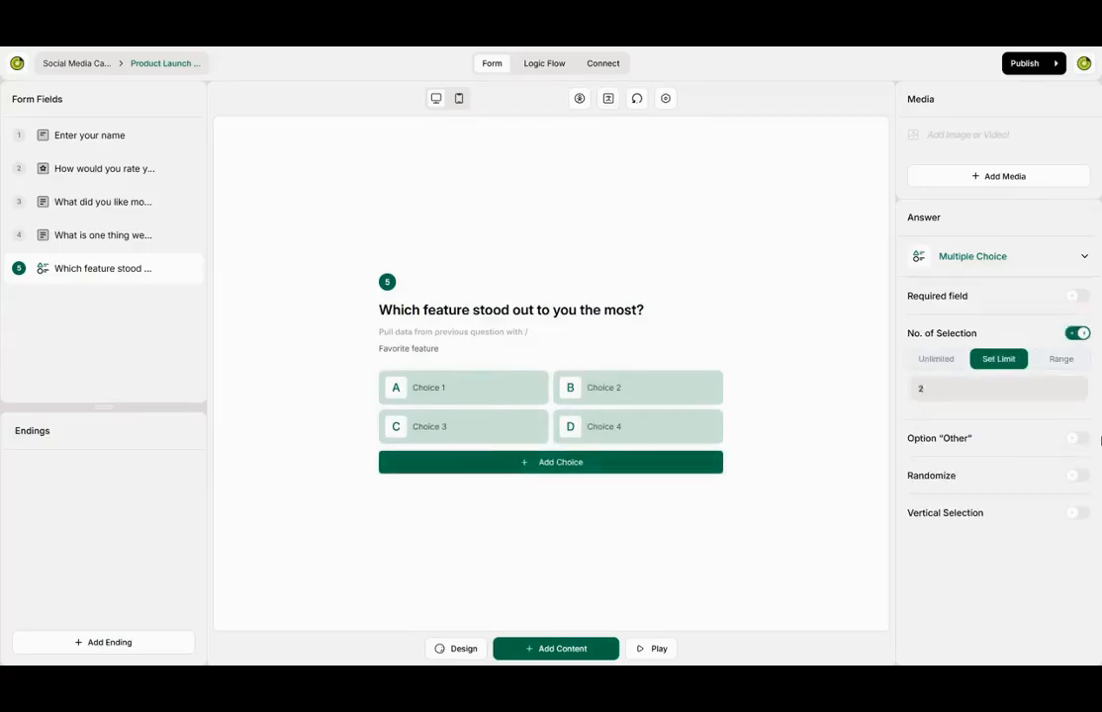
pyautogui.click(1077, 512)
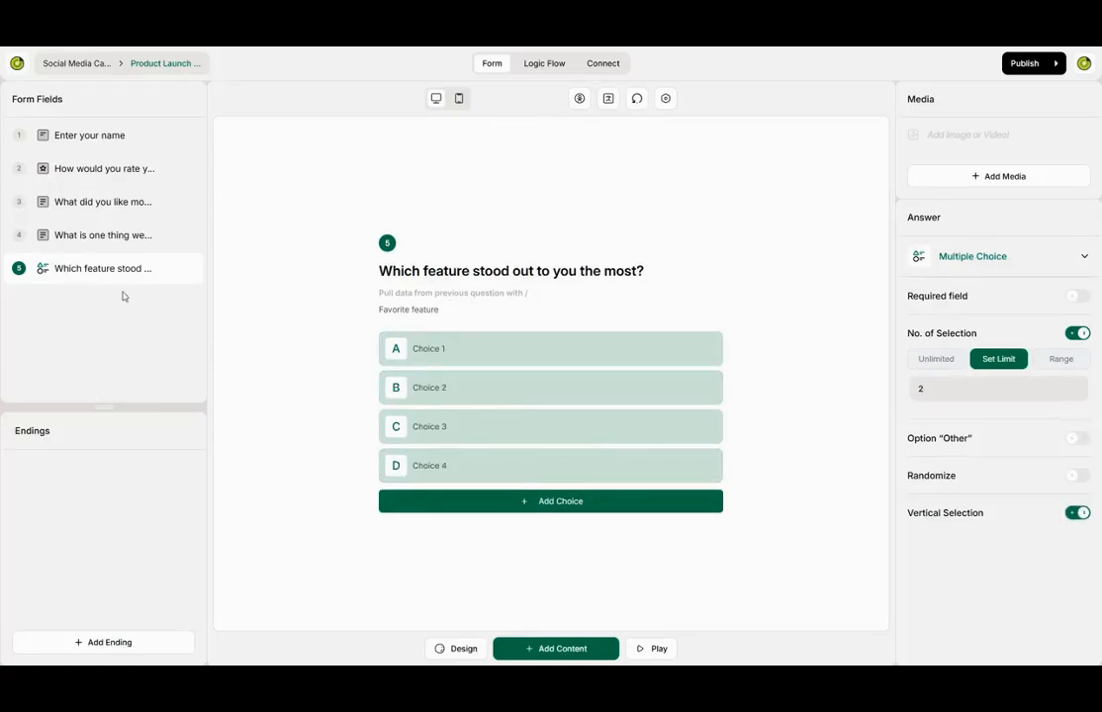
# - Move the feature question to position 3 and name choices A and B Security and Access
pyautogui.moveTo(98, 276); pyautogui.dragTo(97, 204)
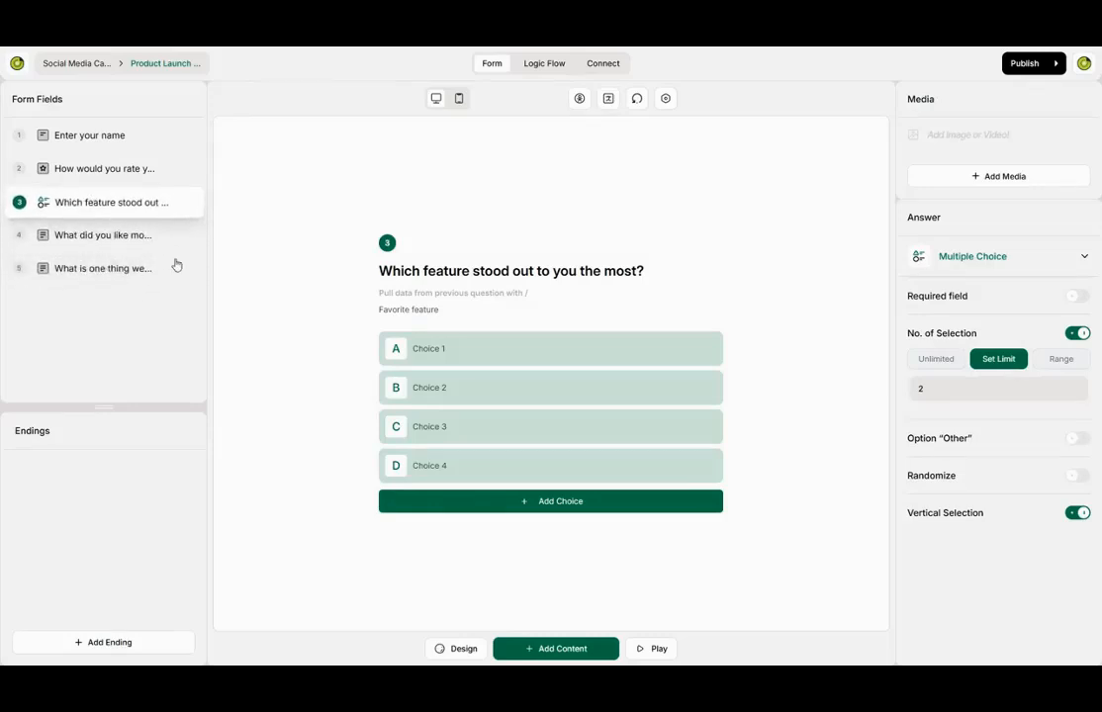
pyautogui.write('S')
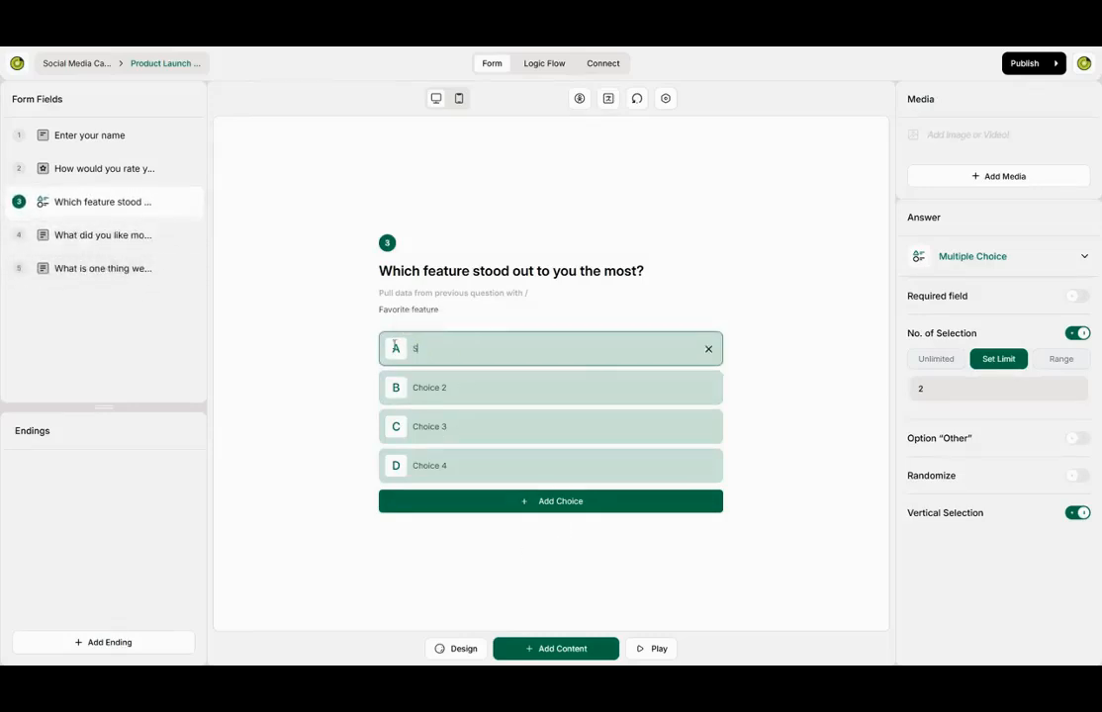
pyautogui.write('ecurity')
pyautogui.press('Tab')
pyautogui.press('BackSpace')
pyautogui.press('BackSpace')
pyautogui.press('BackSpace')
pyautogui.press('BackSpace')
pyautogui.press('BackSpace')
pyautogui.write('Acce')
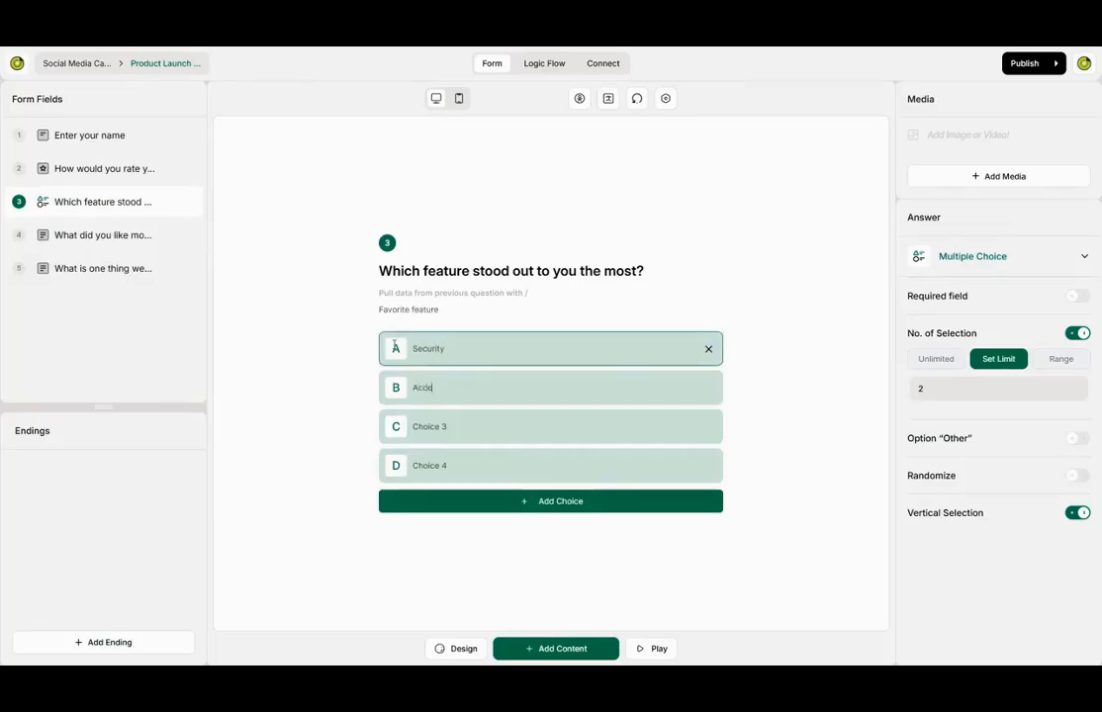
# - Name choices C and D Account Management and Execution
pyautogui.press('BackSpace')
pyautogui.press('BackSpace')
pyautogui.press('BackSpace')
pyautogui.press('BackSpace')
pyautogui.press('BackSpace')
pyautogui.press('BackSpace')
pyautogui.press('BackSpace')
pyautogui.press('BackSpace')
pyautogui.write('Acc')
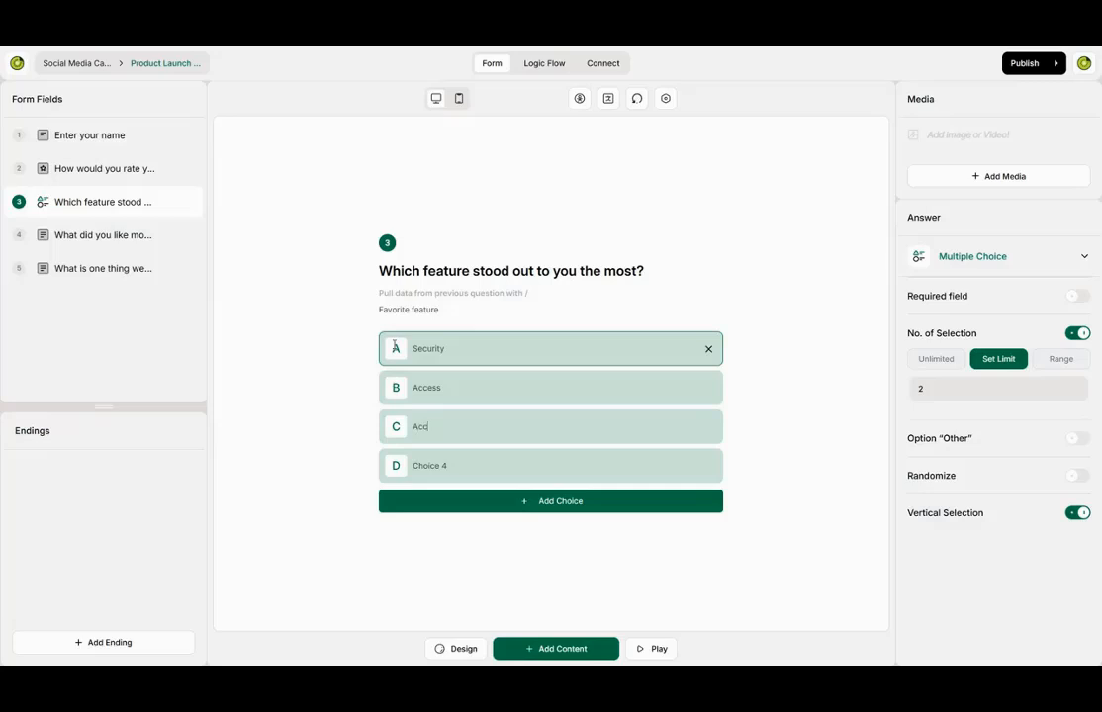
pyautogui.write('ount Management')
pyautogui.press('Tab')
pyautogui.press('BackSpace')
pyautogui.press('BackSpace')
pyautogui.press('BackSpace')
pyautogui.press('BackSpace')
pyautogui.press('BackSpace')
pyautogui.press('BackSpace')
pyautogui.press('BackSpace')
pyautogui.press('BackSpace')
pyautogui.write('Range of')
pyautogui.press('BackSpace')
pyautogui.press('BackSpace')
pyautogui.press('BackSpace')
pyautogui.press('BackSpace')
pyautogui.press('BackSpace')
pyautogui.press('BackSpace')
pyautogui.press('BackSpace')
pyautogui.press('BackSpace')
pyautogui.press('BackSpace')
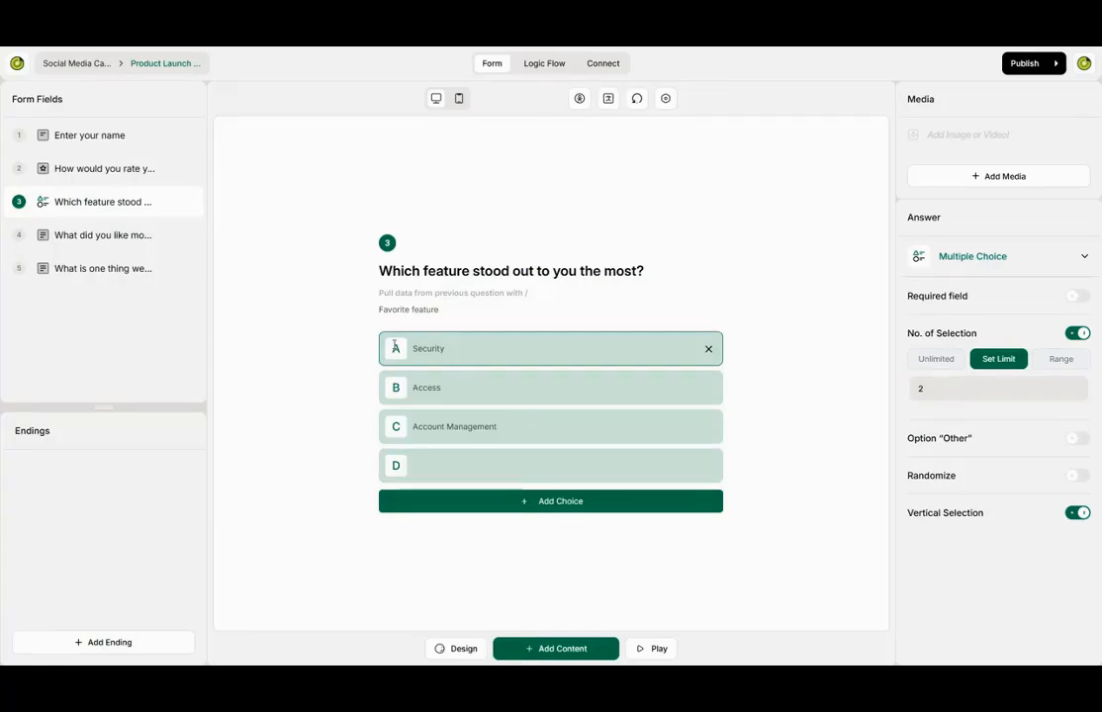
pyautogui.write('Execution')
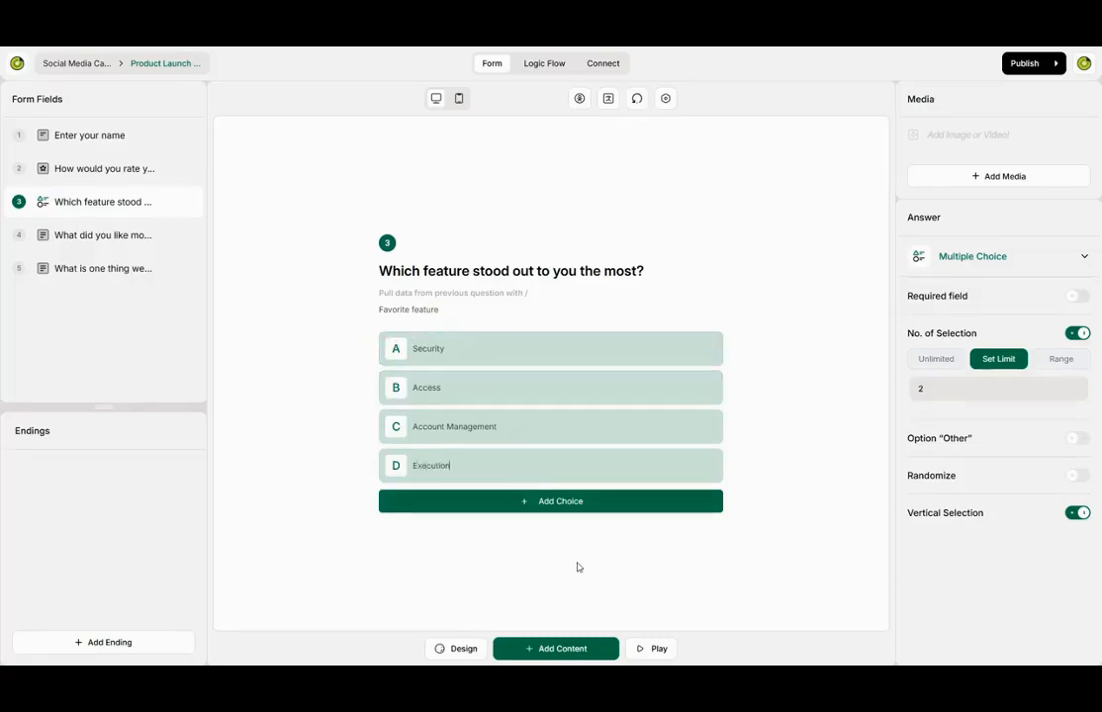
# - Add an ending screen titled 'Thank you!' with 'We appreciate your insights, we'd make this better.'
pyautogui.click(162, 653)
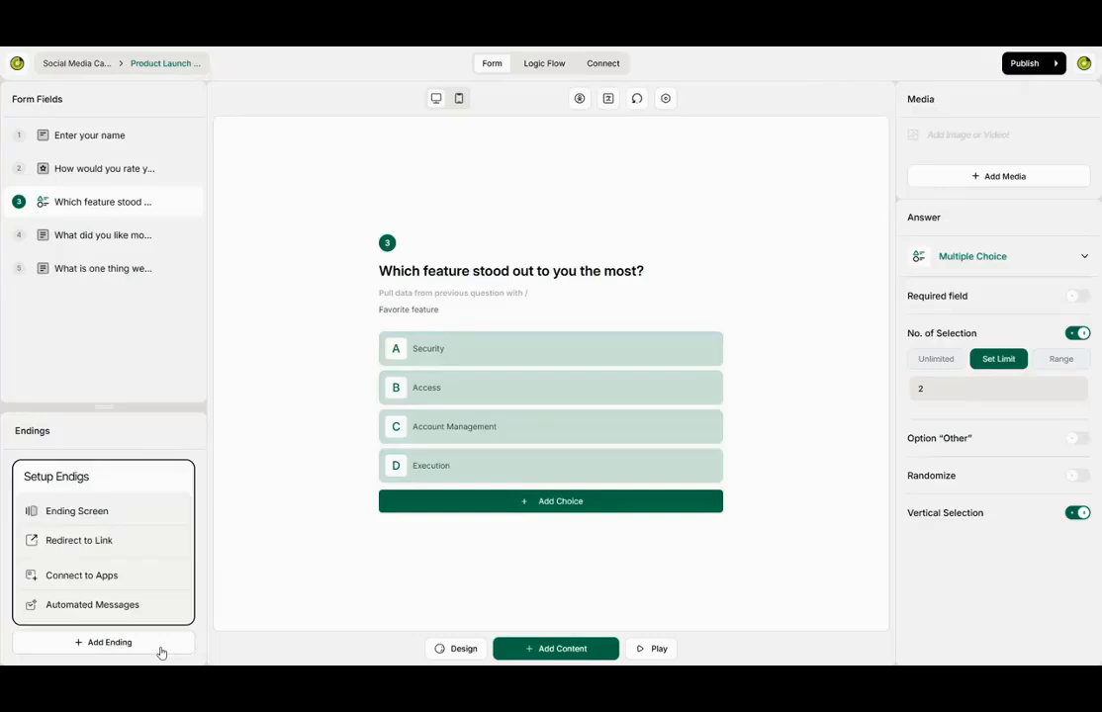
pyautogui.click(114, 514)
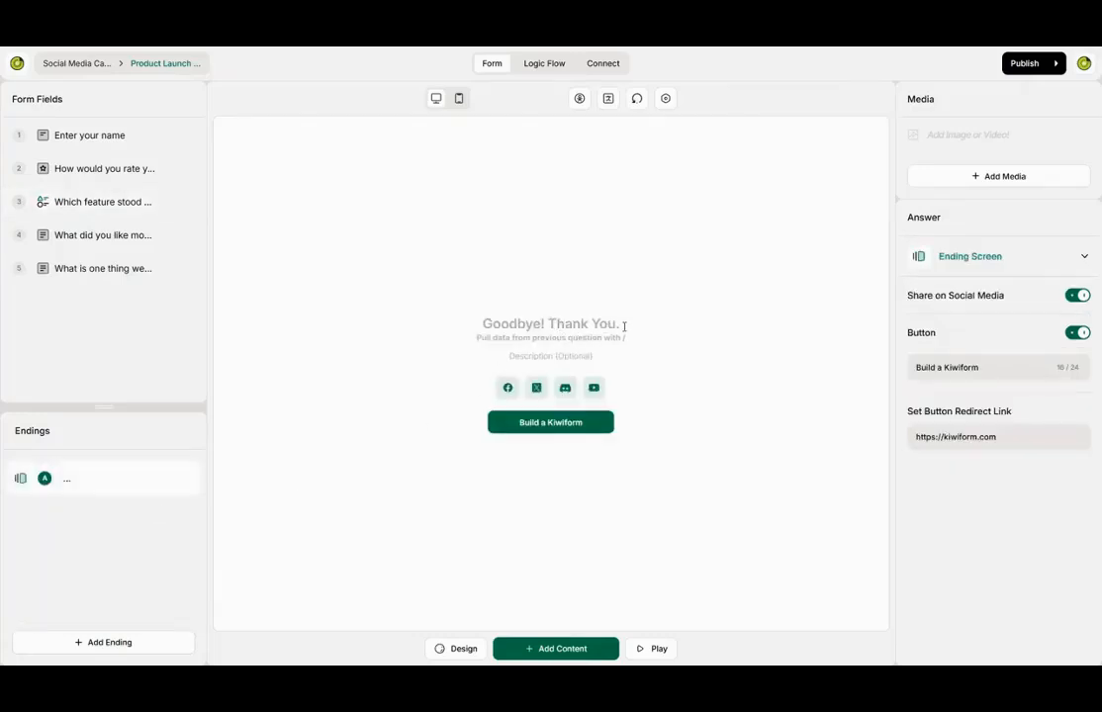
pyautogui.click(551, 324)
pyautogui.write('Thank you')
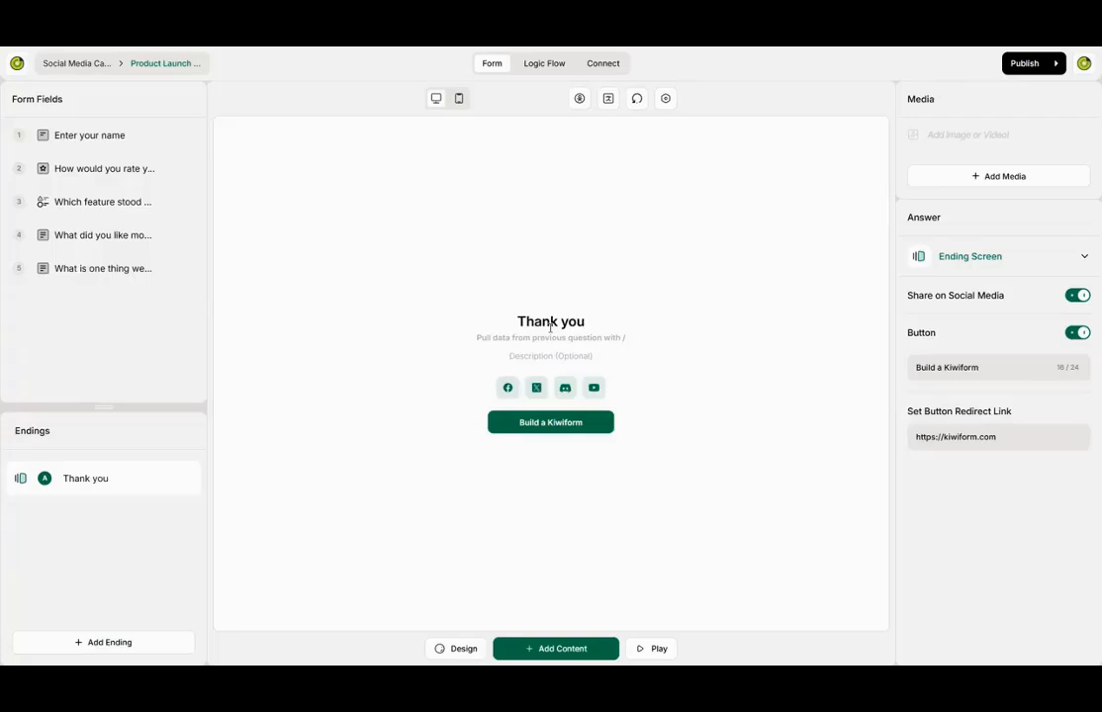
pyautogui.write('!')
pyautogui.click(579, 356)
pyautogui.write('W')
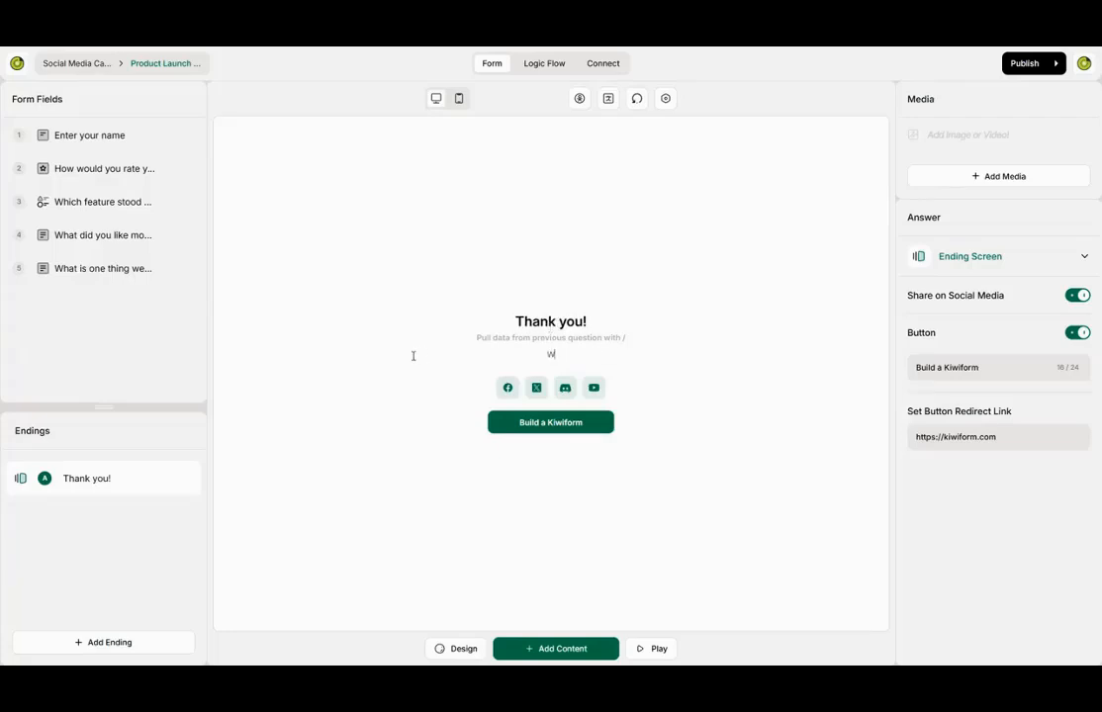
pyautogui.write('e appreciate')
pyautogui.write(' your insight')
pyautogui.write('s')
pyautogui.write(', tha')
pyautogui.press('BackSpace')
pyautogui.press('BackSpace')
pyautogui.press('BackSpace')
pyautogui.write("we'd")
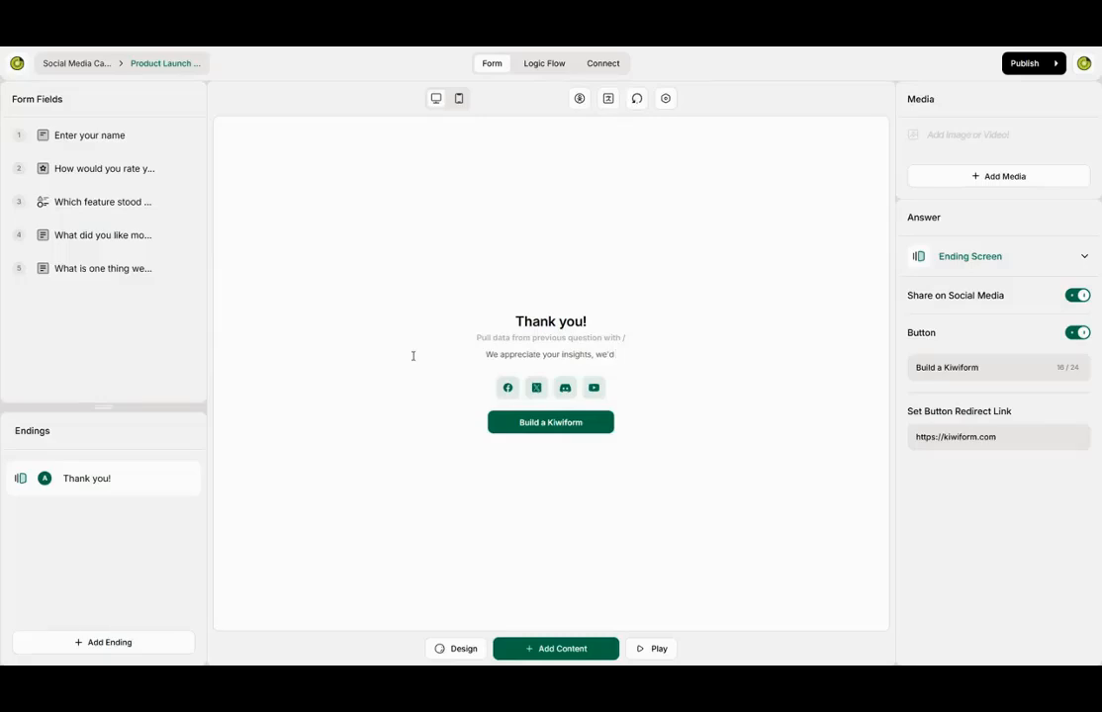
pyautogui.write(' make')
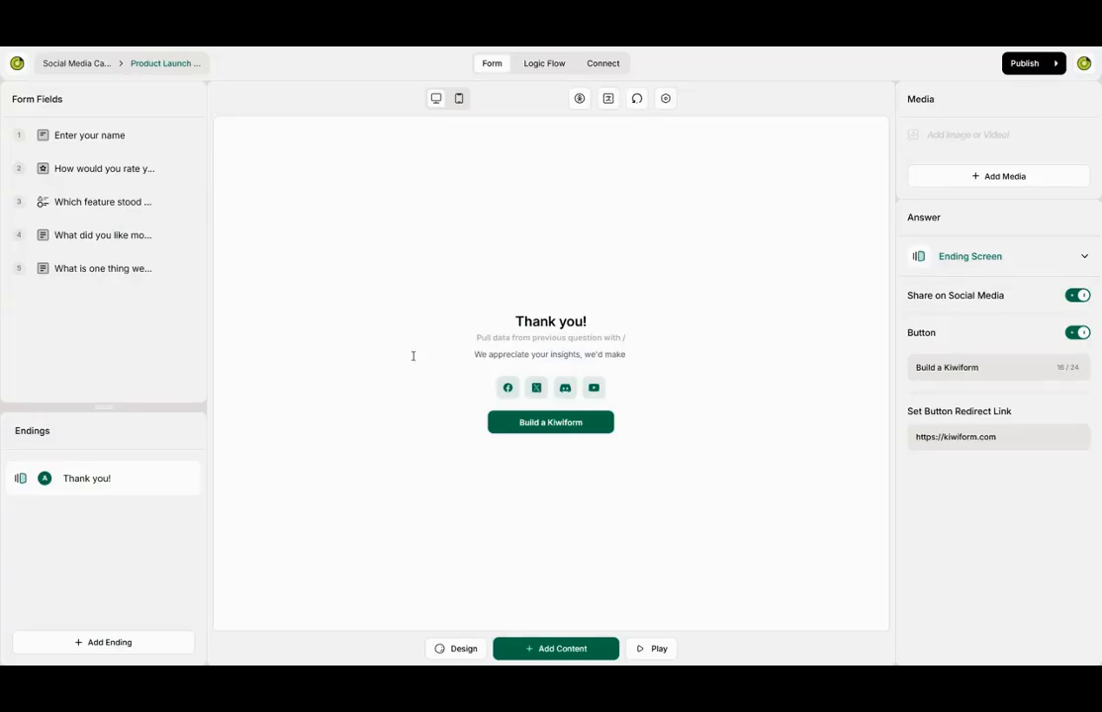
pyautogui.write(' this better')
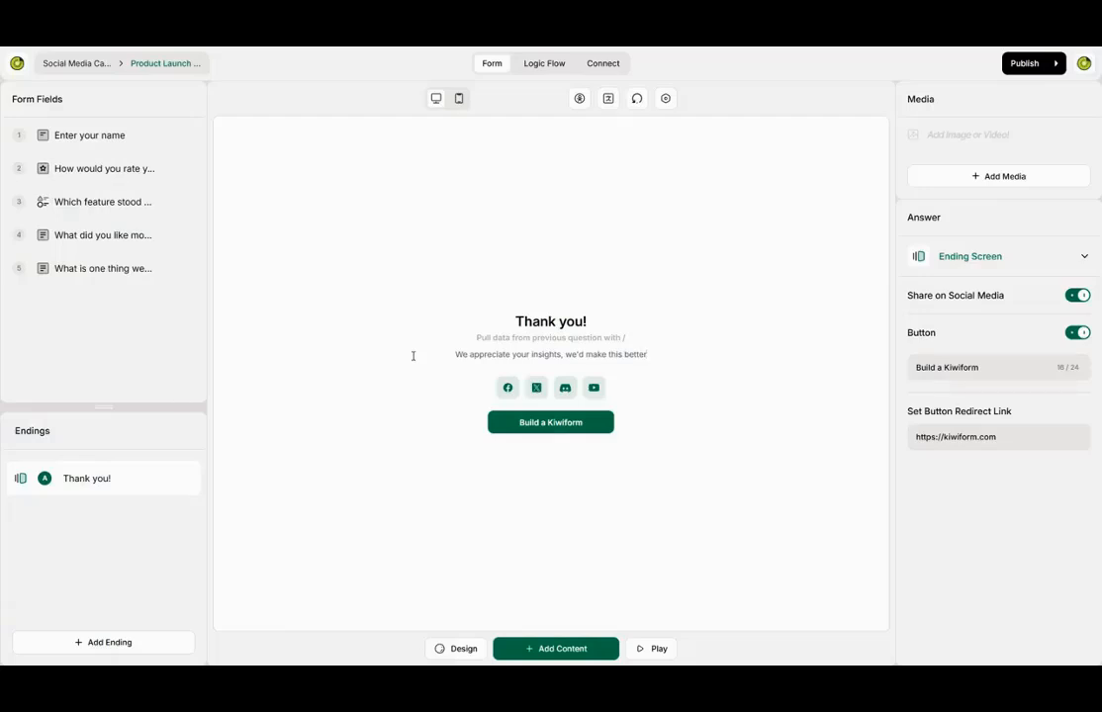
pyautogui.write('.')
# - Relabel the ending button 'Done' and toggle social media sharing off and back on
pyautogui.moveTo(996, 369); pyautogui.dragTo(802, 378)
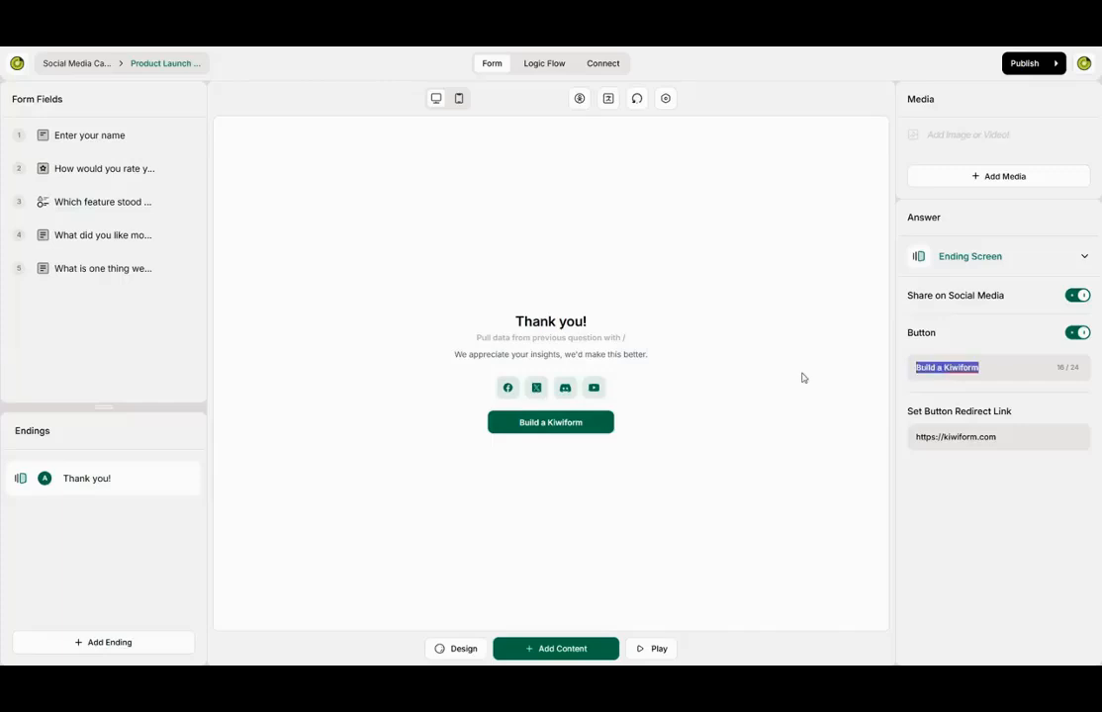
pyautogui.write('Done')
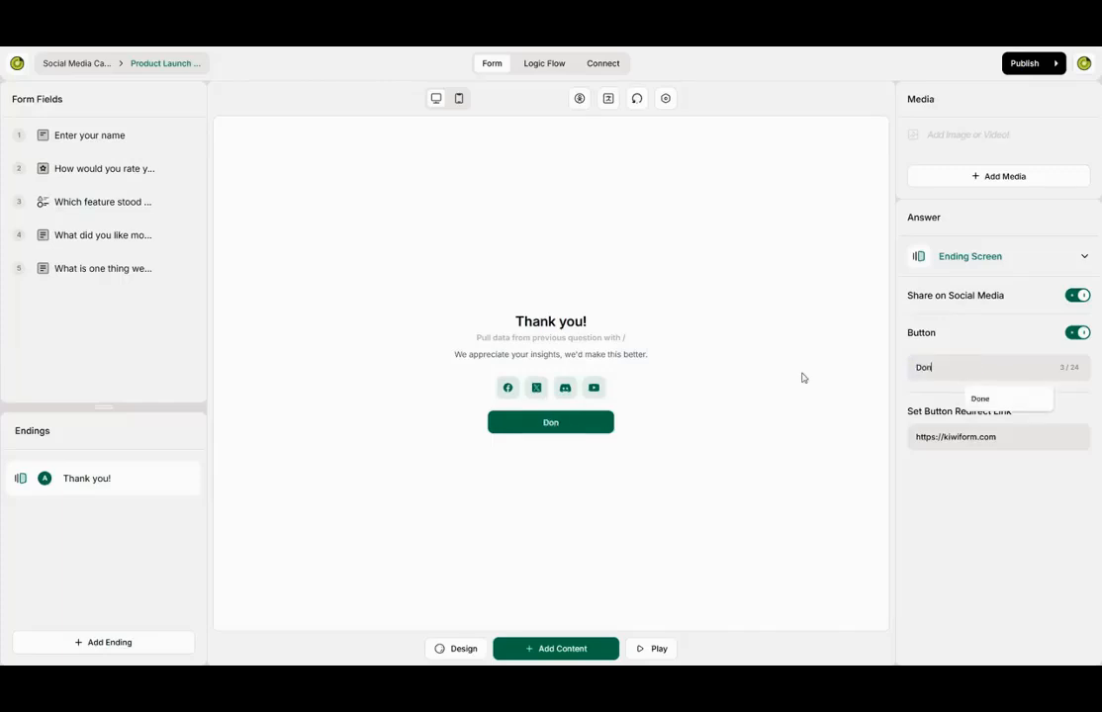
pyautogui.click(1080, 299)
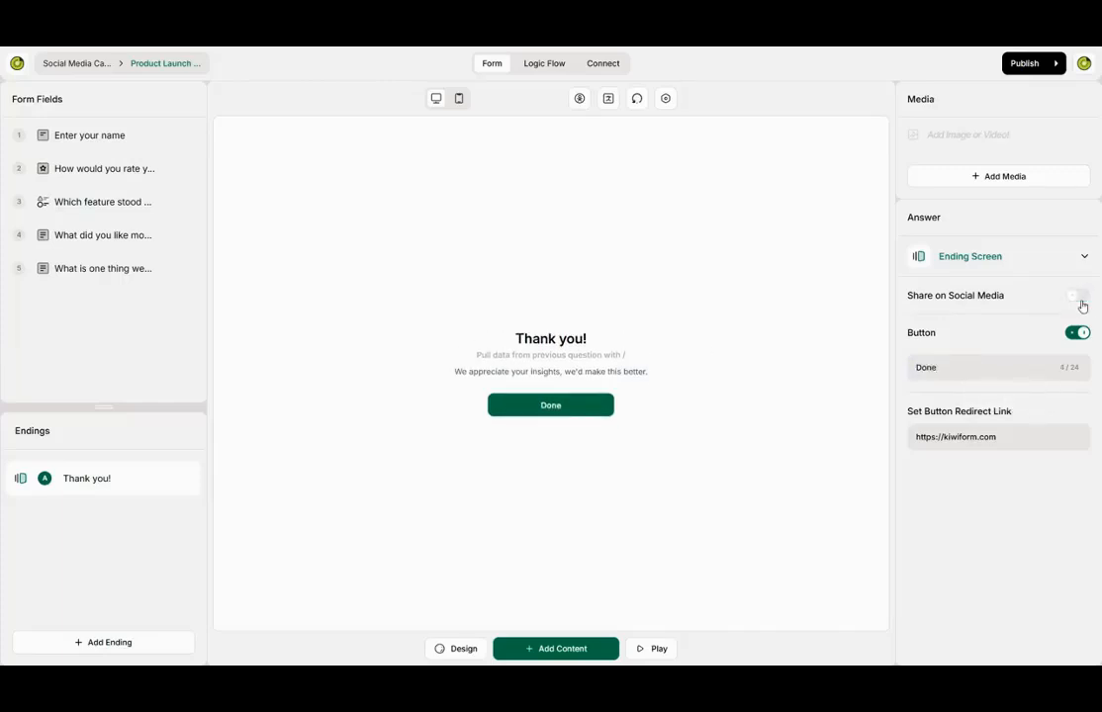
pyautogui.click(1080, 299)
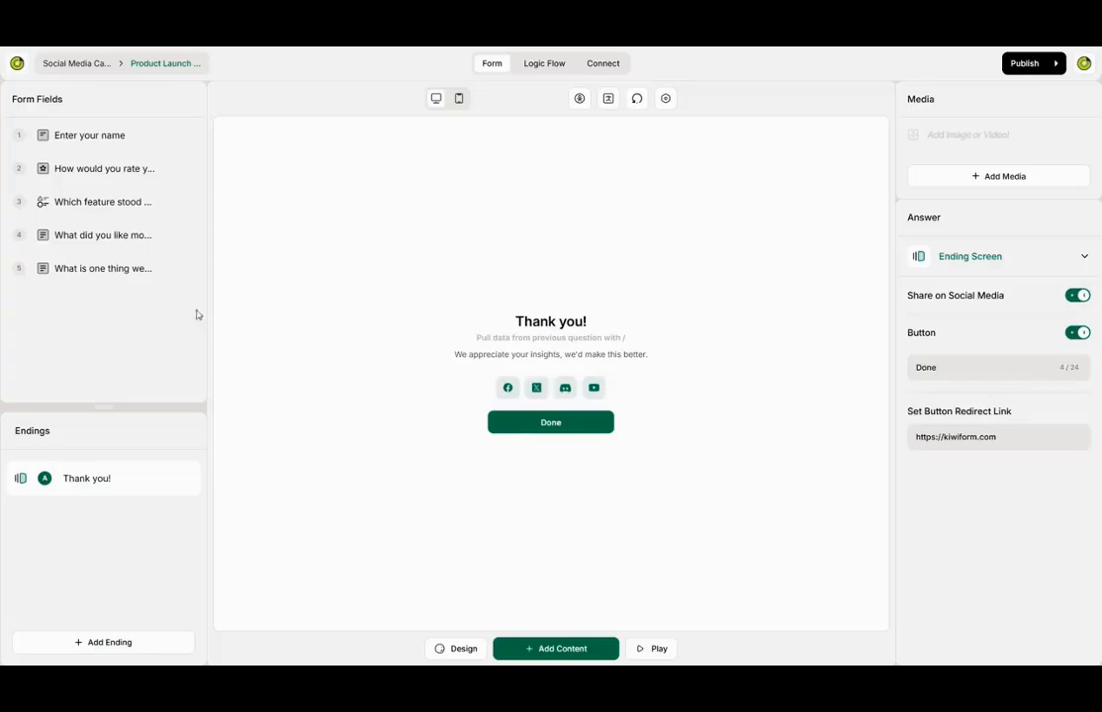
pyautogui.click(539, 652)
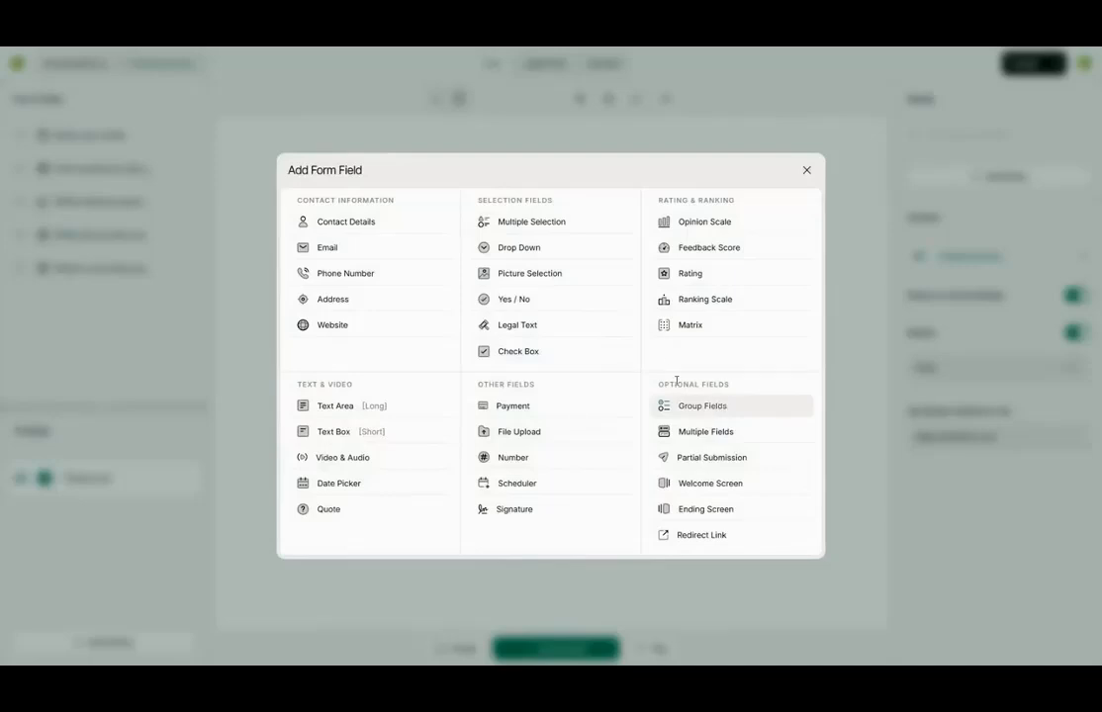
# - Add a 'Product Launch Feedback' welcome screen with description, 'Let's Begin' button and completion time shown
pyautogui.click(716, 485)
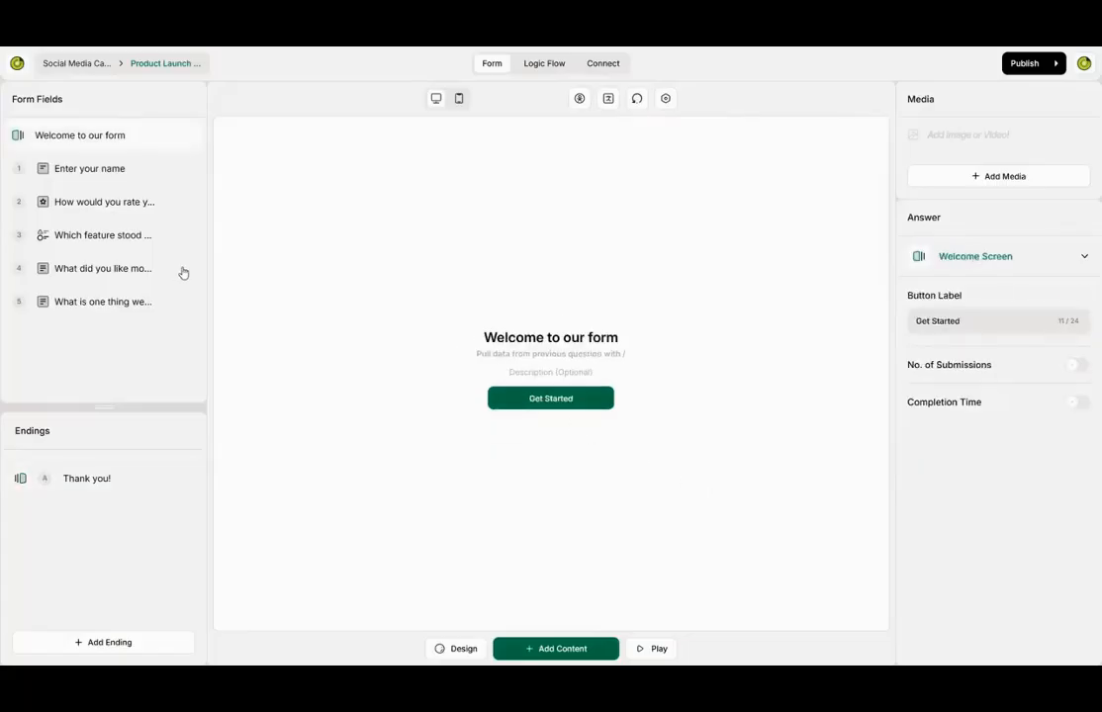
pyautogui.moveTo(621, 340); pyautogui.dragTo(472, 330)
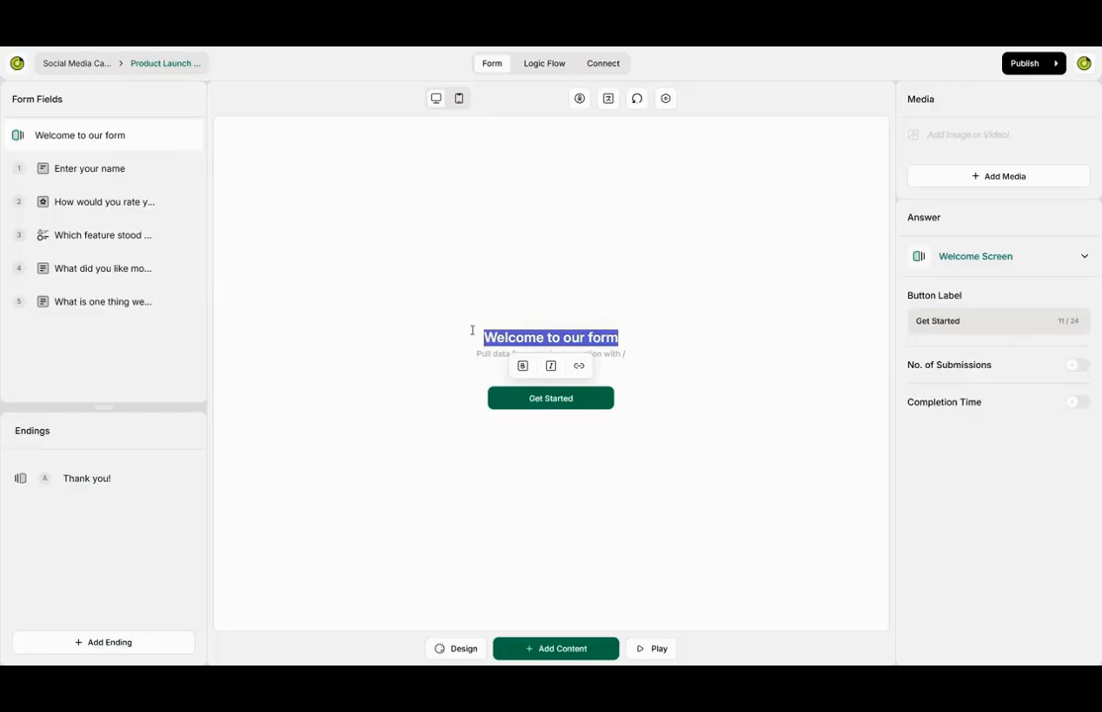
pyautogui.write('Product Lau')
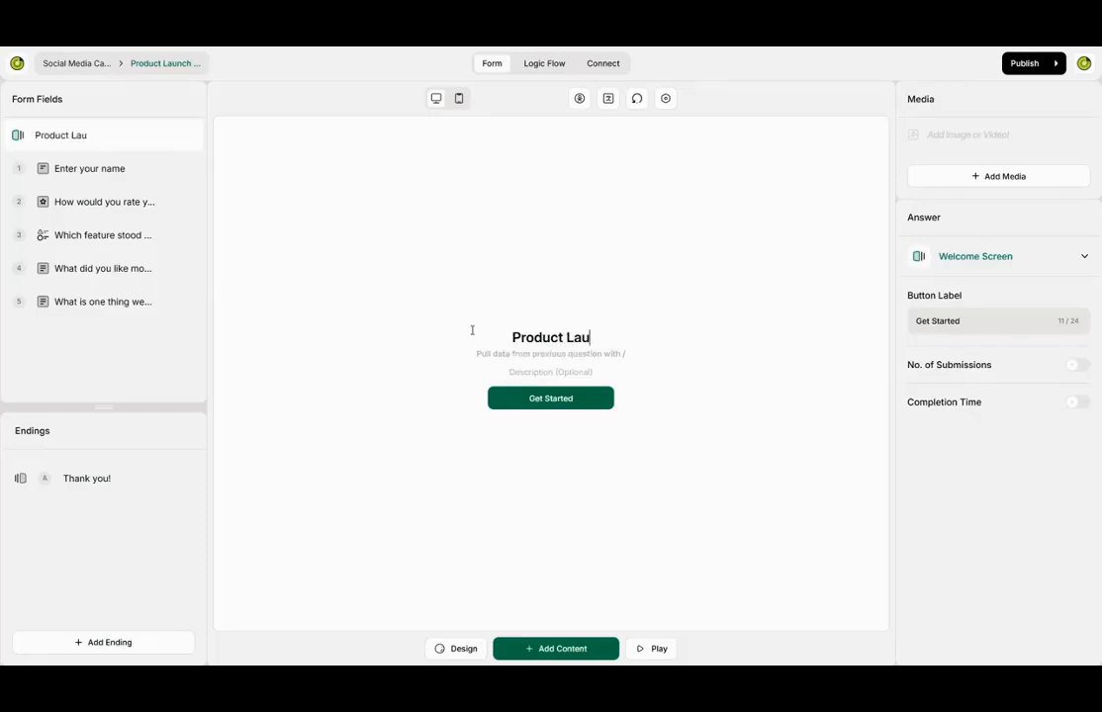
pyautogui.write('nch Feed')
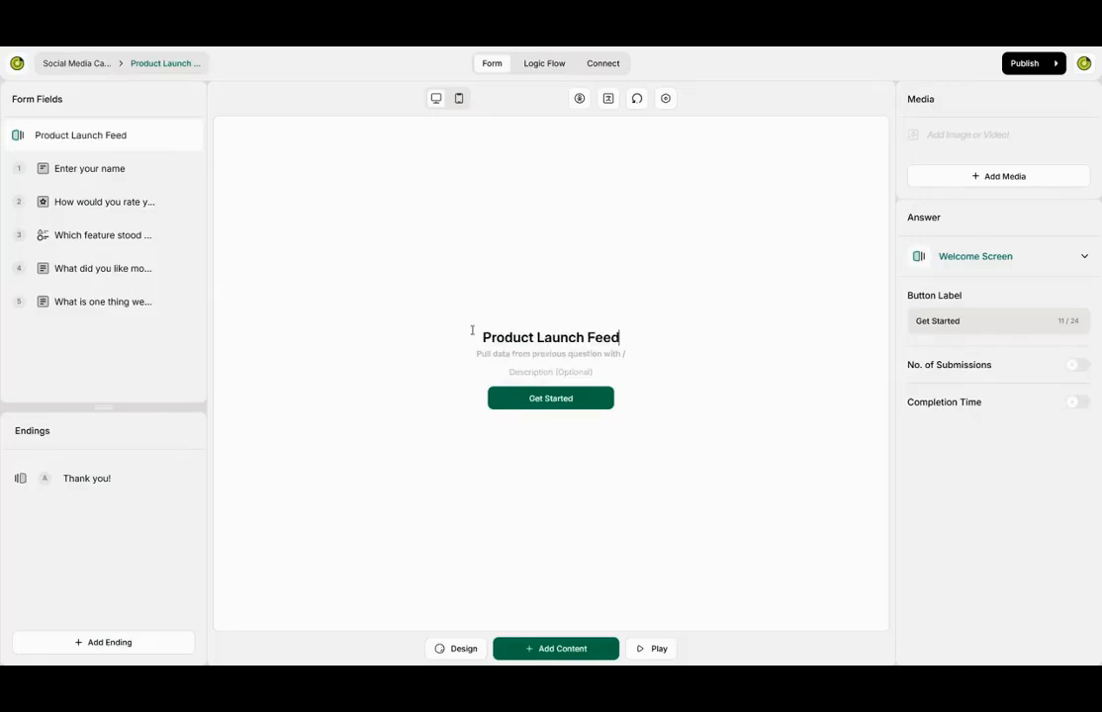
pyautogui.write('back')
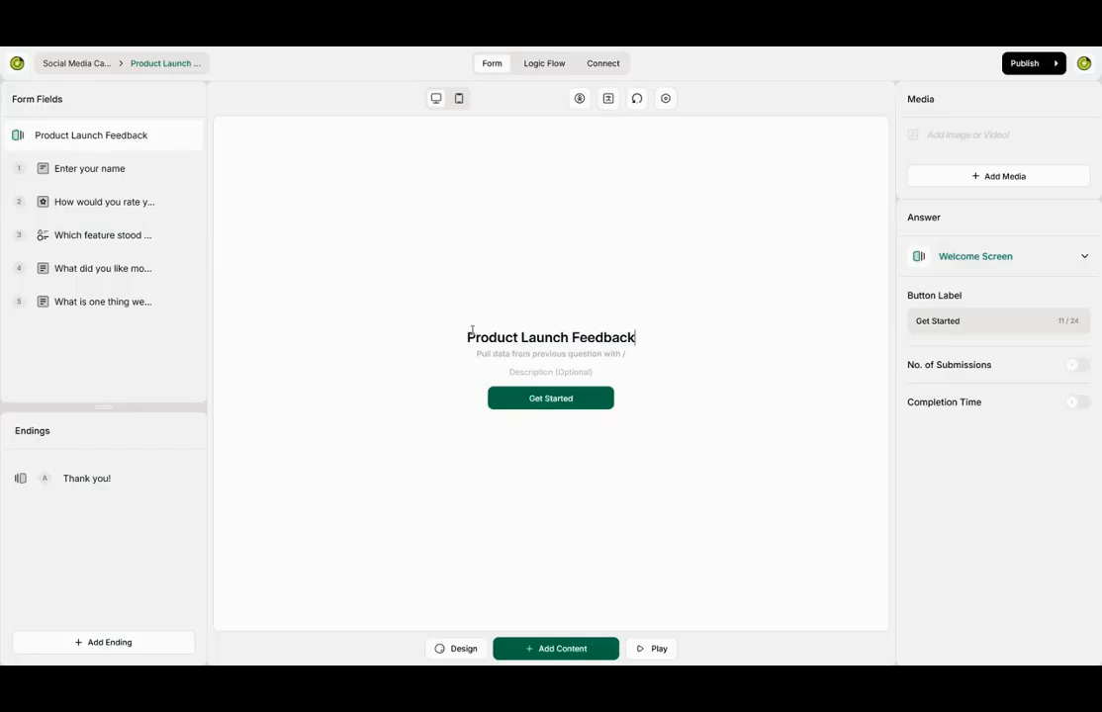
pyautogui.click(544, 370)
pyautogui.write('What did you think of our f')
pyautogui.write('aunch and product')
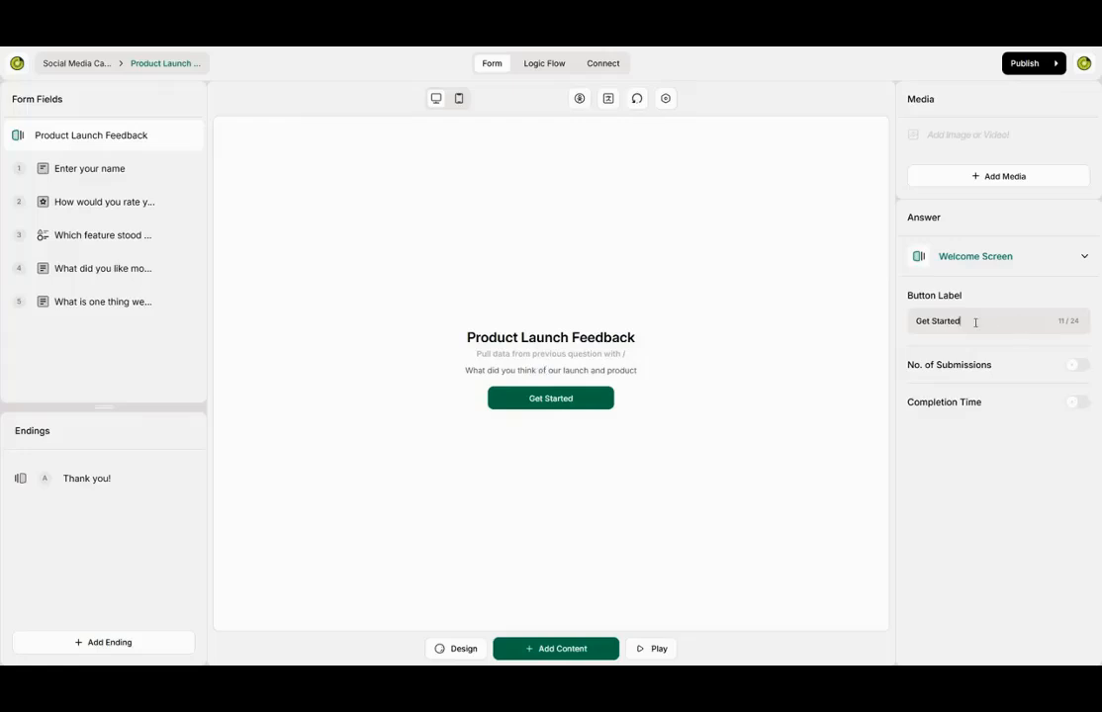
pyautogui.hotkey('ctrl', 'a')
pyautogui.write("Let's Begin")
pyautogui.click(1062, 406)
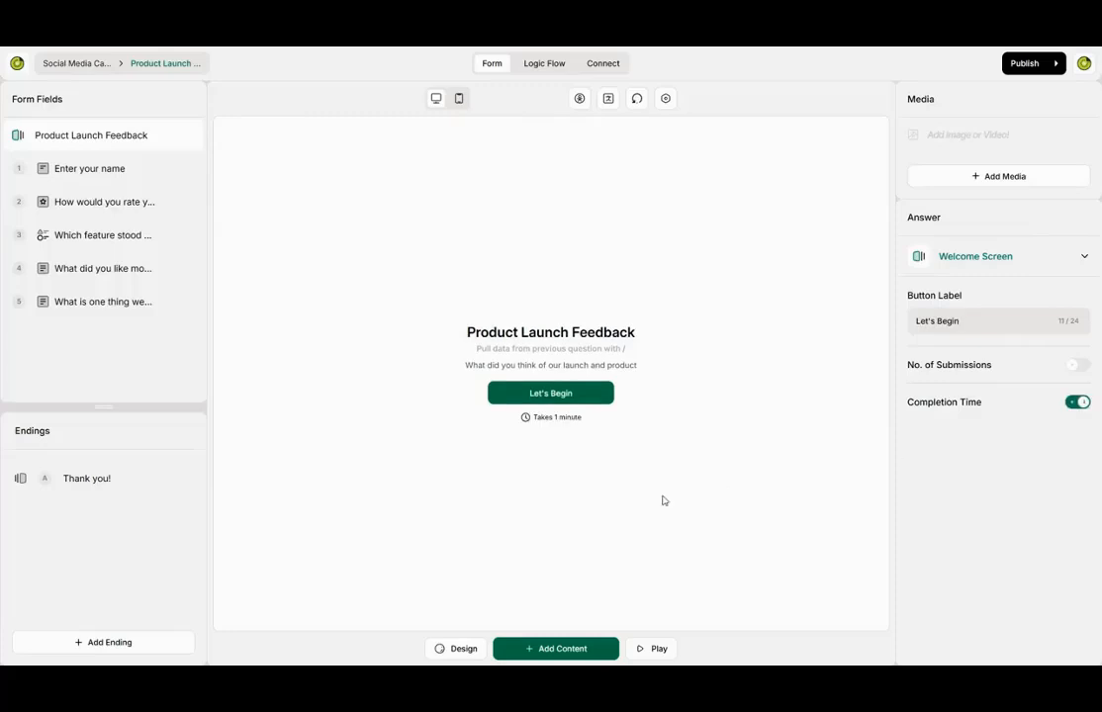
# - Open the Design theme library and preview the Tropical Mint theme
pyautogui.click(453, 655)
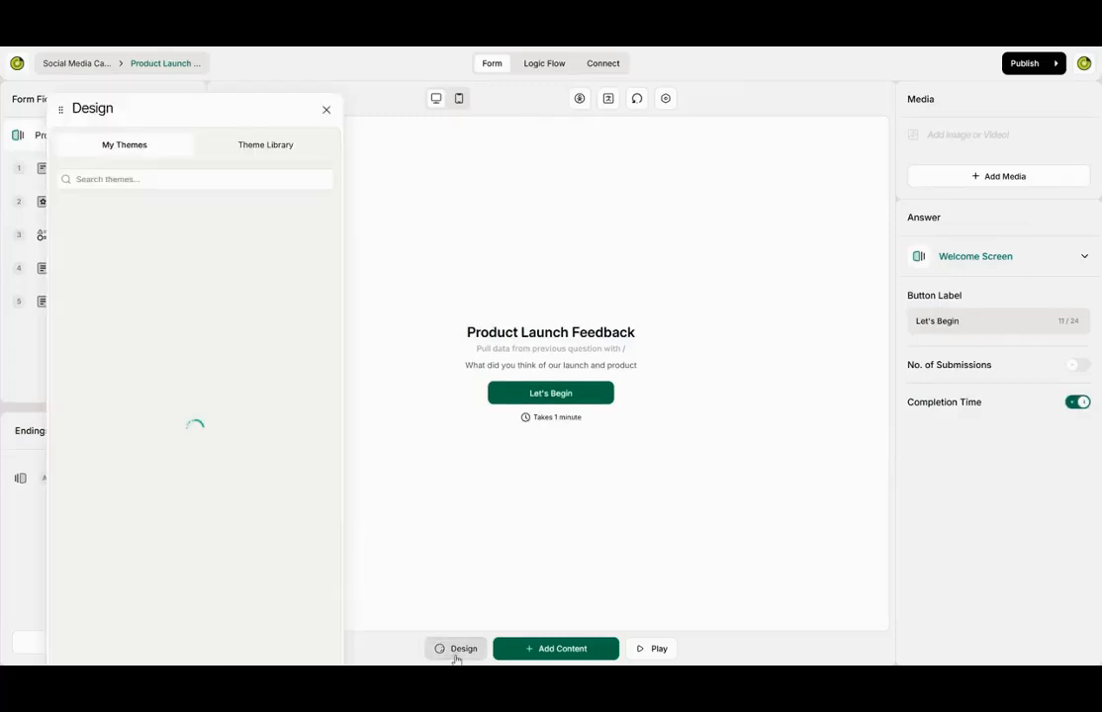
pyautogui.click(250, 149)
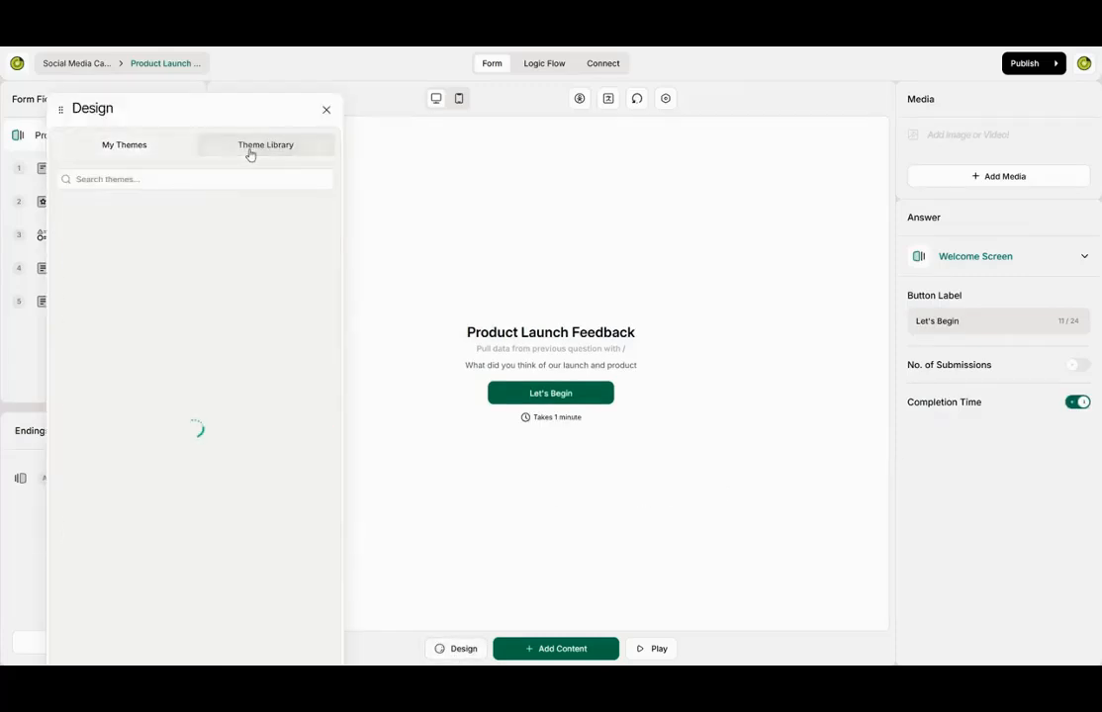
pyautogui.moveTo(62, 108); pyautogui.dragTo(166, 186)
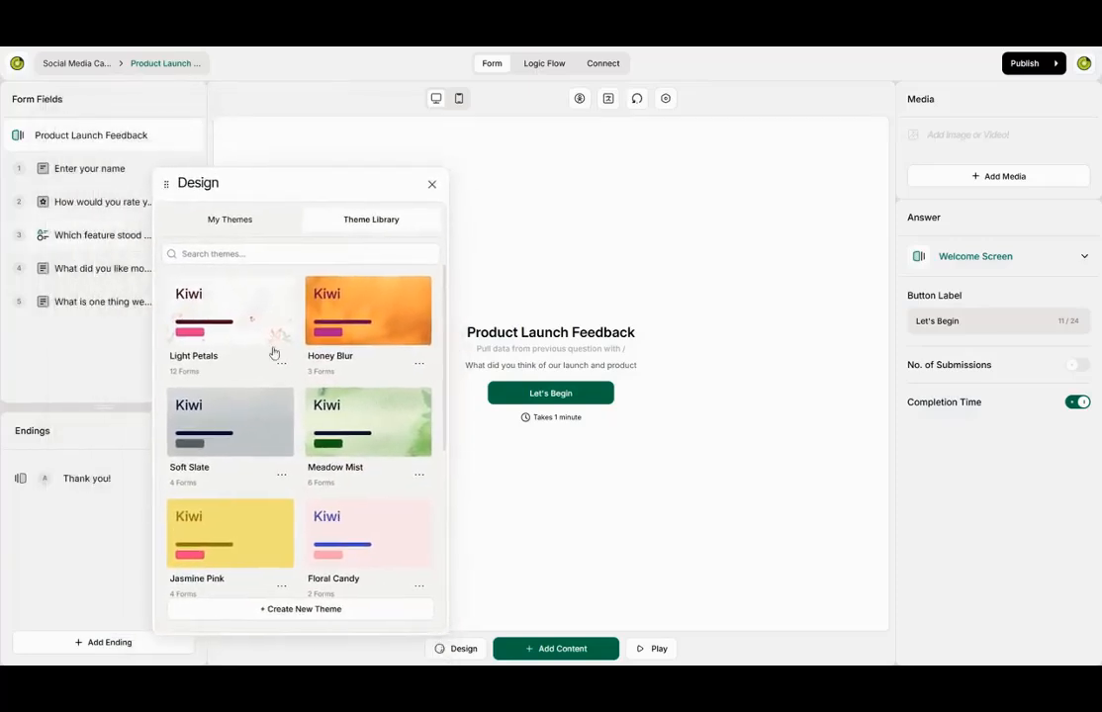
pyautogui.scroll(-5, 247, 326)
pyautogui.scroll(-1, 253, 464)
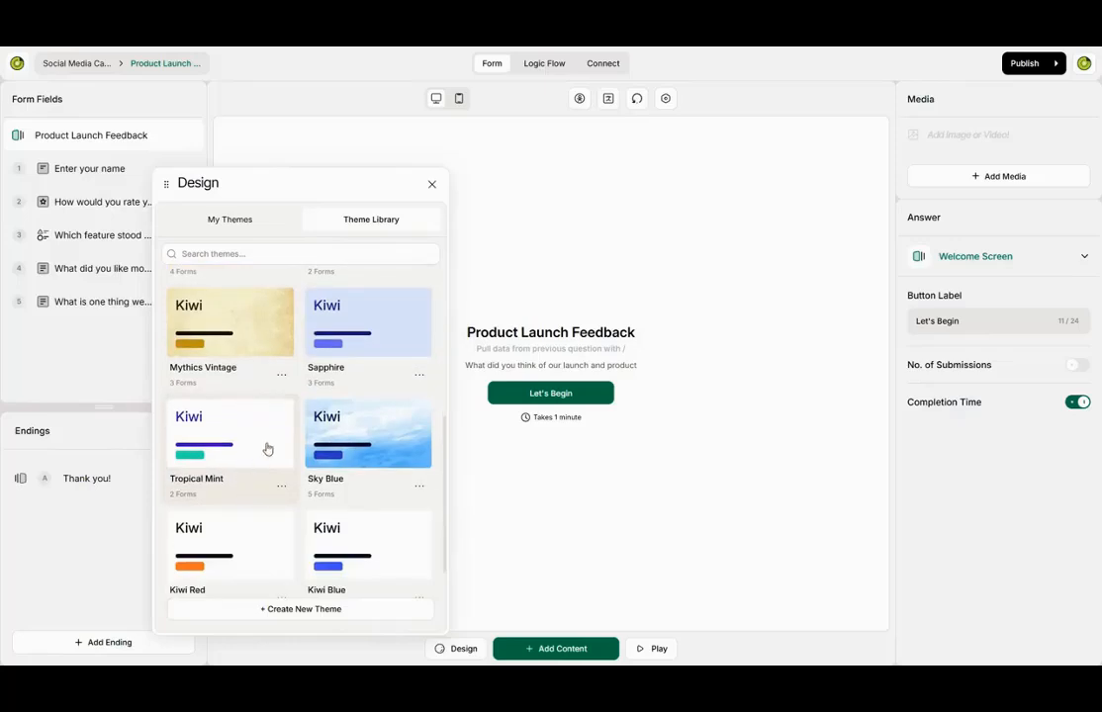
pyautogui.click(267, 447)
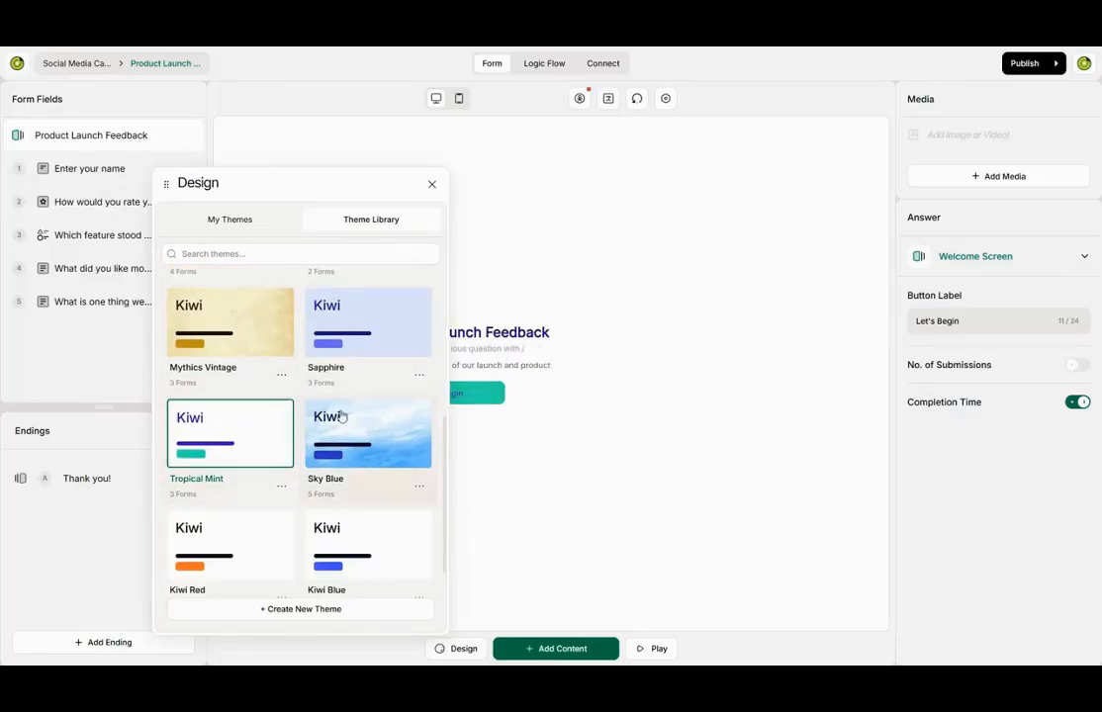
pyautogui.scroll(-1, 364, 455)
pyautogui.scroll(3, 364, 459)
pyautogui.scroll(4, 368, 425)
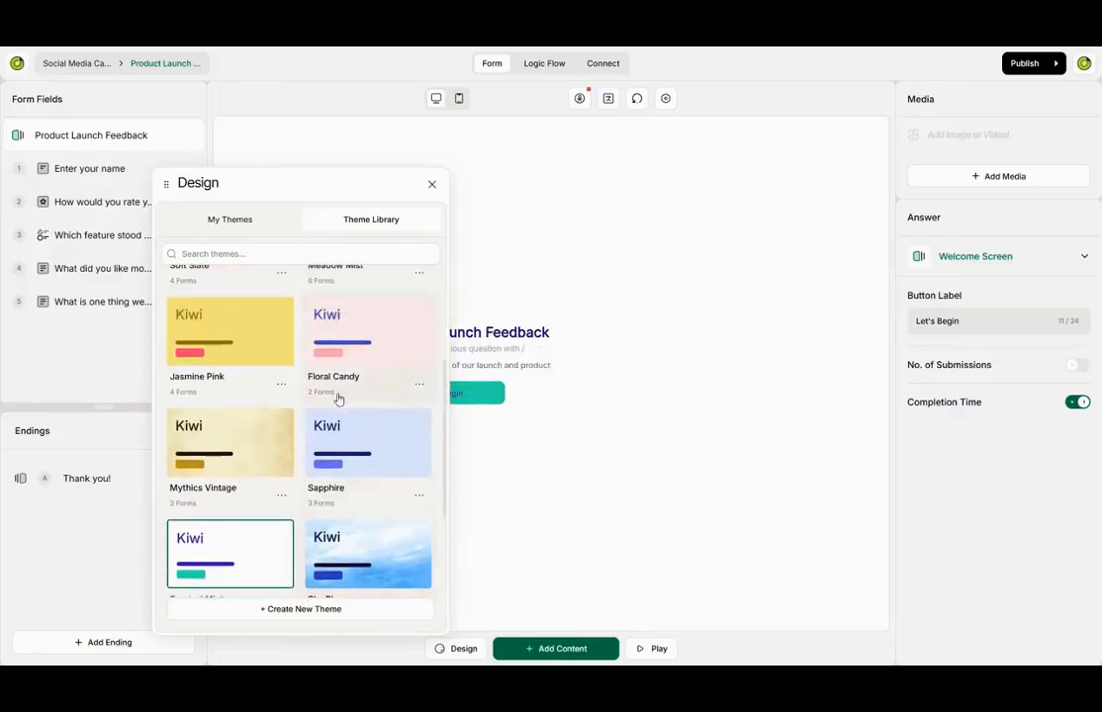
# - After trying Floral Candy and Sapphire, apply Jasmine Pink and close the theme picker
pyautogui.click(384, 503)
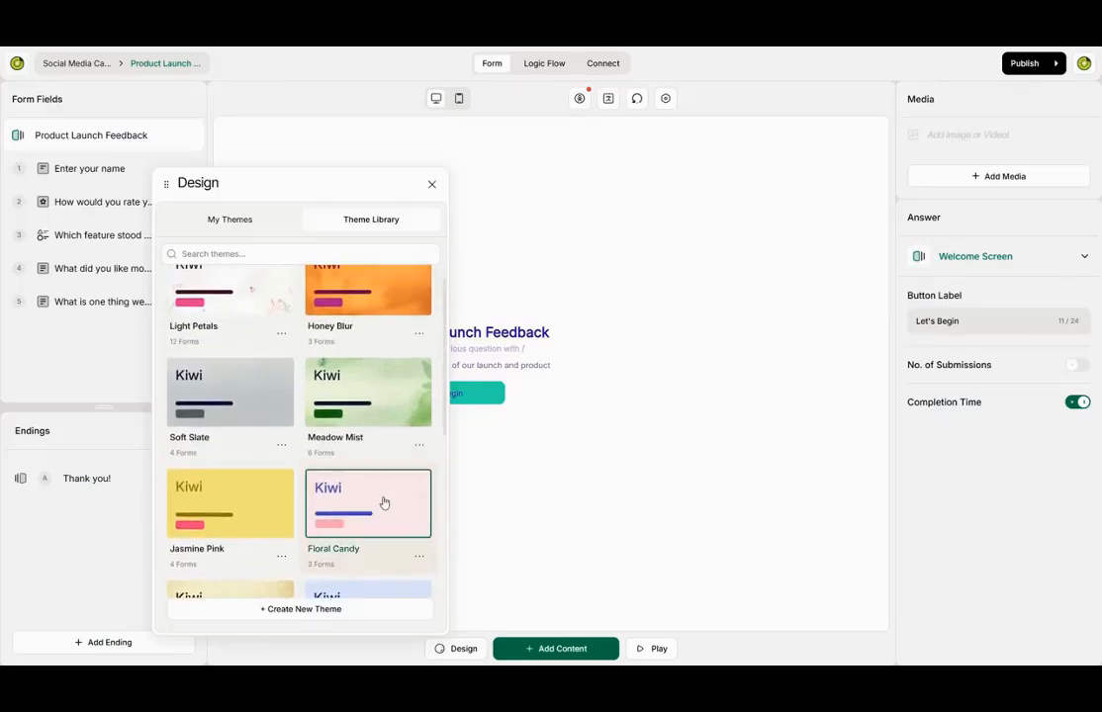
pyautogui.scroll(1, 278, 422)
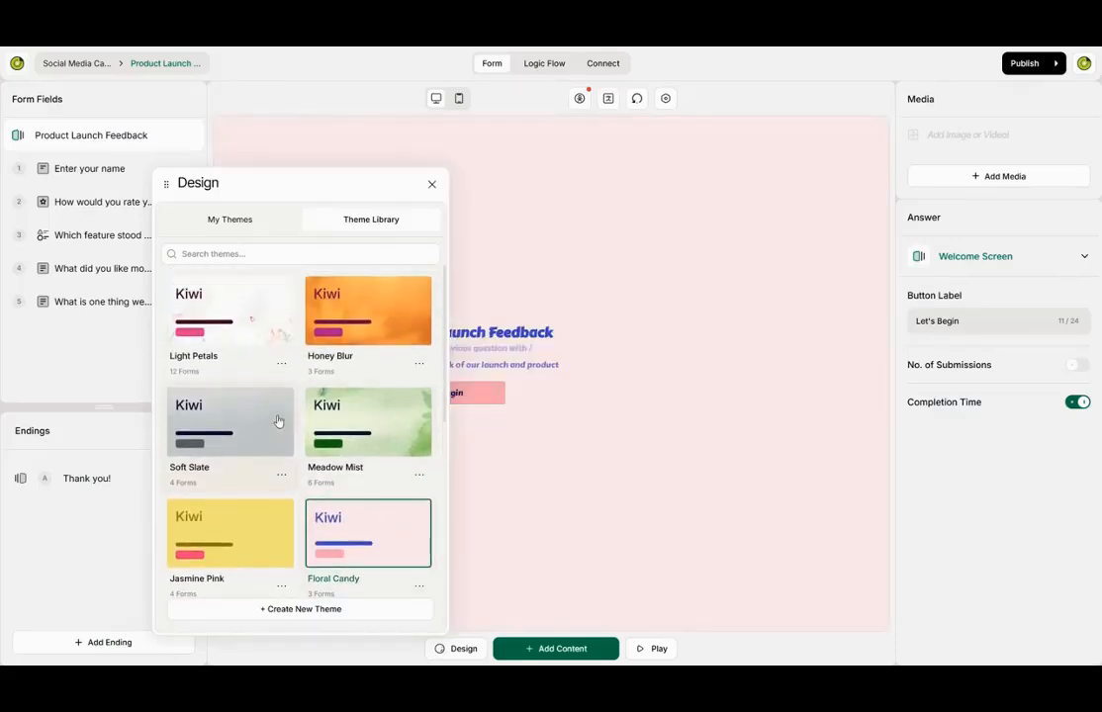
pyautogui.scroll(-4, 266, 470)
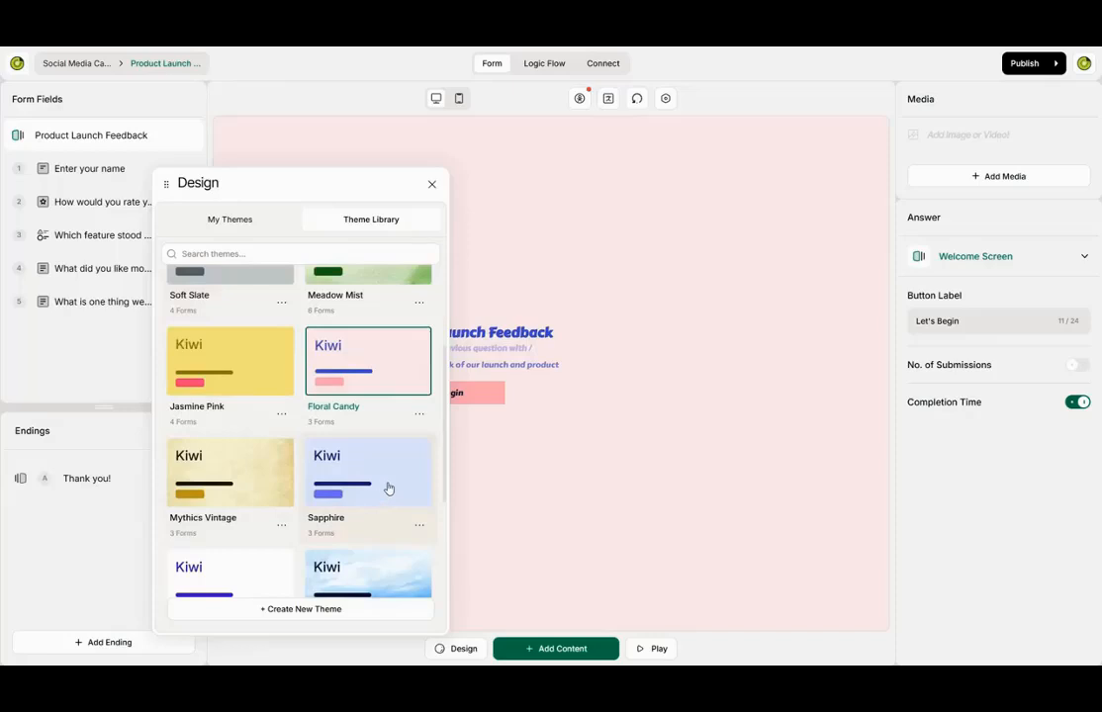
pyautogui.click(382, 492)
pyautogui.scroll(-3, 310, 386)
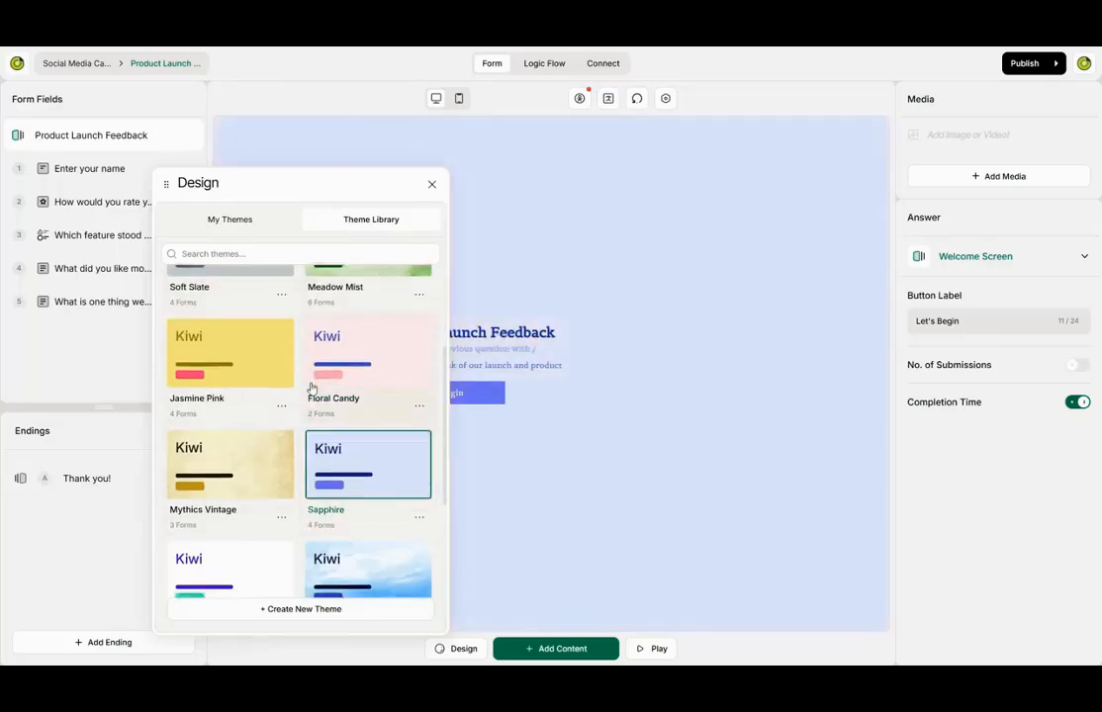
pyautogui.click(259, 471)
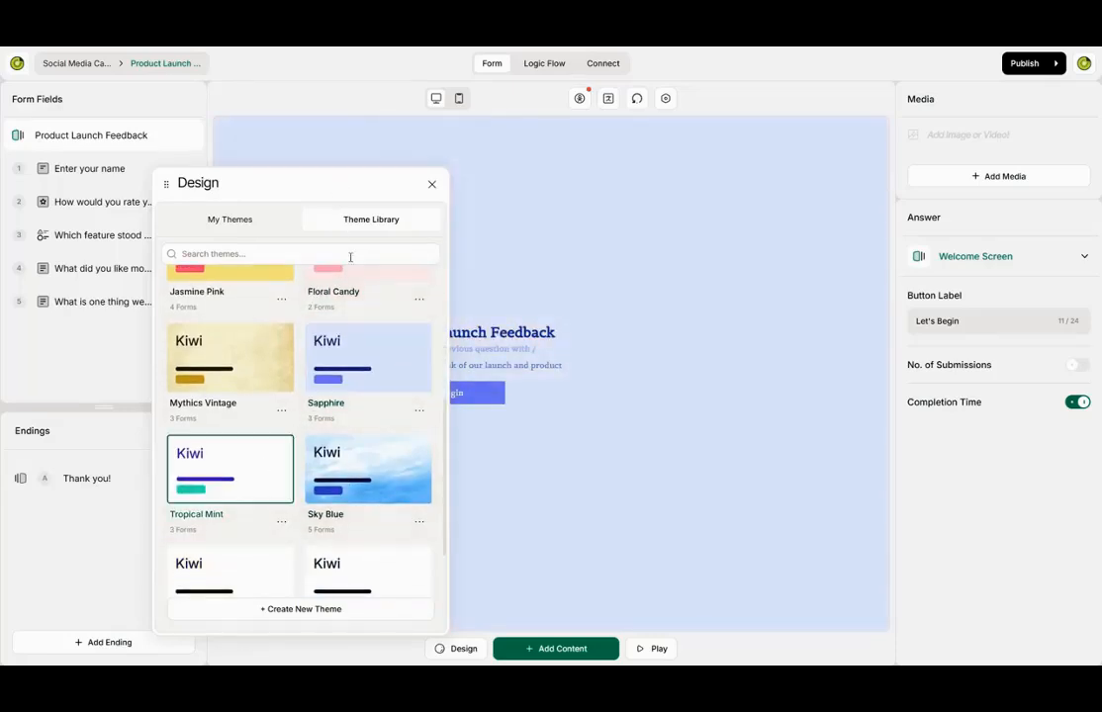
pyautogui.scroll(3, 286, 407)
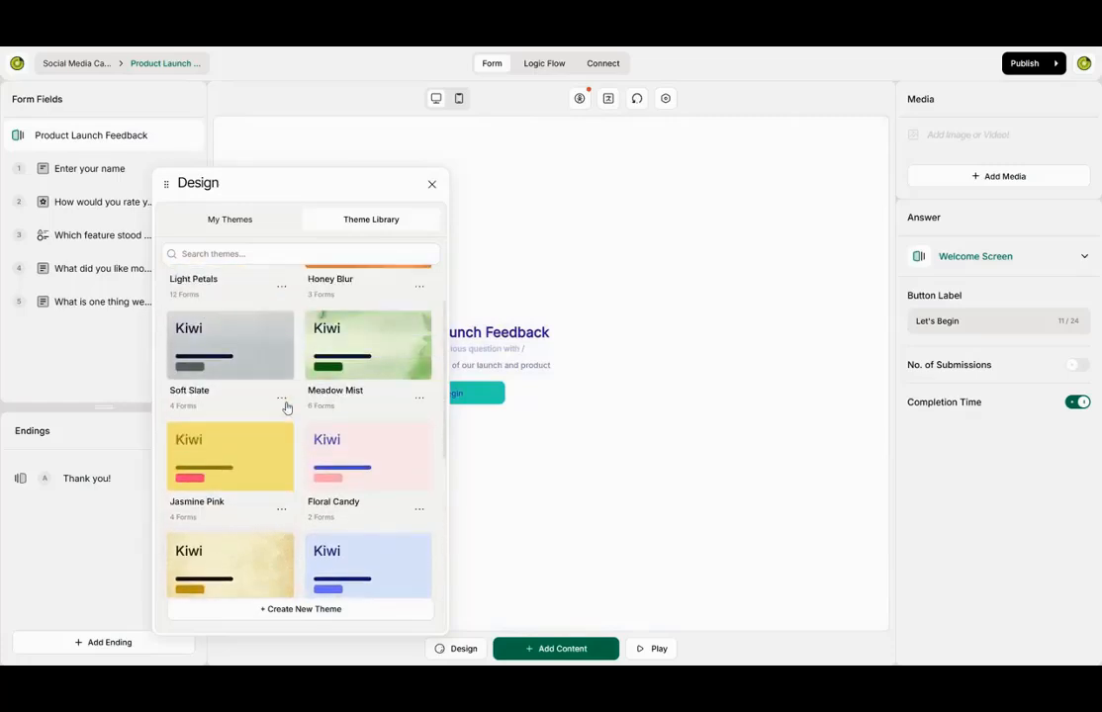
pyautogui.click(266, 468)
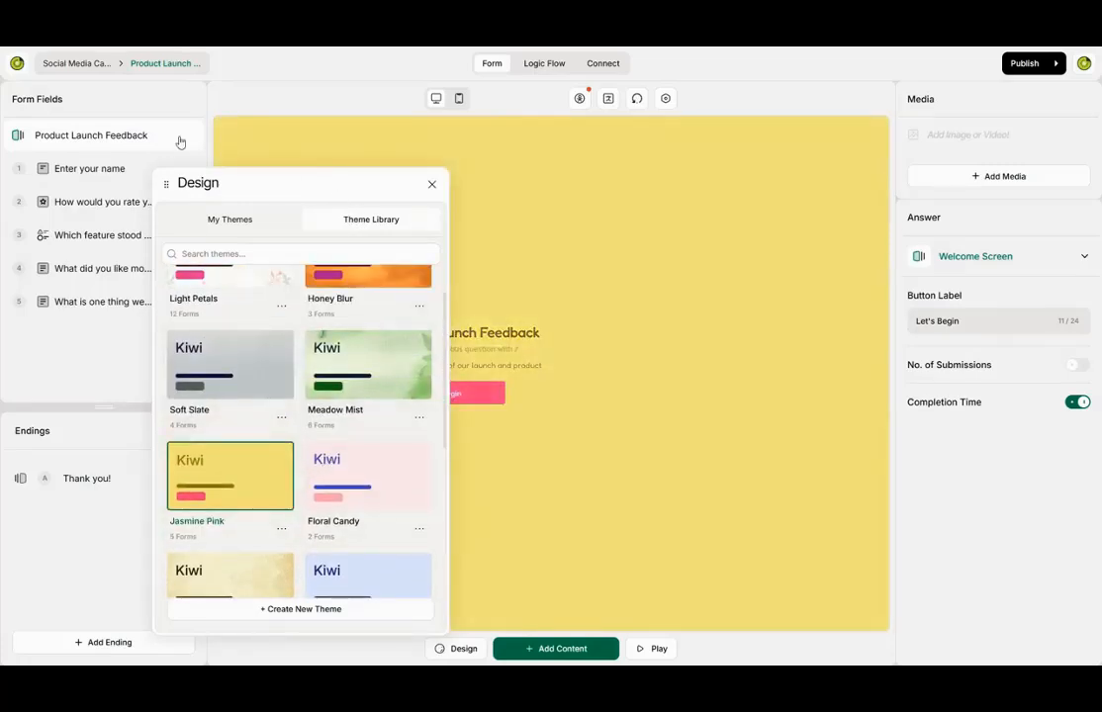
pyautogui.moveTo(166, 183); pyautogui.dragTo(39, 156)
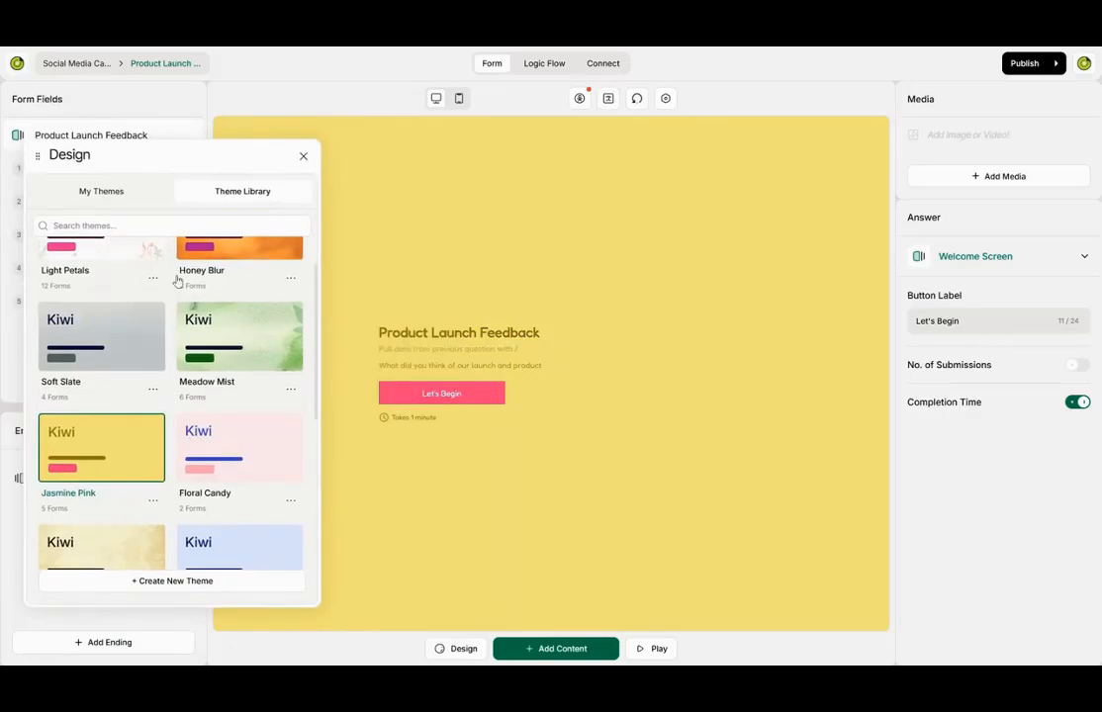
pyautogui.click(303, 156)
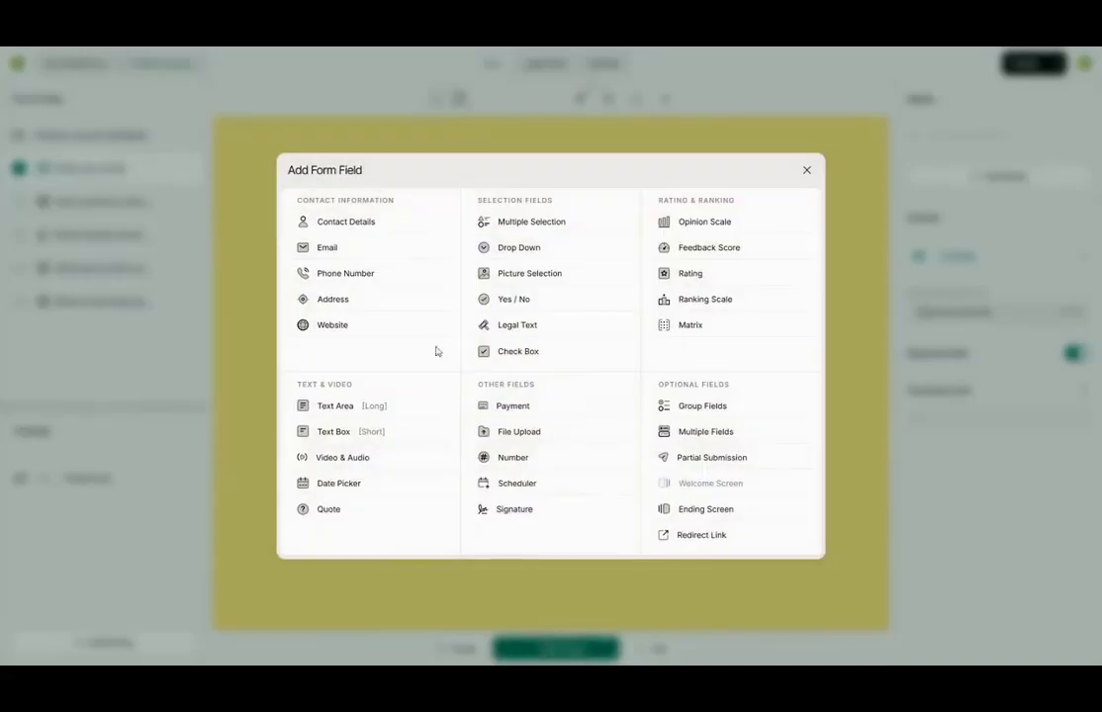
# - Add required Email question 6 'Your Email Address', then publish and open the live form link
pyautogui.click(351, 247)
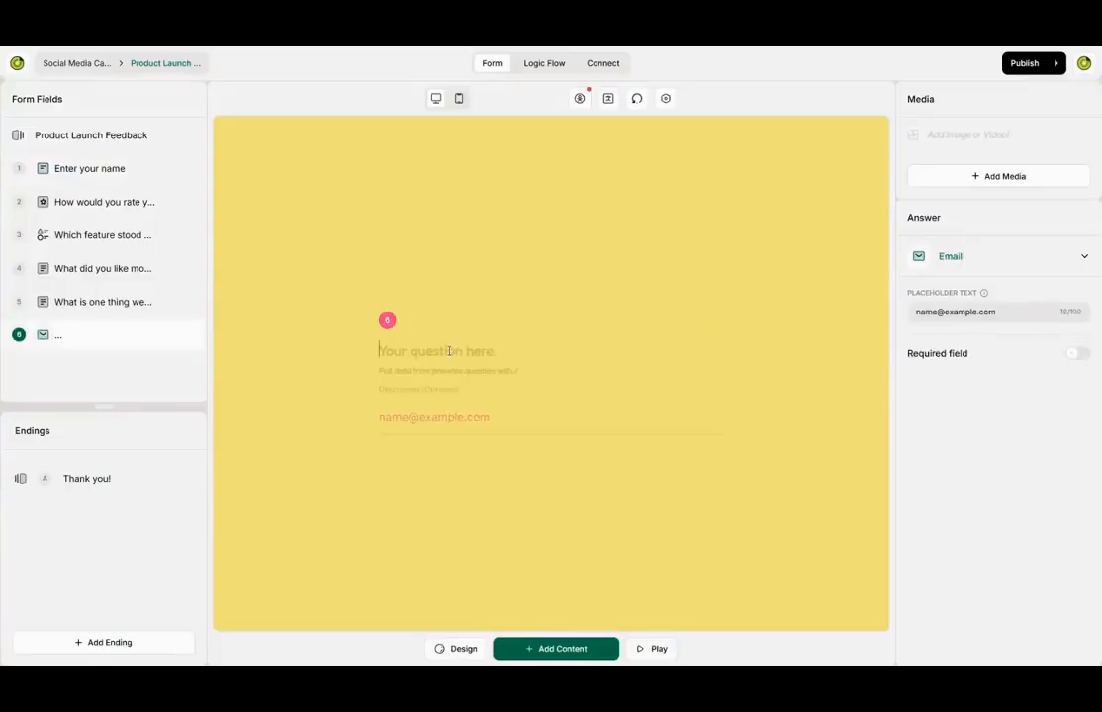
pyautogui.write('Email Address')
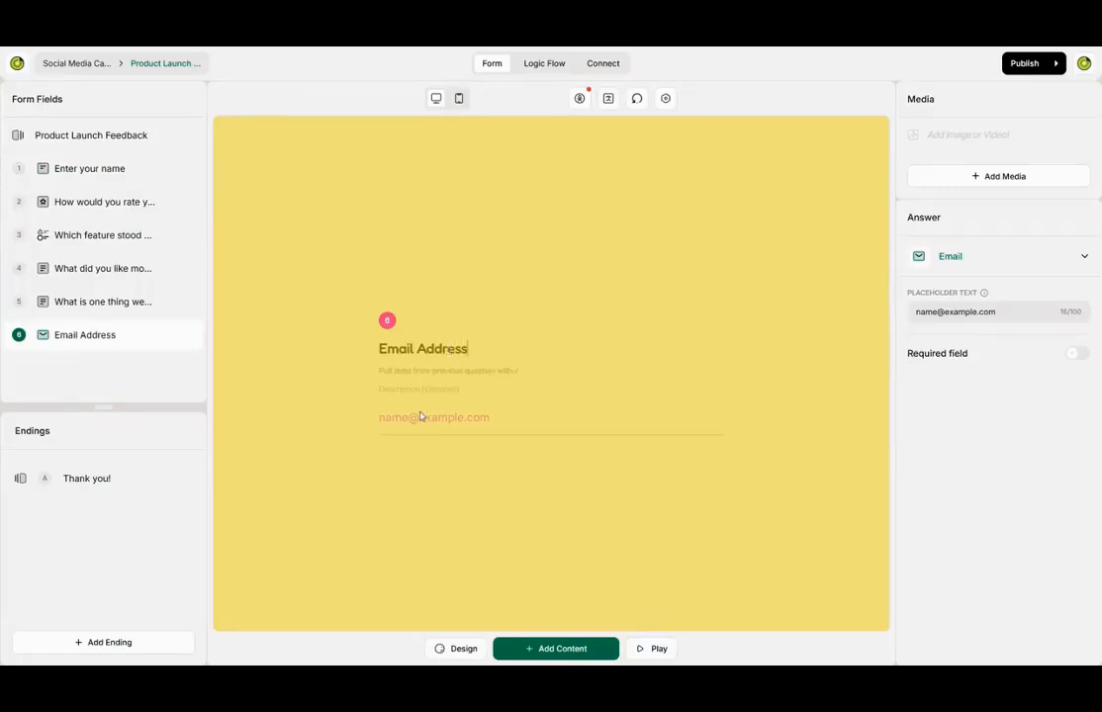
pyautogui.write('If')
pyautogui.click(1078, 355)
pyautogui.write('Your')
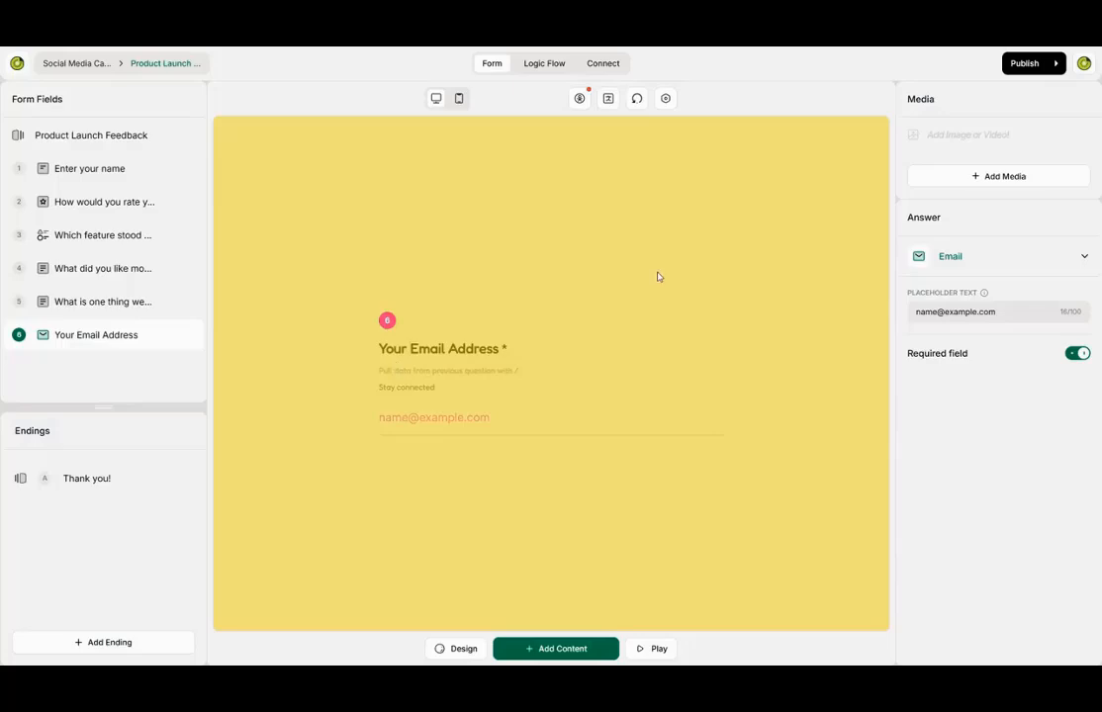
pyautogui.click(1034, 66)
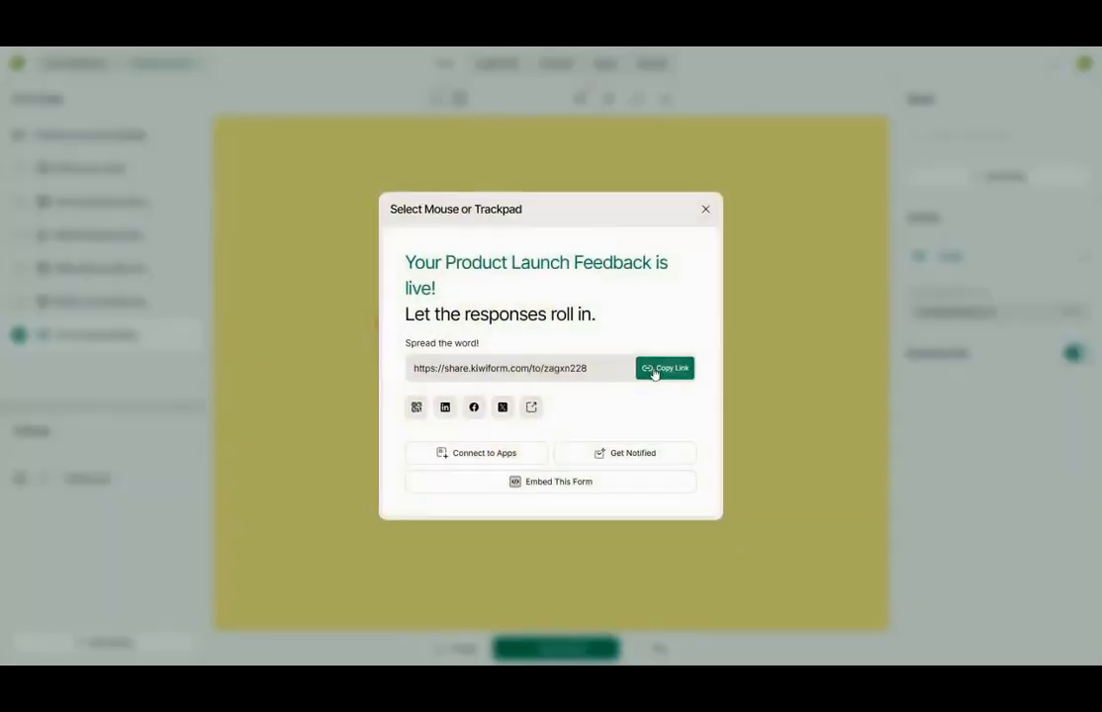
pyautogui.click(533, 408)
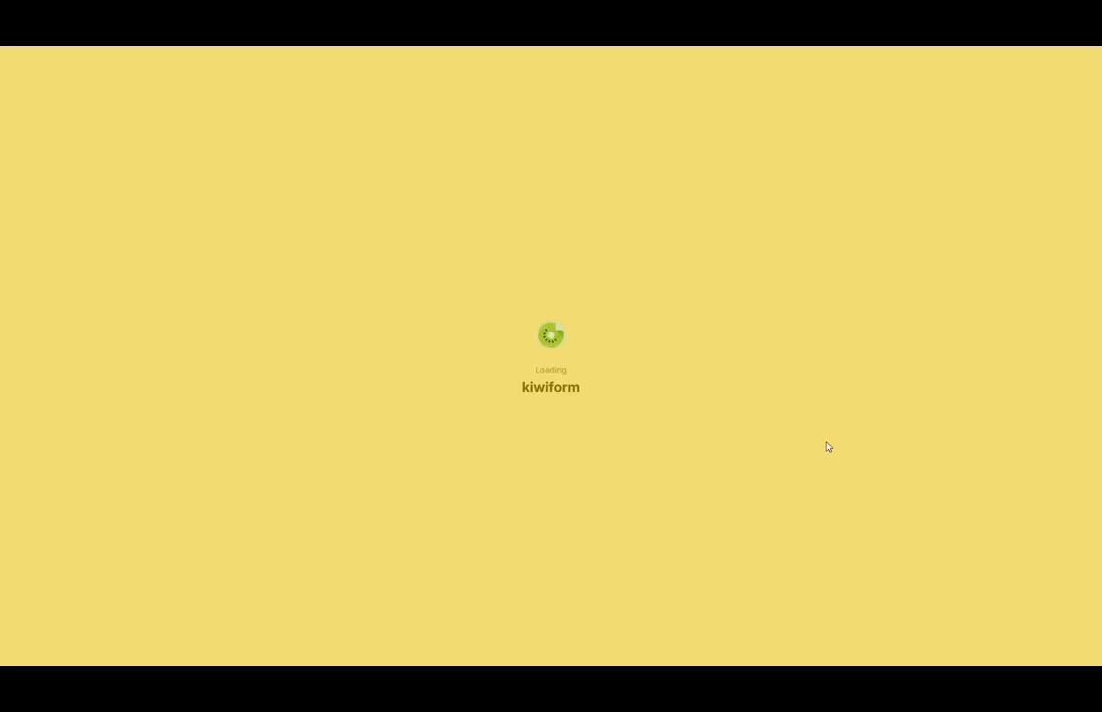
# - Start the live form, enter a respondent's name and give a 10-star rating
pyautogui.click(403, 379)
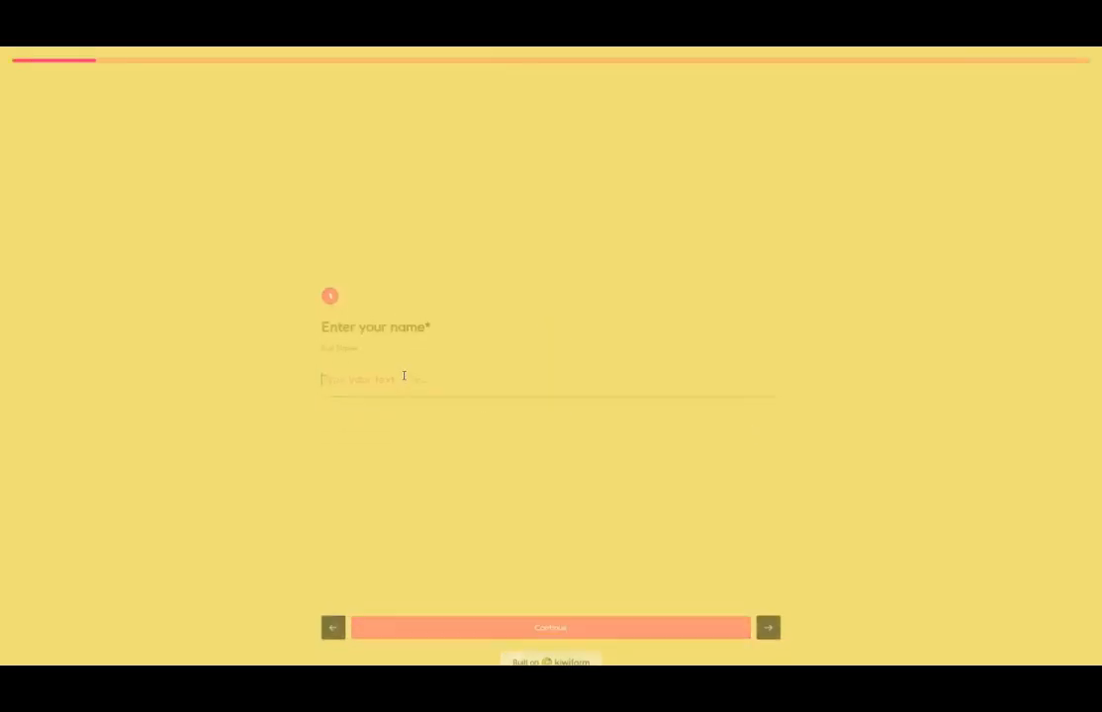
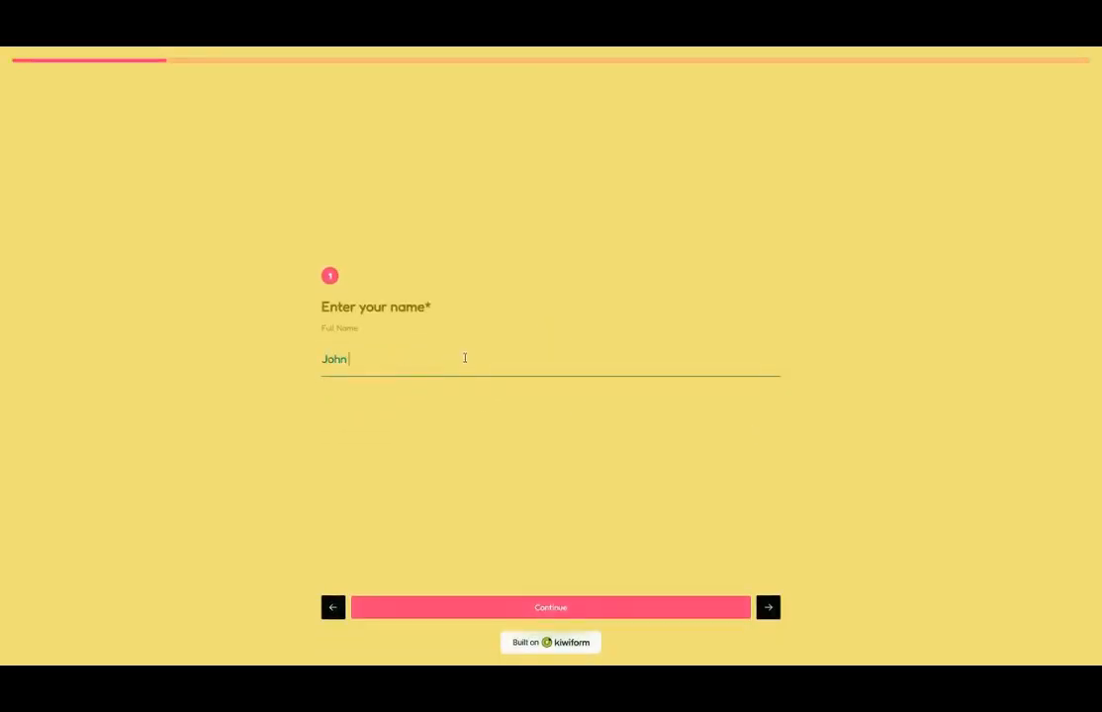
pyautogui.press('Return')
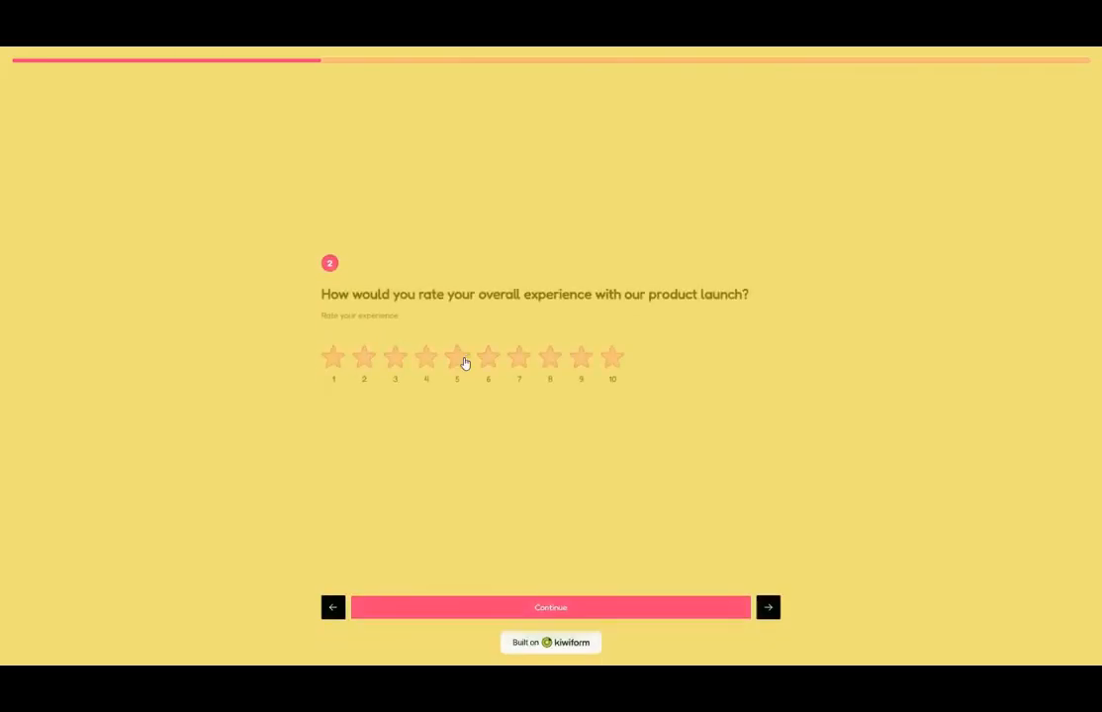
pyautogui.click(613, 362)
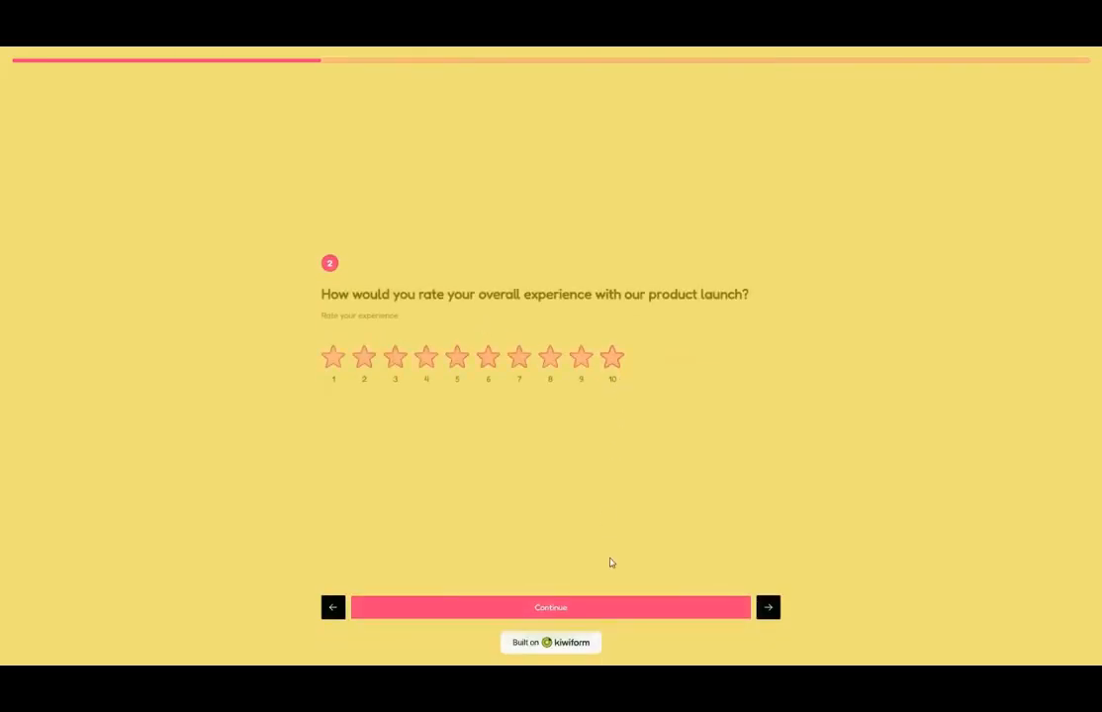
pyautogui.click(627, 608)
# - Pick Access and Account Management, enter an email address, submit, and return to the editor
pyautogui.click(419, 348)
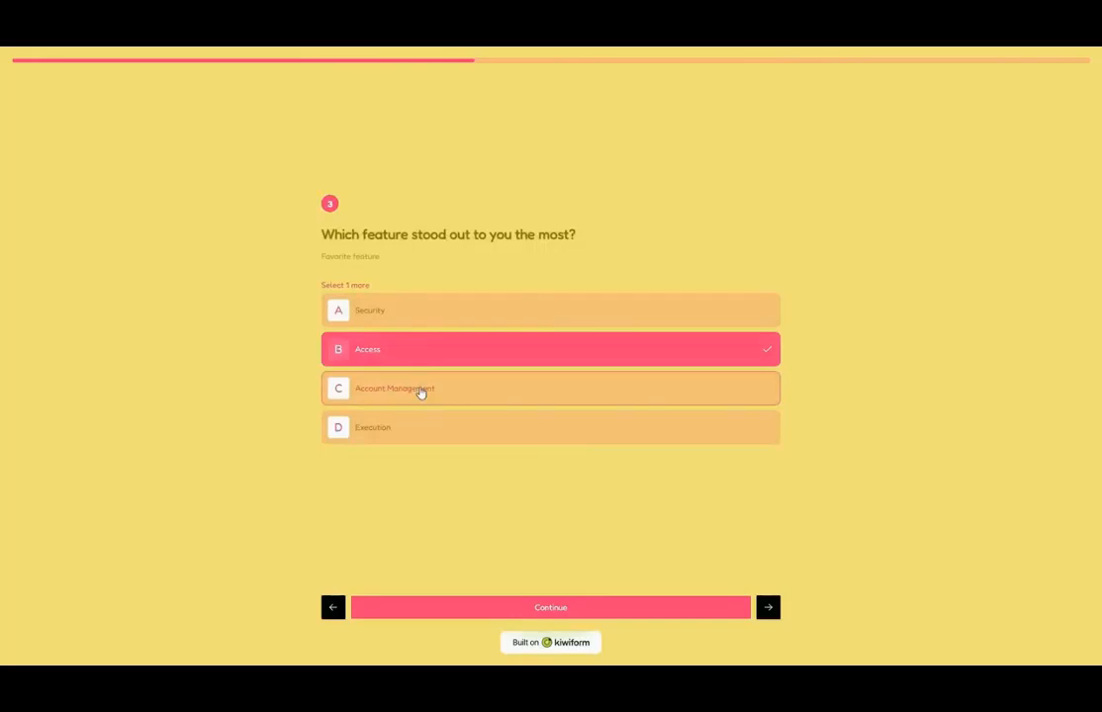
pyautogui.click(421, 388)
pyautogui.click(624, 608)
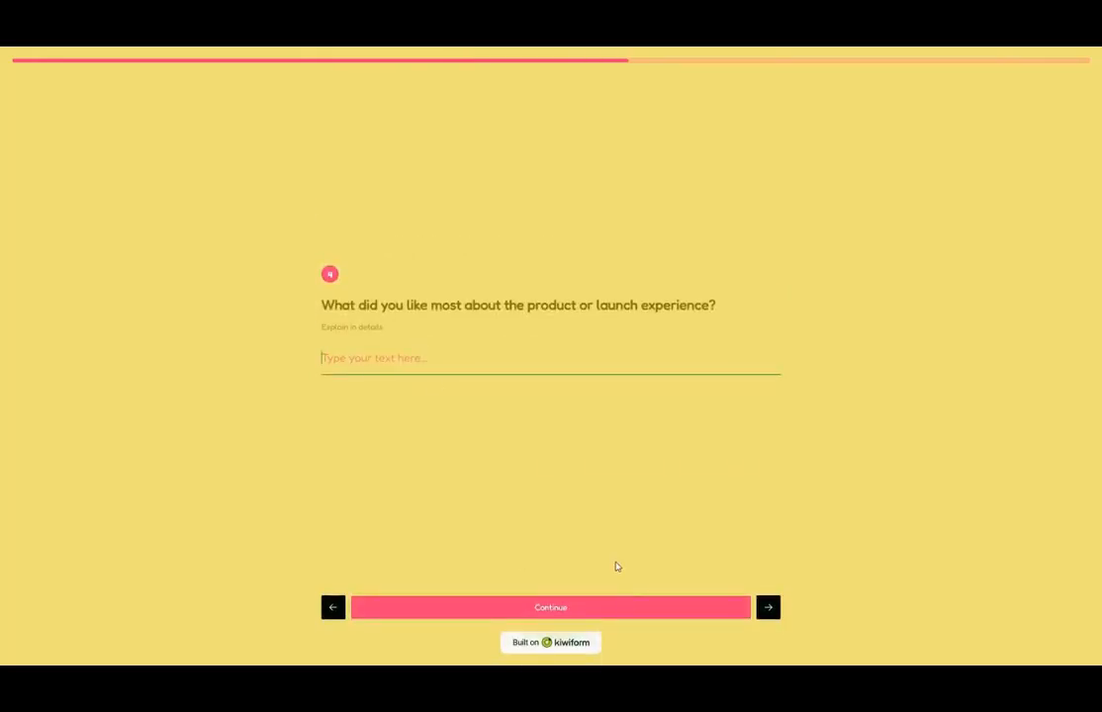
pyautogui.click(620, 605)
pyautogui.click(600, 611)
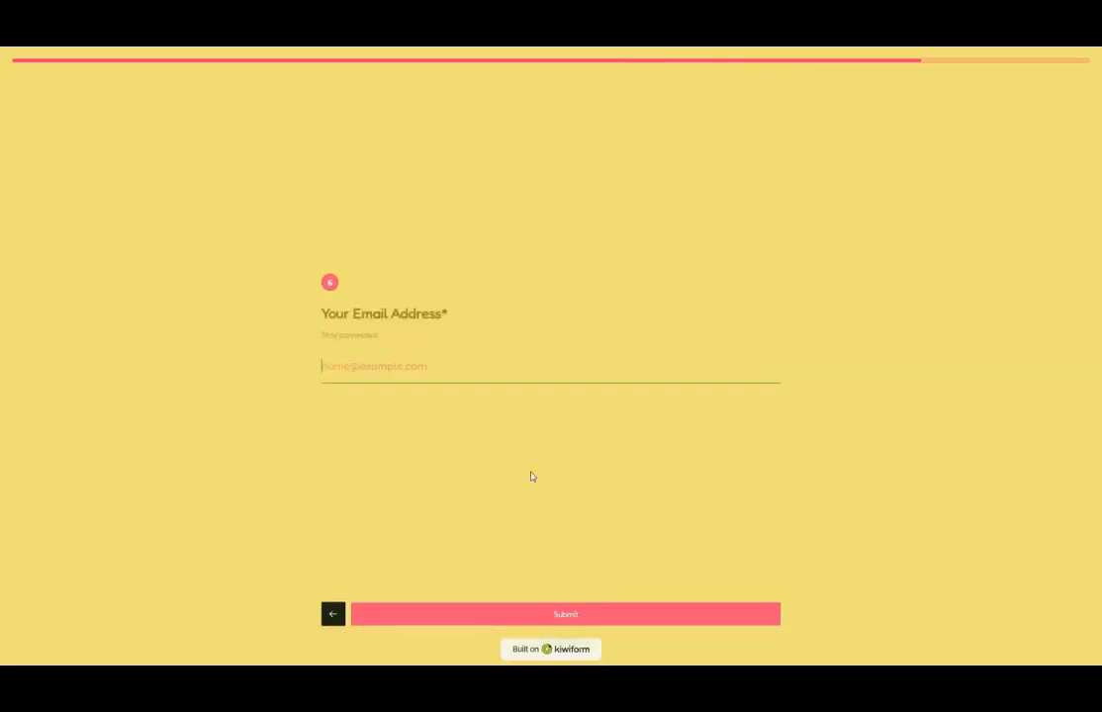
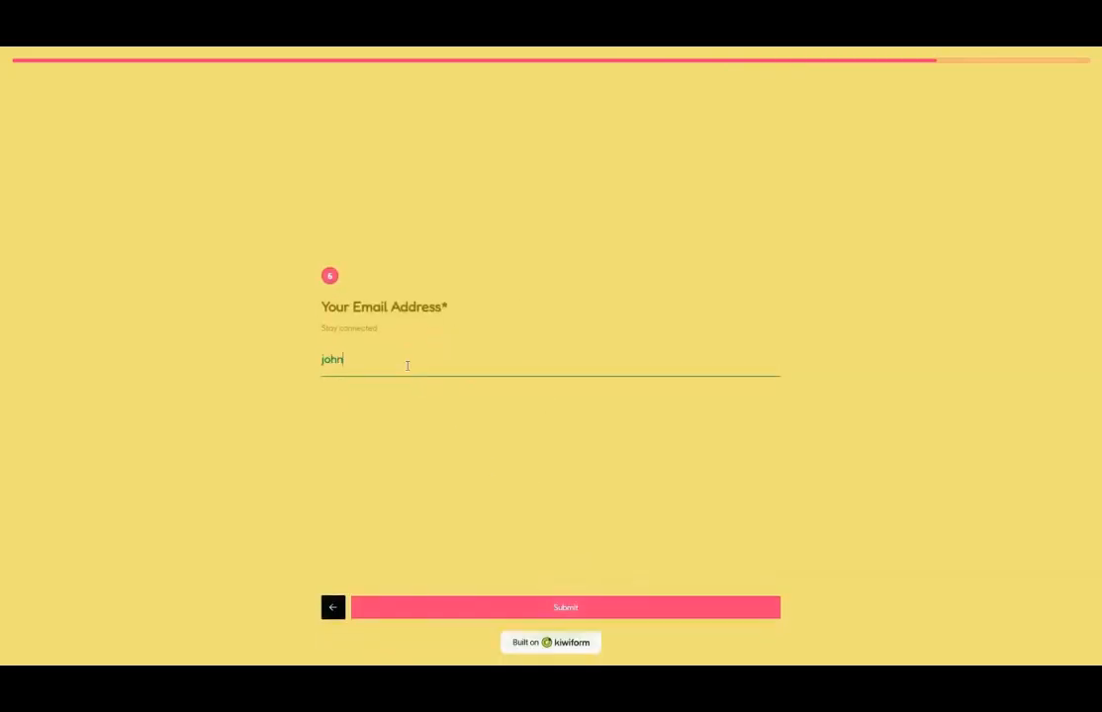
pyautogui.press('Return')
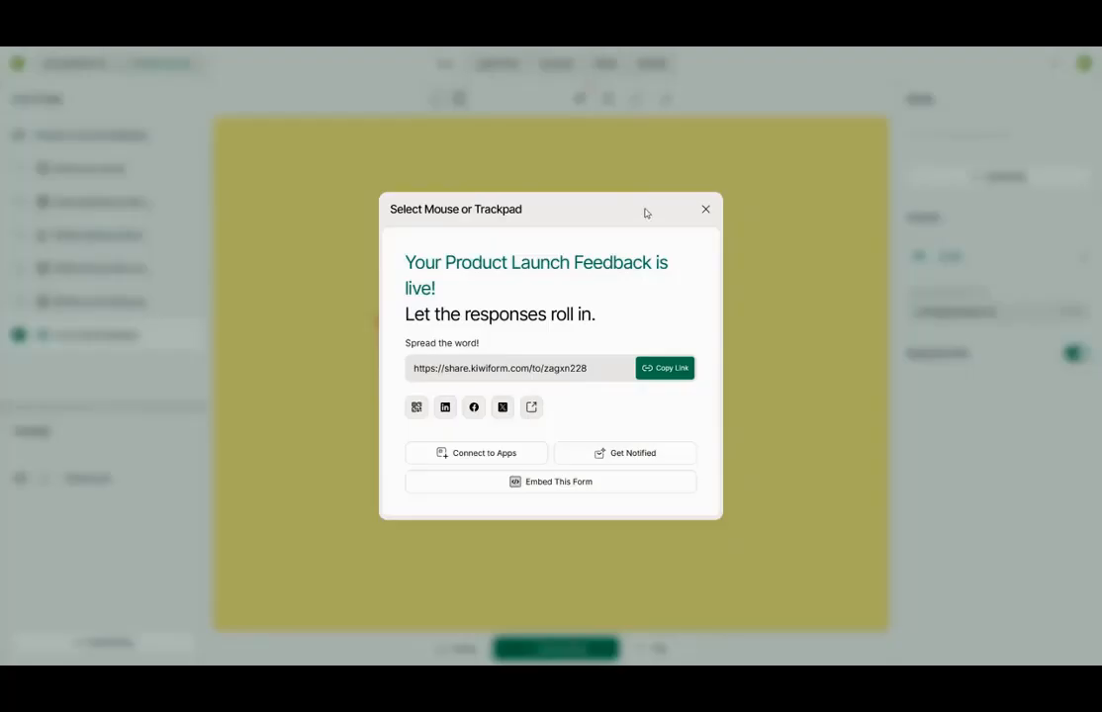
pyautogui.click(706, 208)
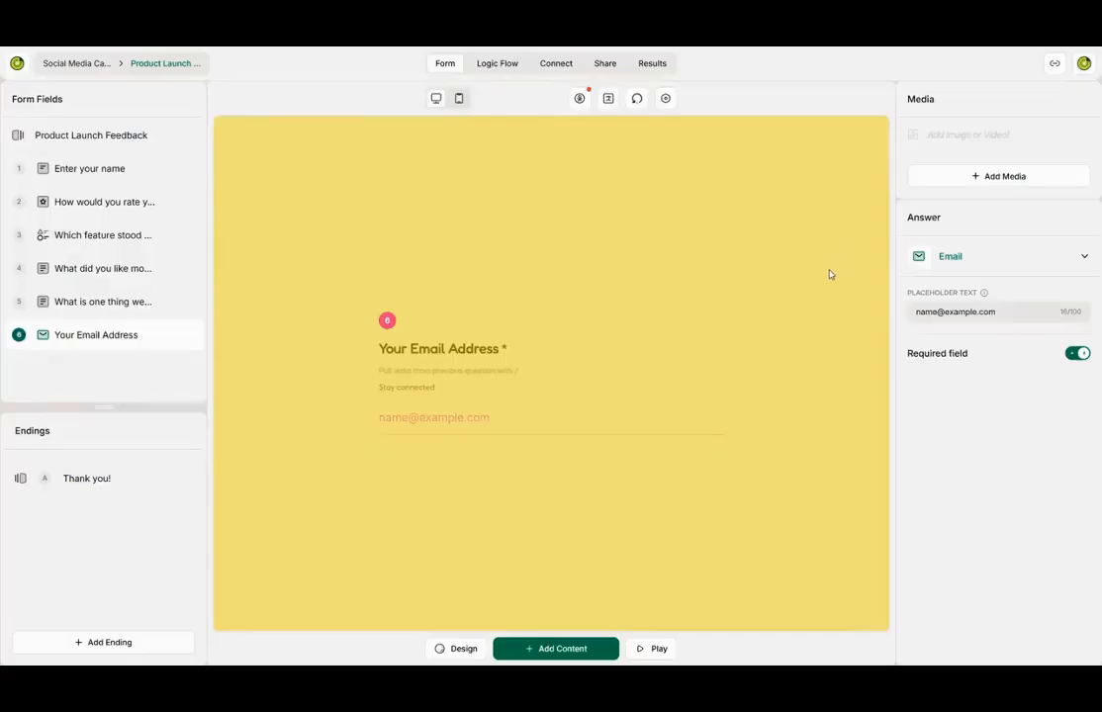